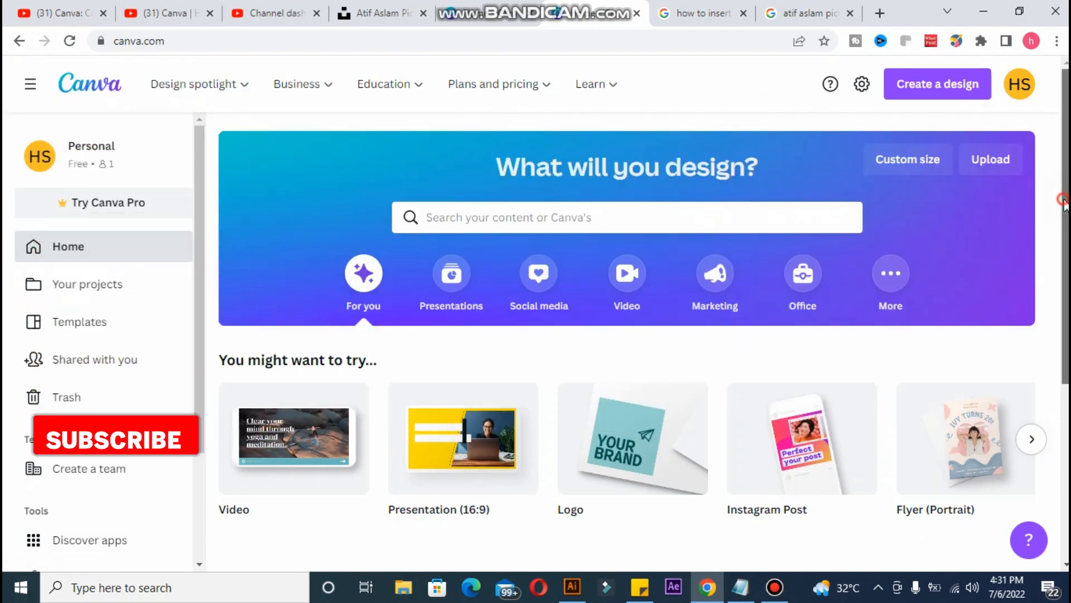
Open the template library from the home page.
scroll(1065, 226, "down", 3)
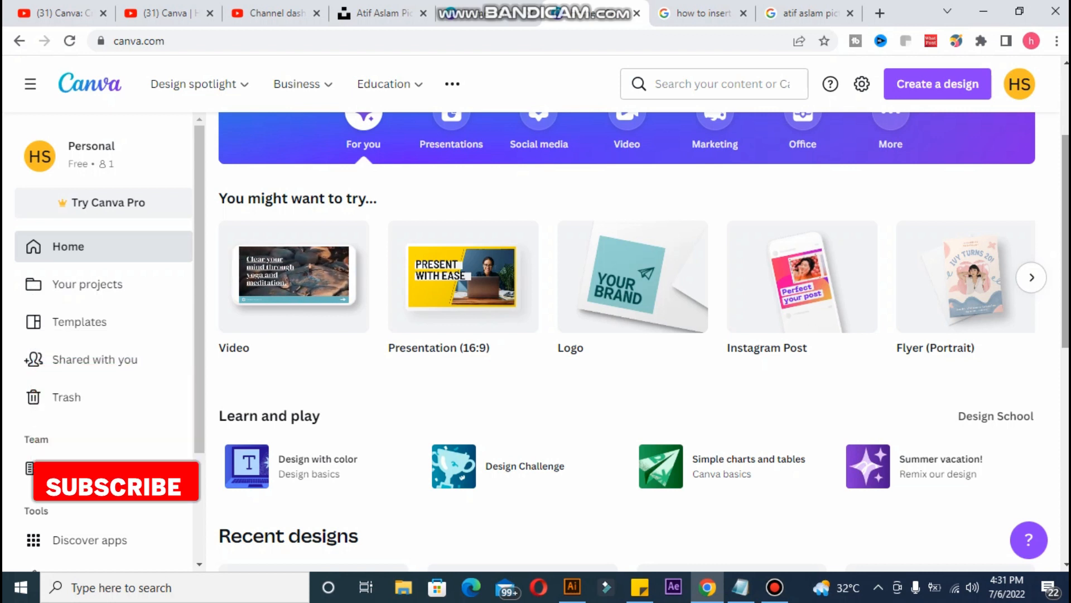
scroll(631, 341, "down", 1)
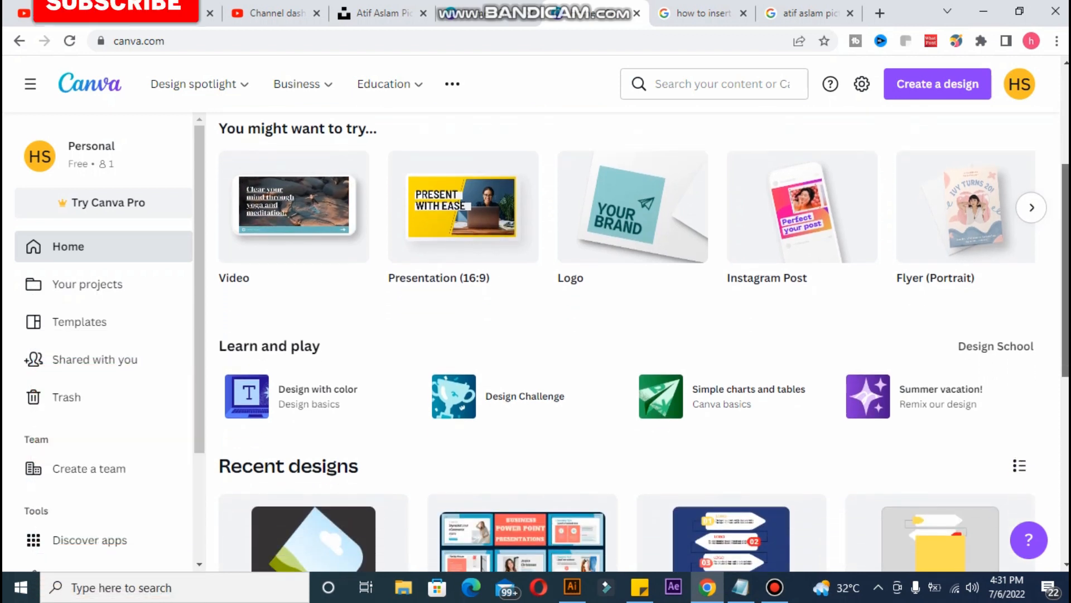
scroll(630, 341, "down", 1)
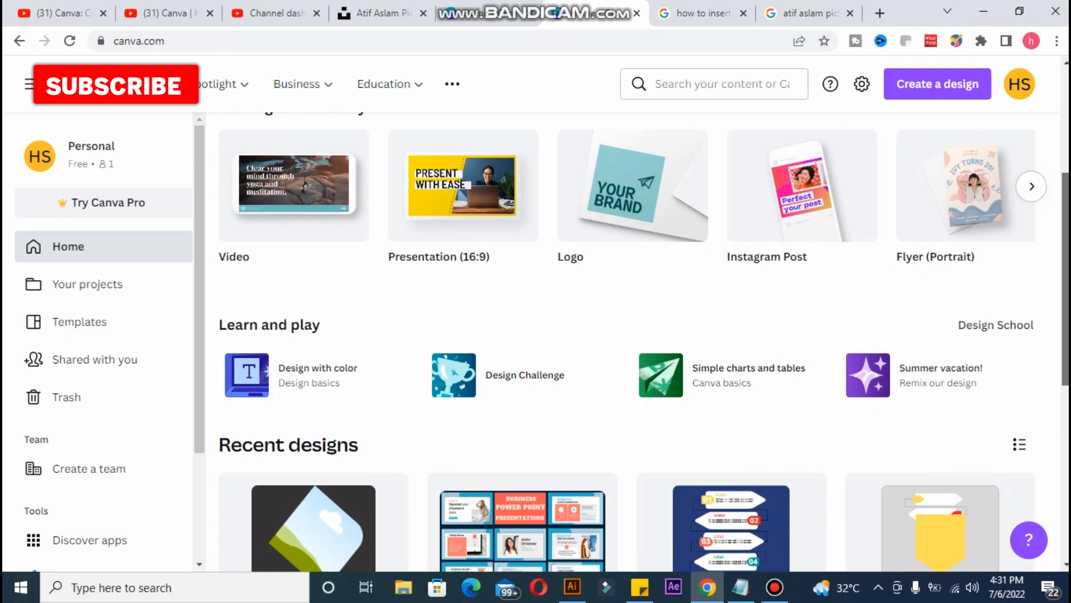
scroll(505, 302, "down", 1)
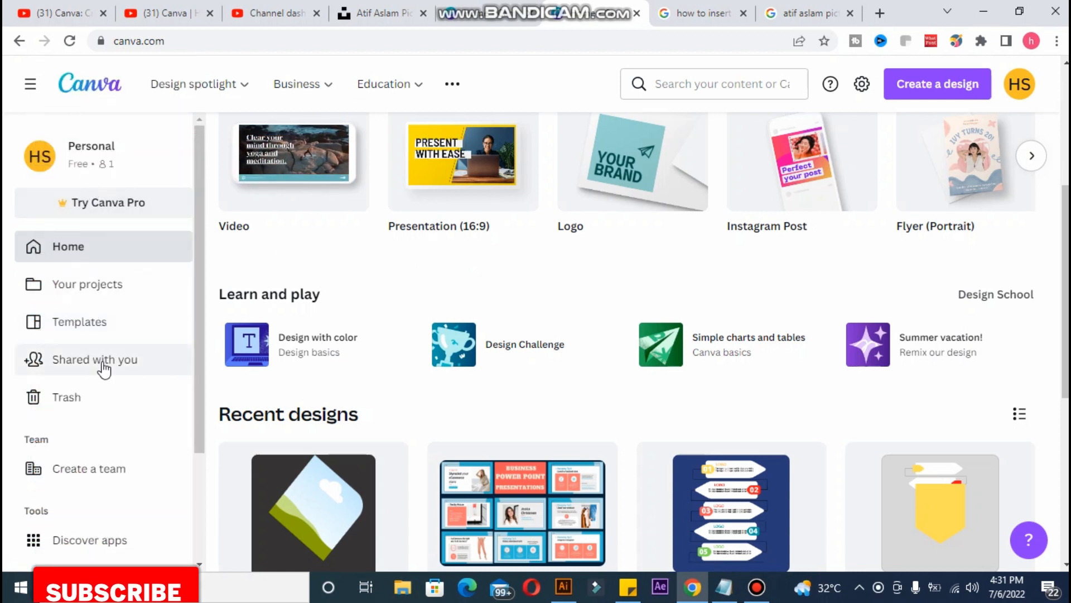
left_click(98, 328)
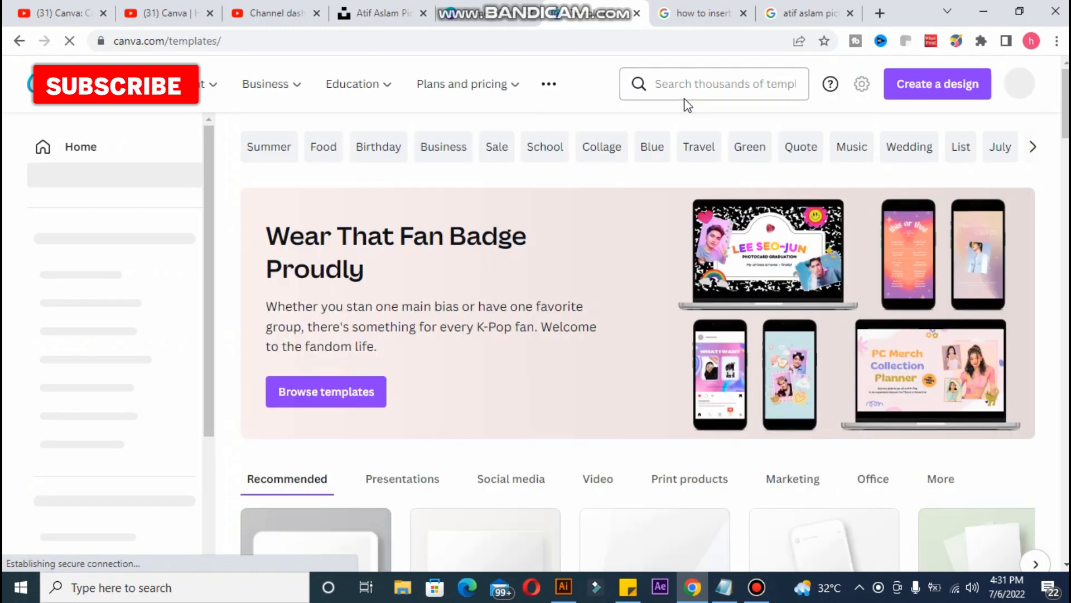
Search the templates for "music flyer" and choose the suggested Music Flyers (Portrait) category.
left_click(683, 85)
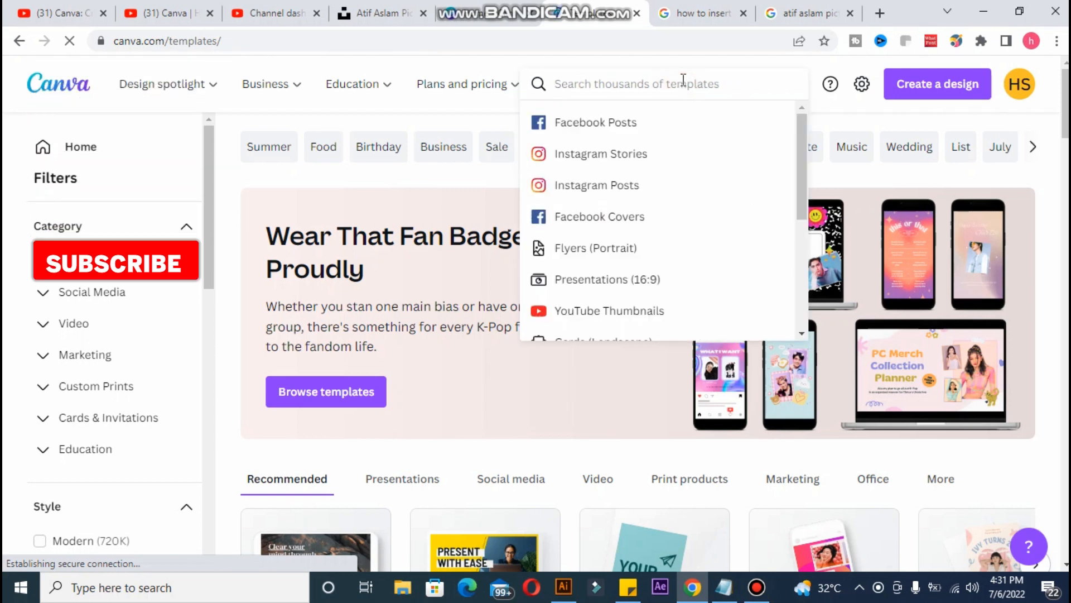
type("mu")
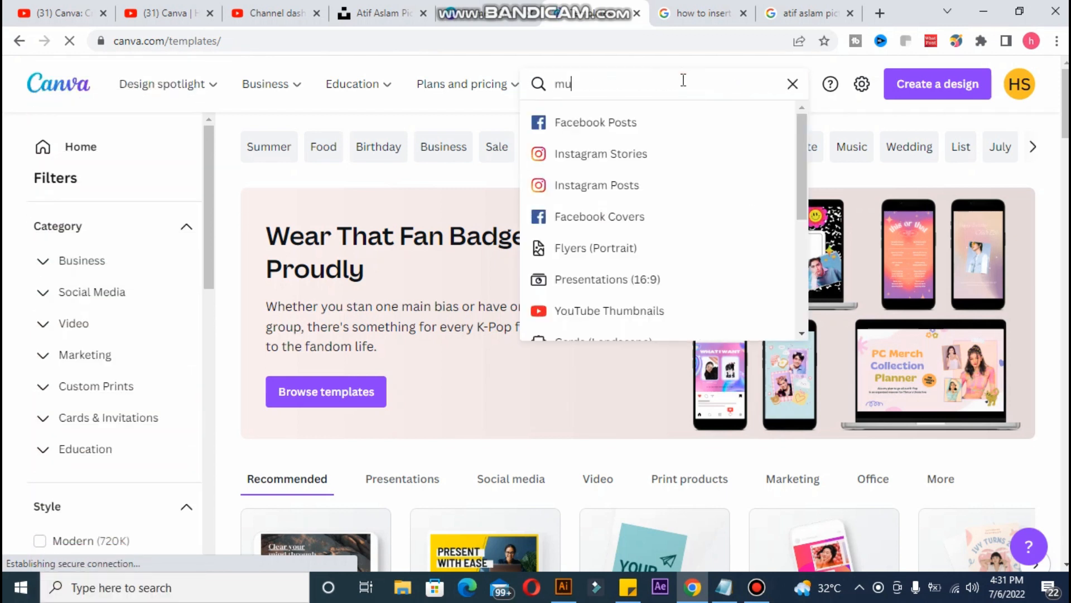
type("sic f")
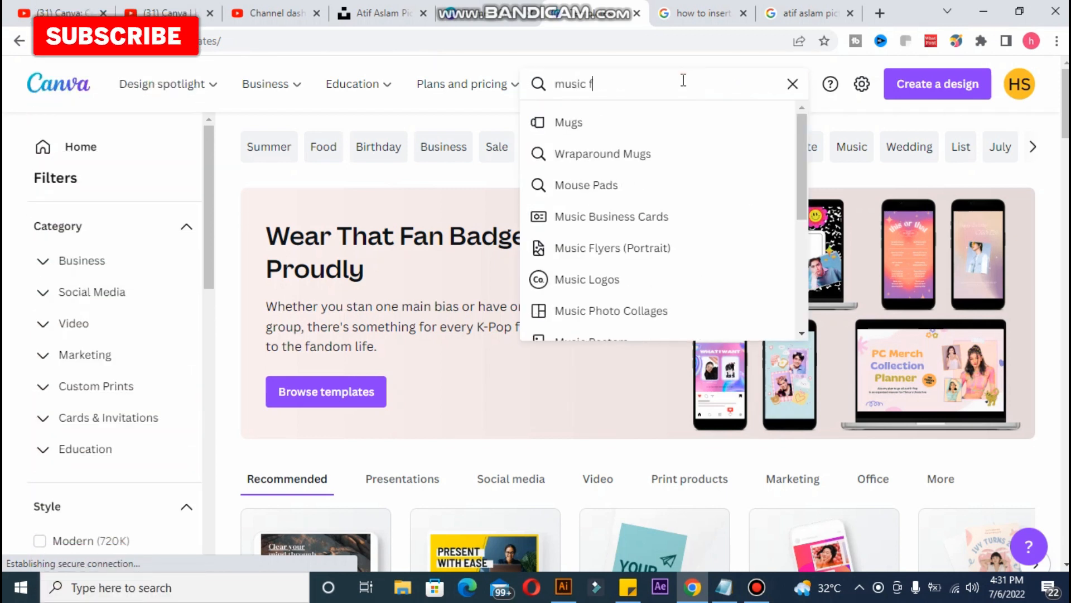
type("lyer")
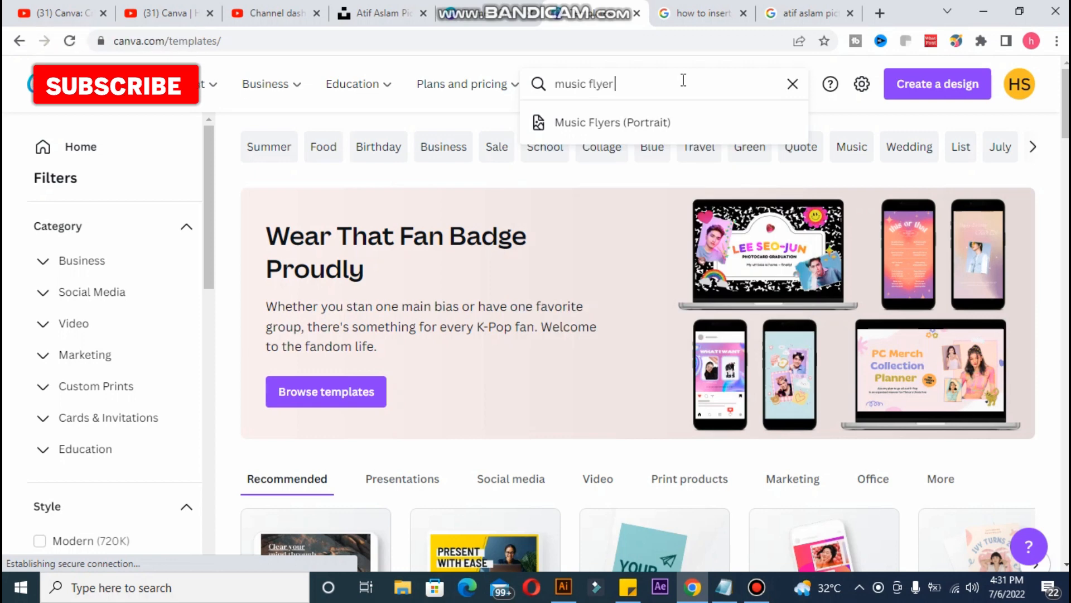
left_click(678, 121)
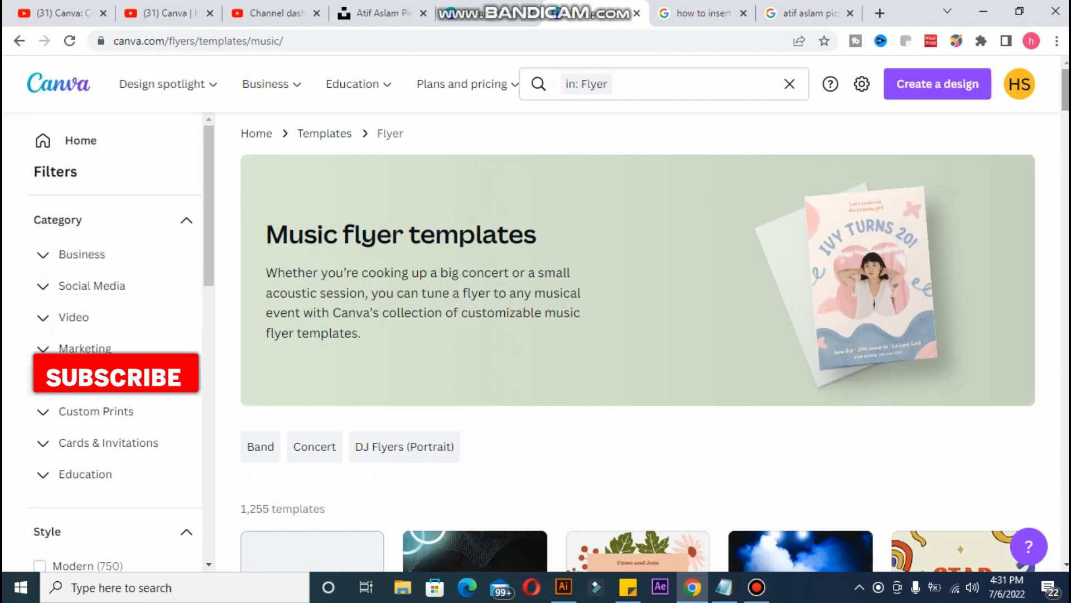
Look through the first rows of music flyer templates for a suitable design.
mouse_move(1065, 90)
left_mouse_down()
mouse_move(1065, 183)
mouse_move(1065, 104)
left_mouse_up()
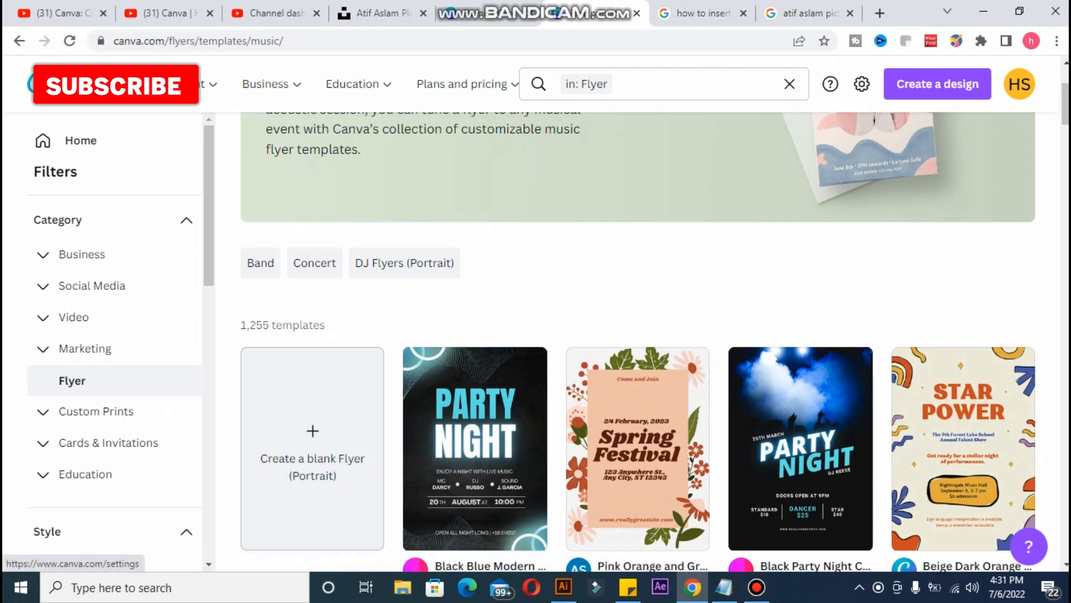
scroll(638, 341, "down", 8)
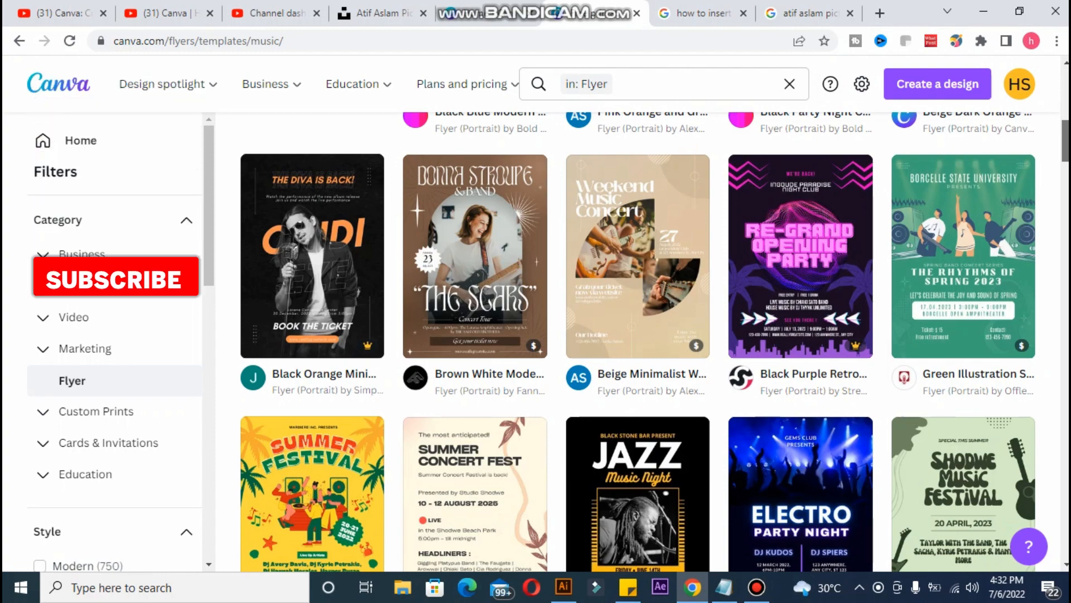
scroll(638, 341, "down", 4)
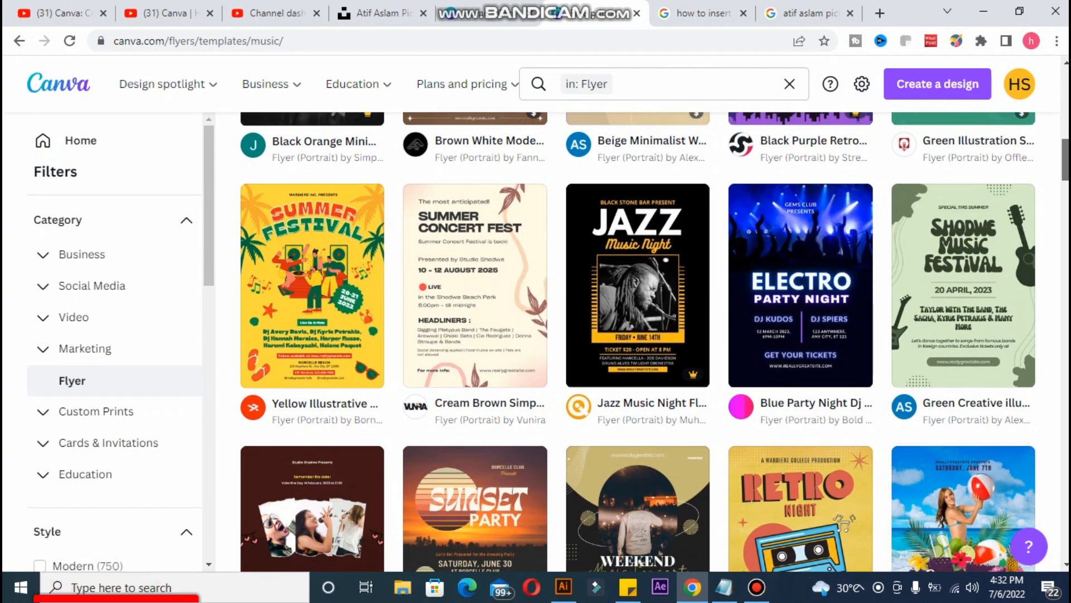
scroll(638, 341, "down", 4)
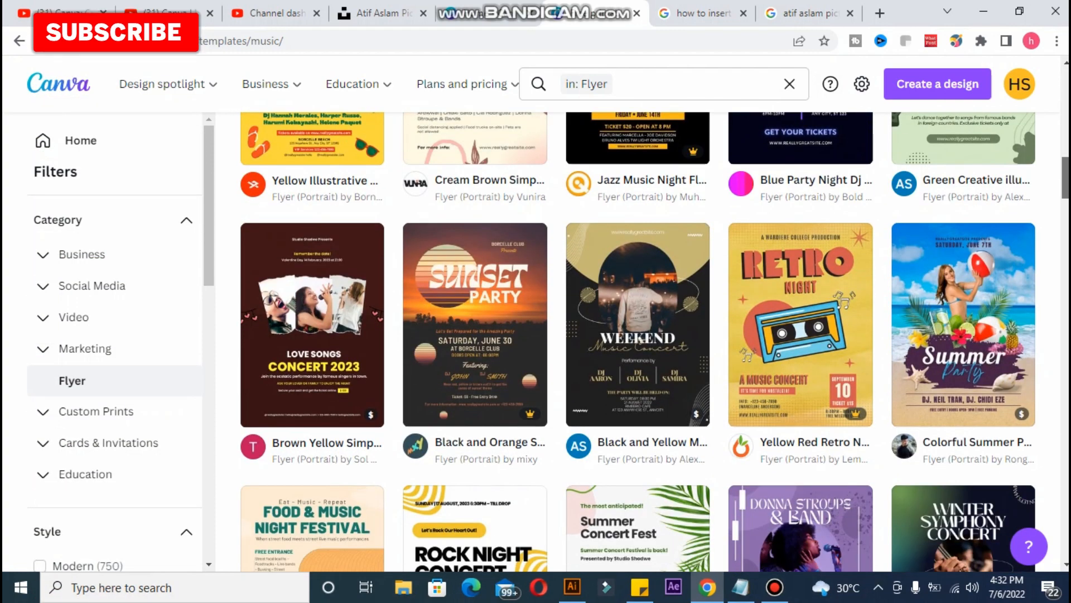
scroll(638, 341, "down", 3)
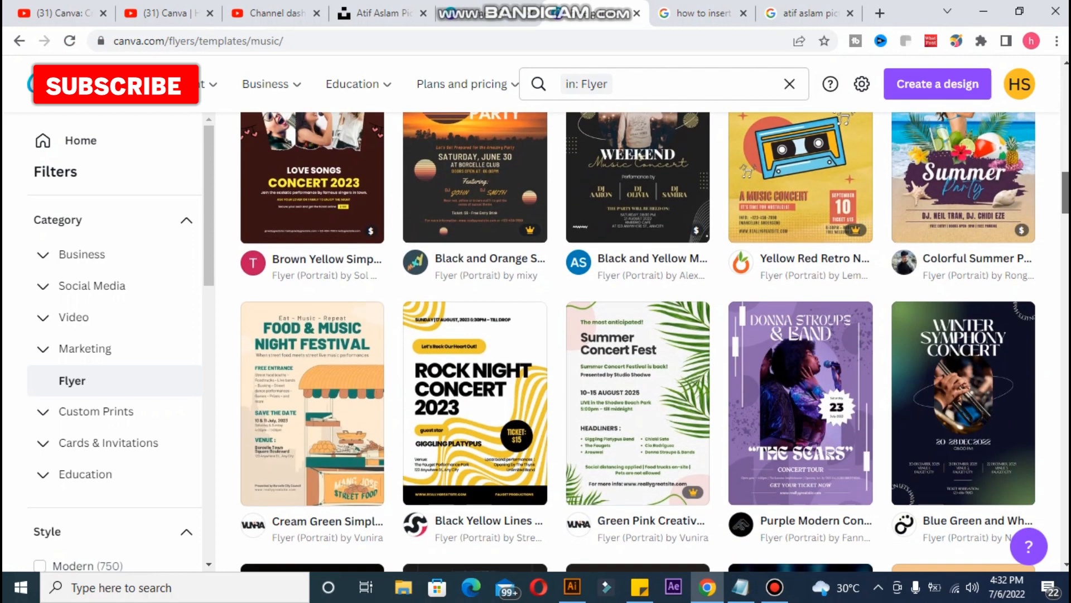
scroll(637, 342, "down", 5)
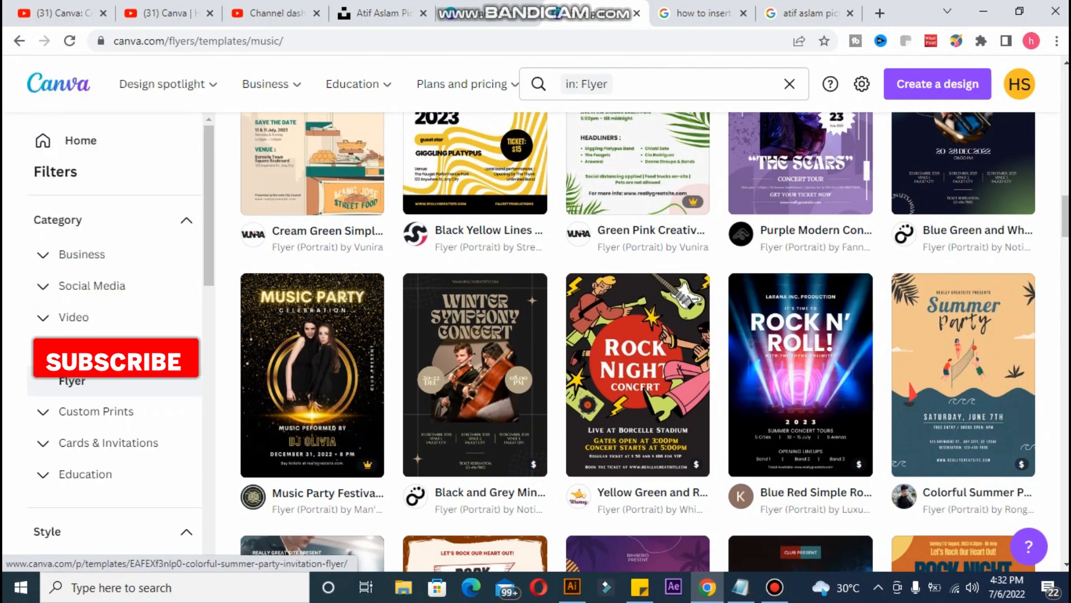
left_click_drag(1064, 212, 1067, 158)
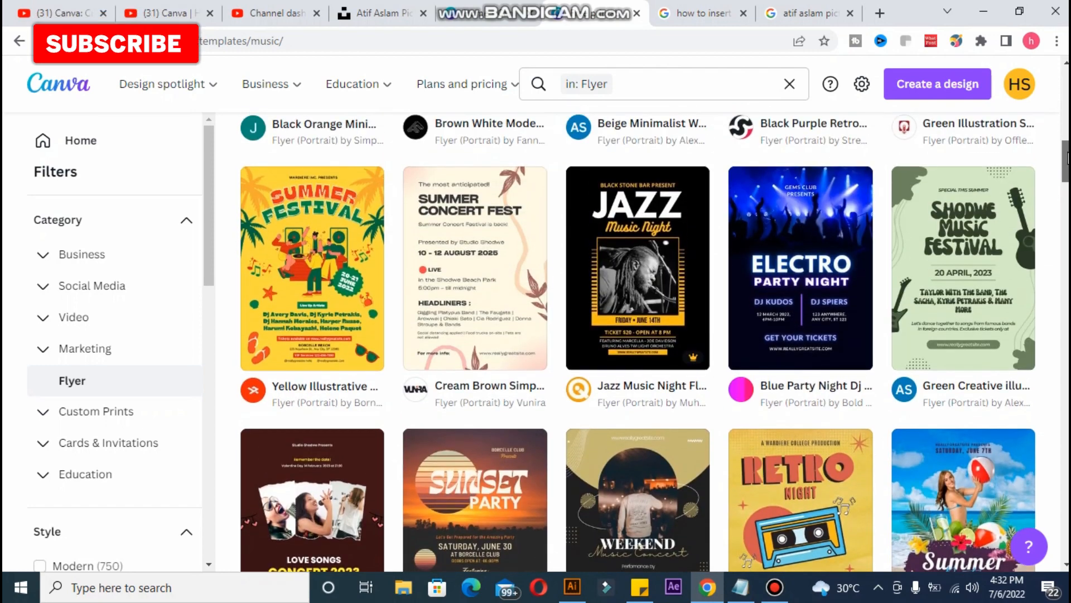
View the details of the Jazz Music Night Flyer template, including its Pro marking, and close the preview.
left_click(608, 260)
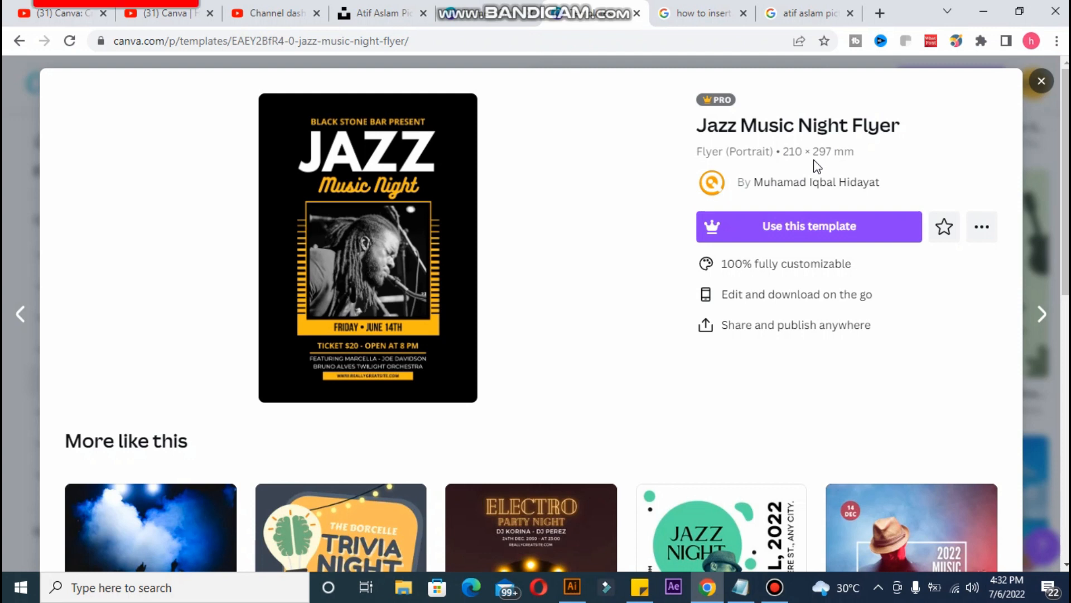
left_click(801, 223)
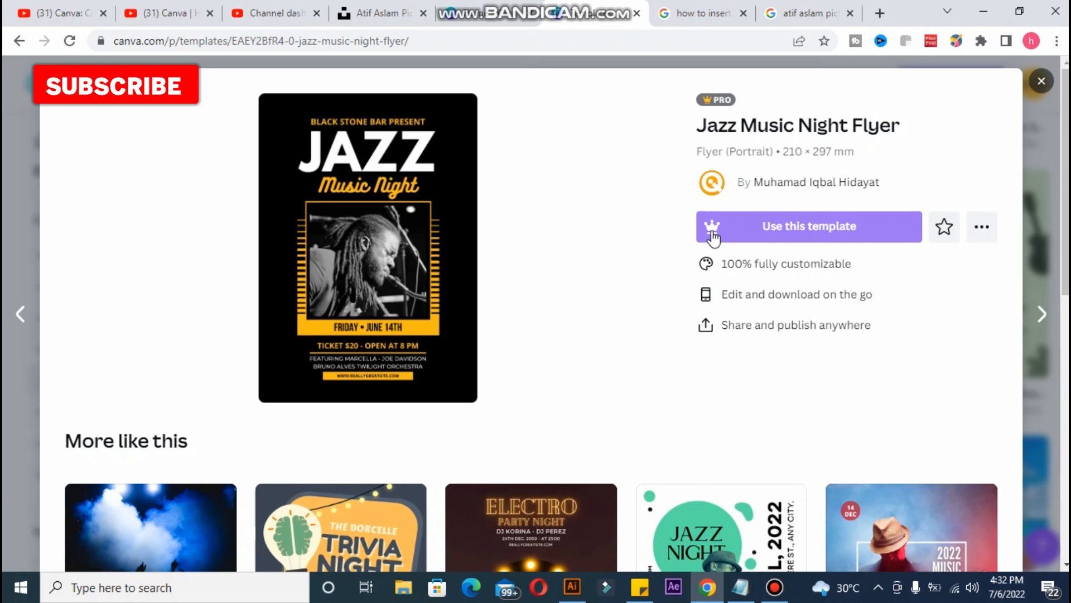
left_click(1041, 82)
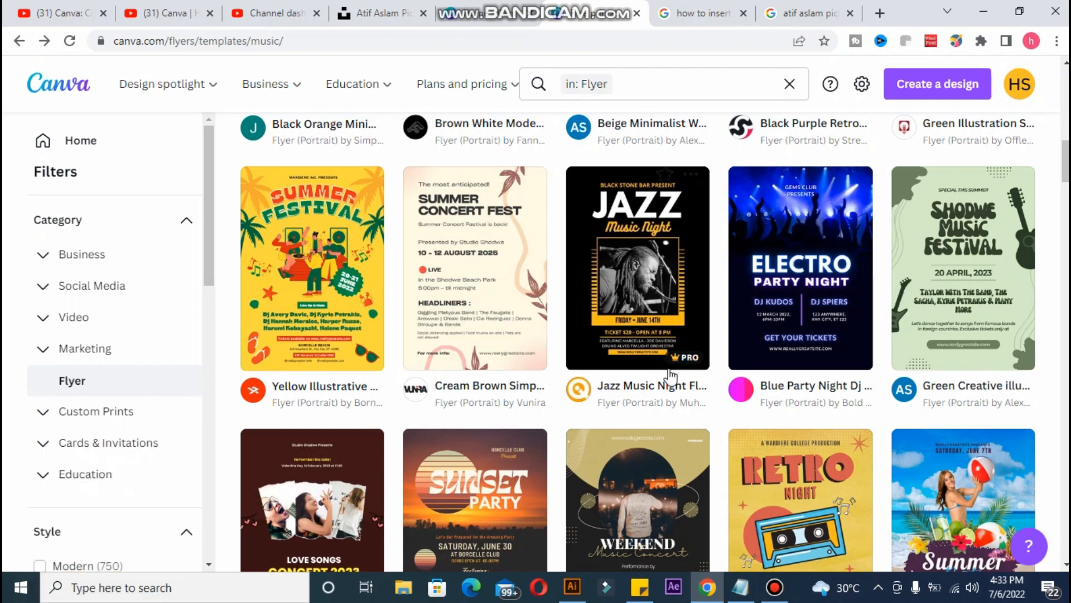
Examine more of the music flyer templates, comparing the designs and their free, paid or Pro markings.
scroll(638, 341, "down", 5)
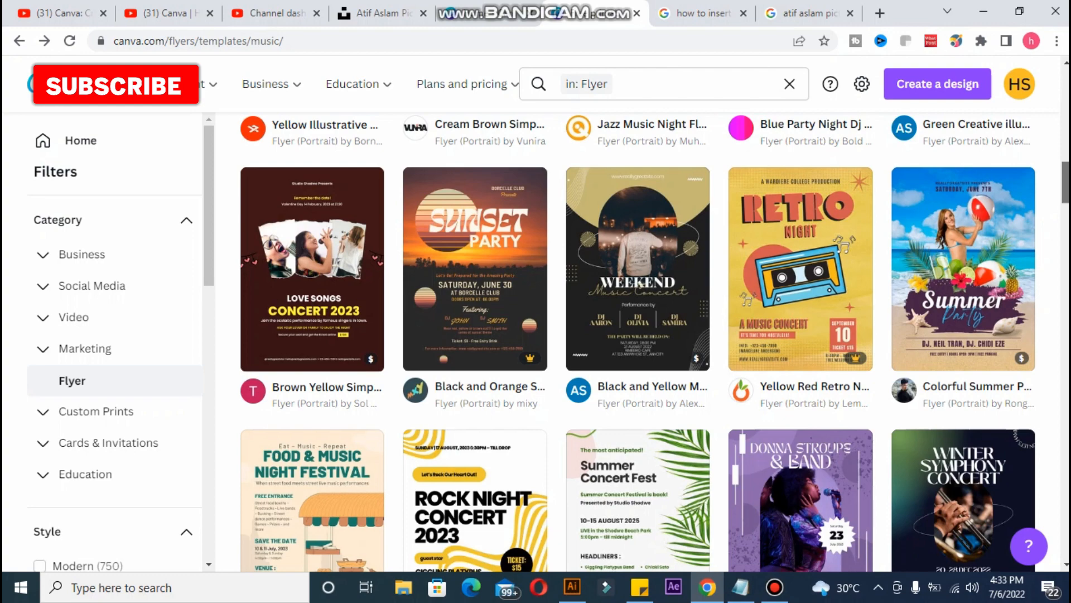
scroll(638, 341, "down", 2)
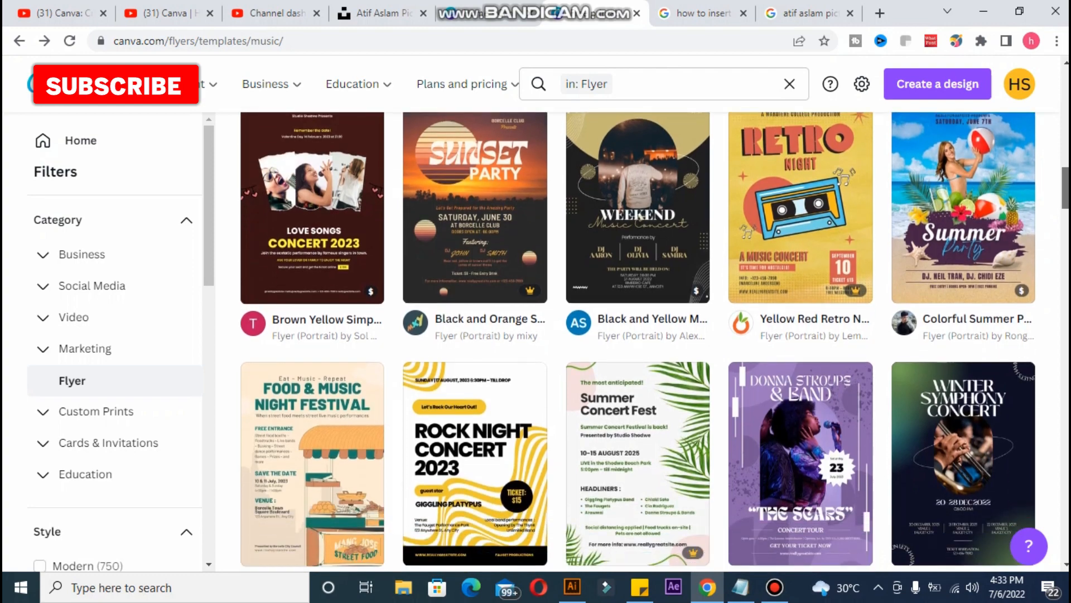
scroll(1030, 166, "down", 2)
scroll(1030, 166, "up", 8)
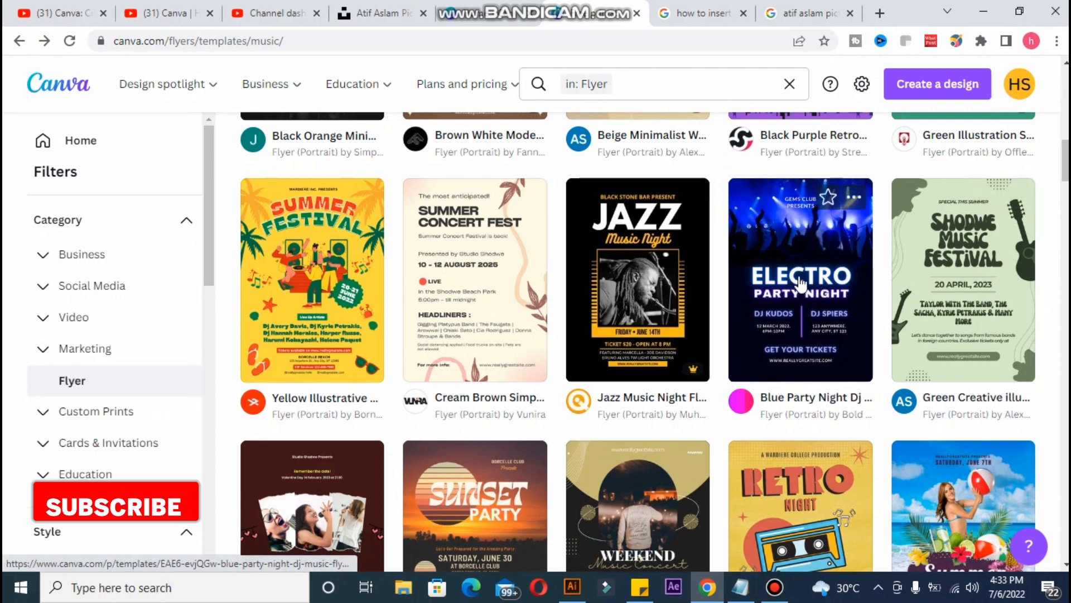
scroll(1060, 174, "down", 5)
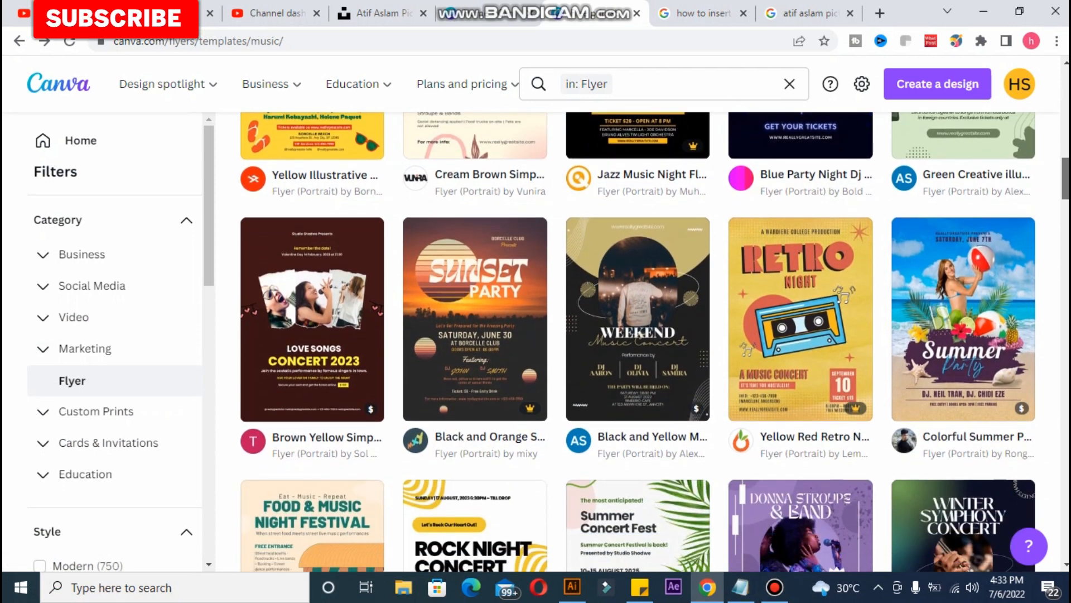
scroll(1060, 173, "down", 2)
scroll(1060, 174, "down", 4)
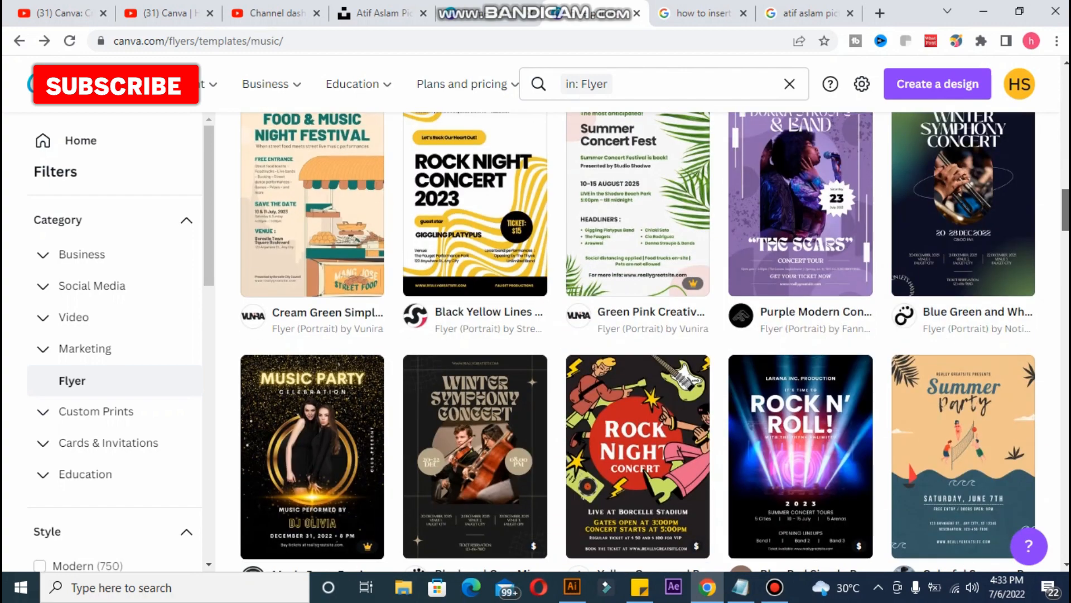
scroll(1060, 173, "down", 3)
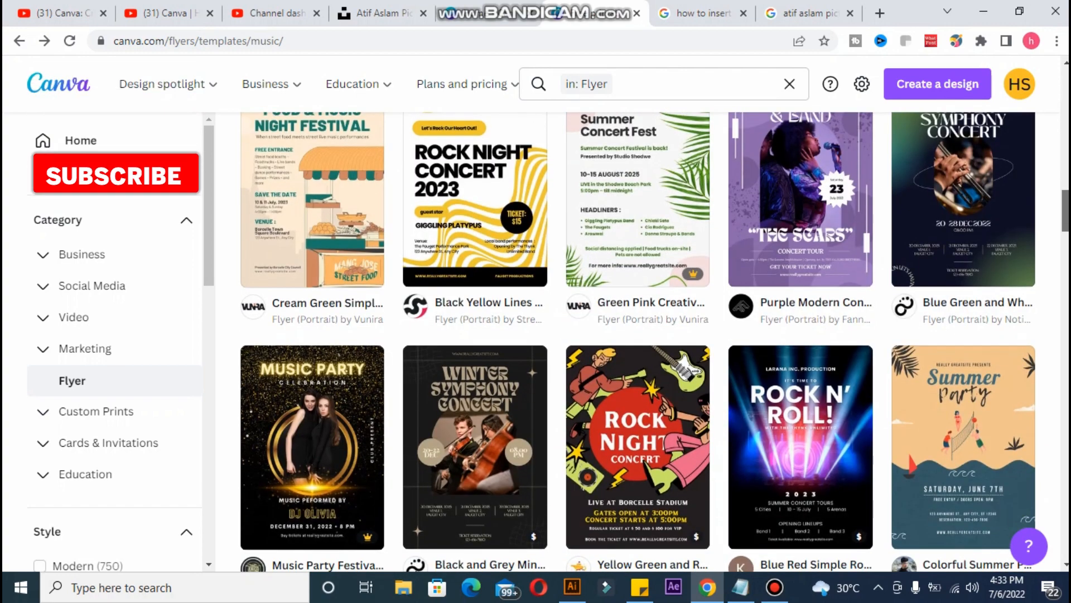
scroll(1060, 173, "down", 4)
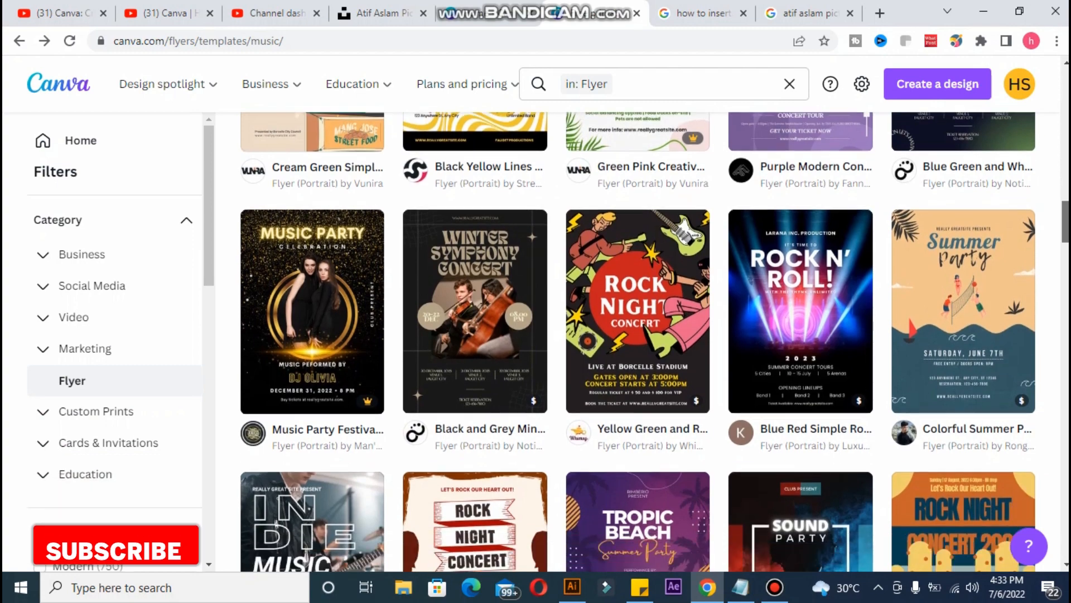
scroll(638, 340, "down", 3)
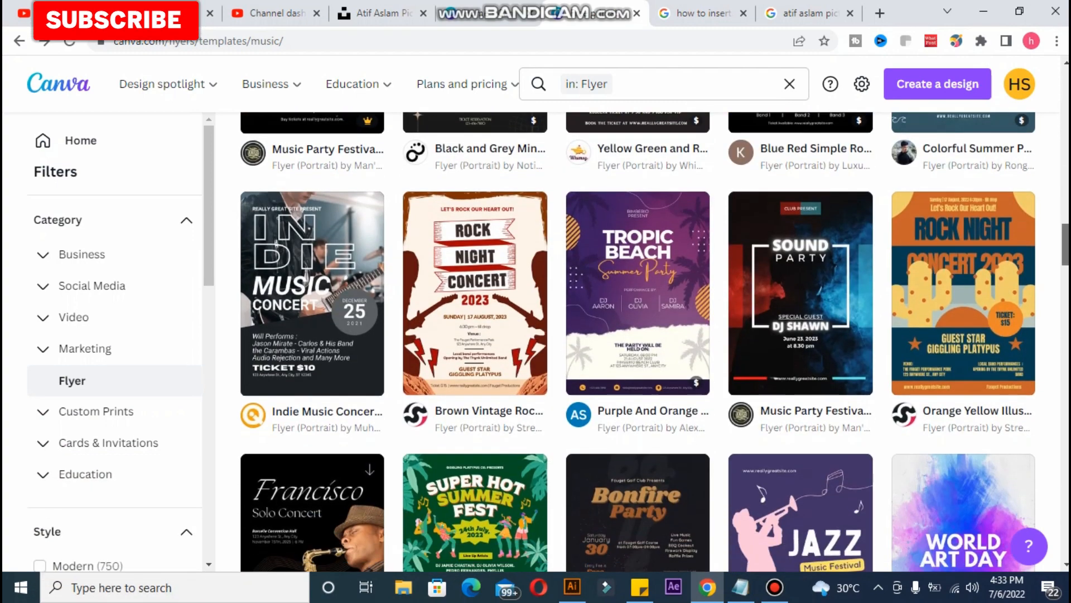
scroll(637, 340, "down", 5)
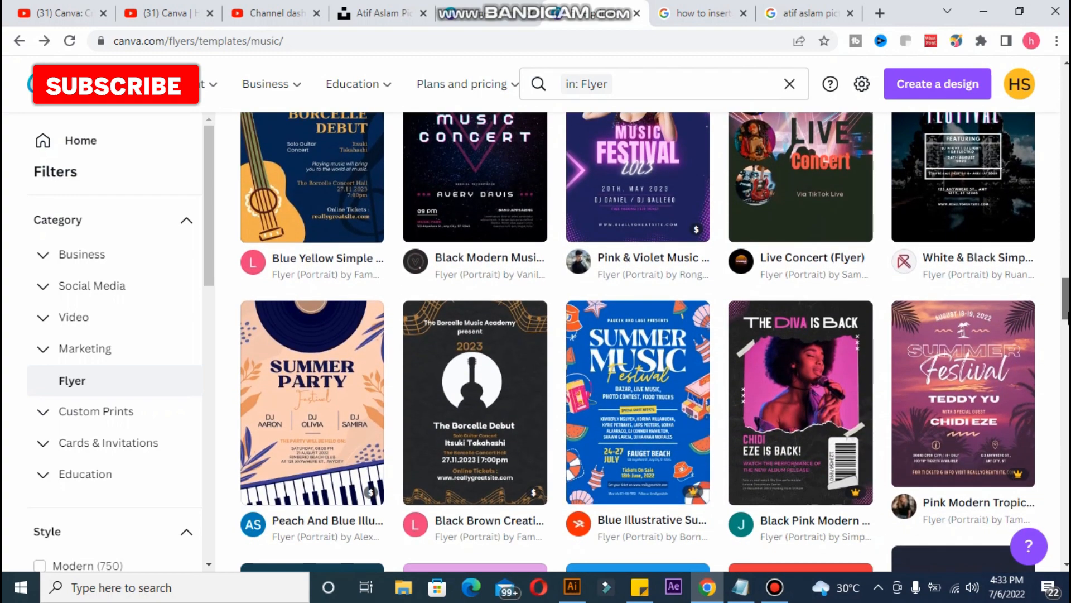
scroll(1054, 361, "down", 8)
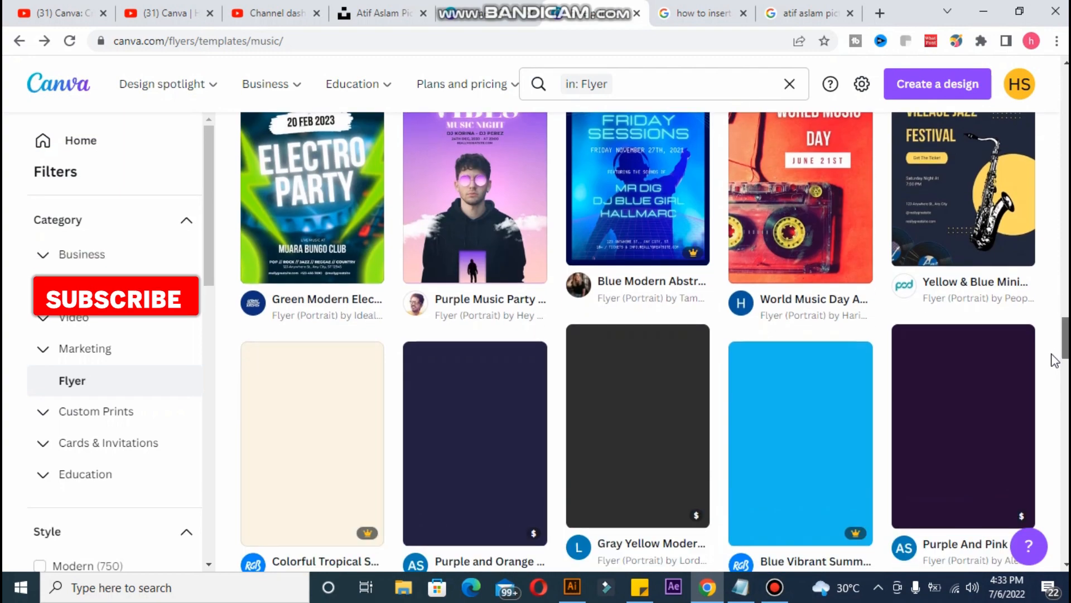
scroll(1054, 362, "down", 10)
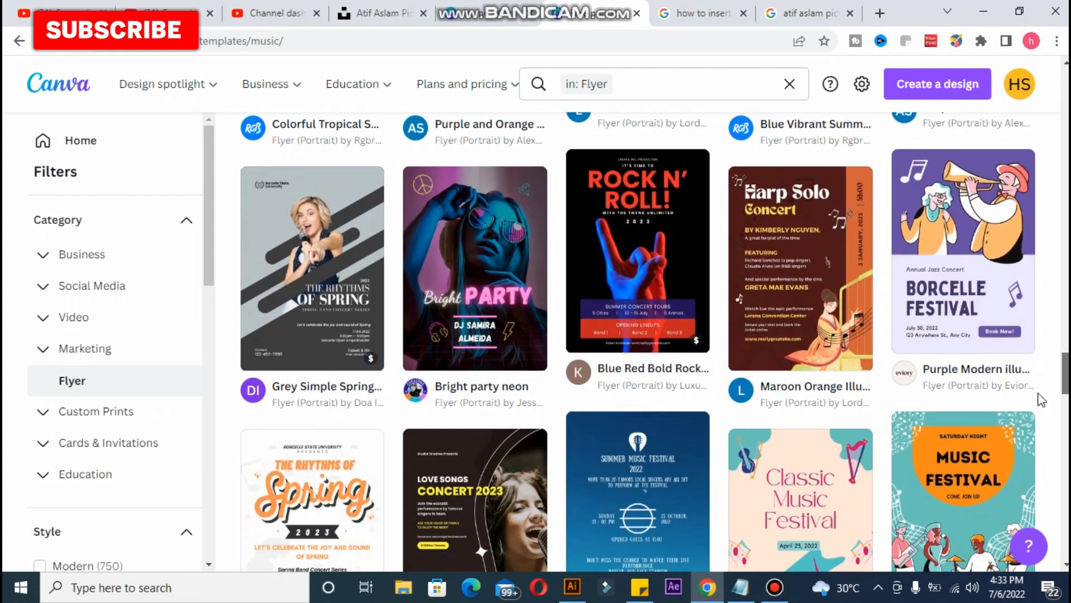
scroll(1041, 399, "down", 9)
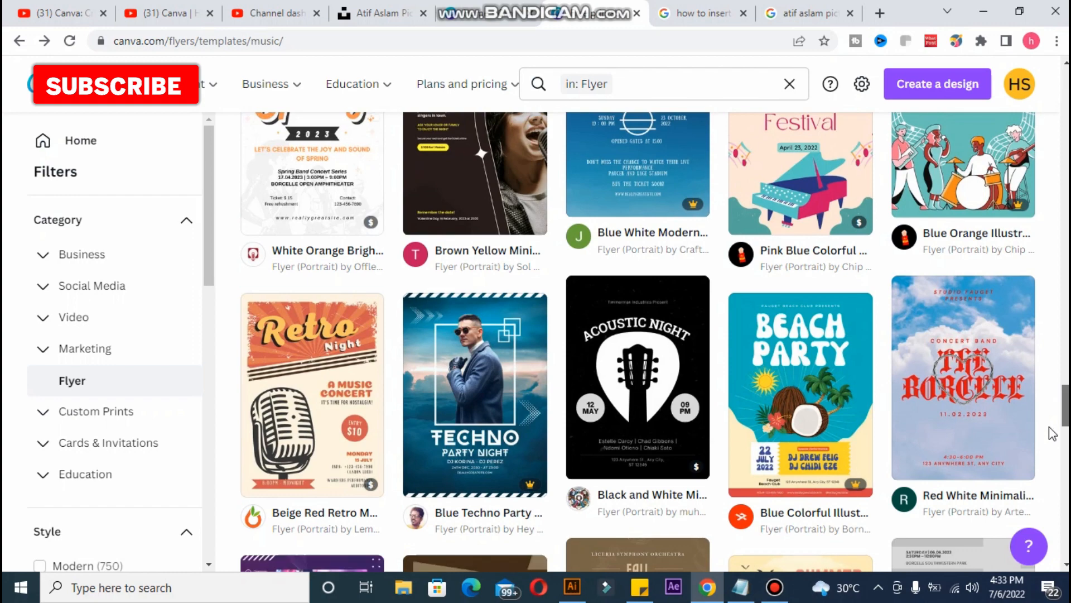
scroll(1053, 433, "down", 6)
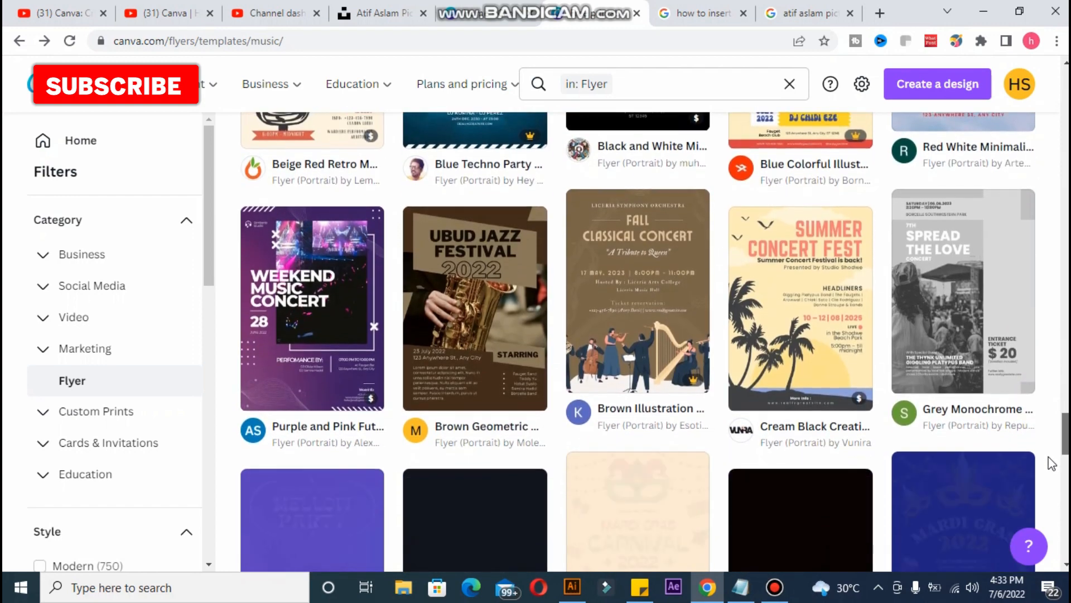
scroll(1051, 466, "down", 2)
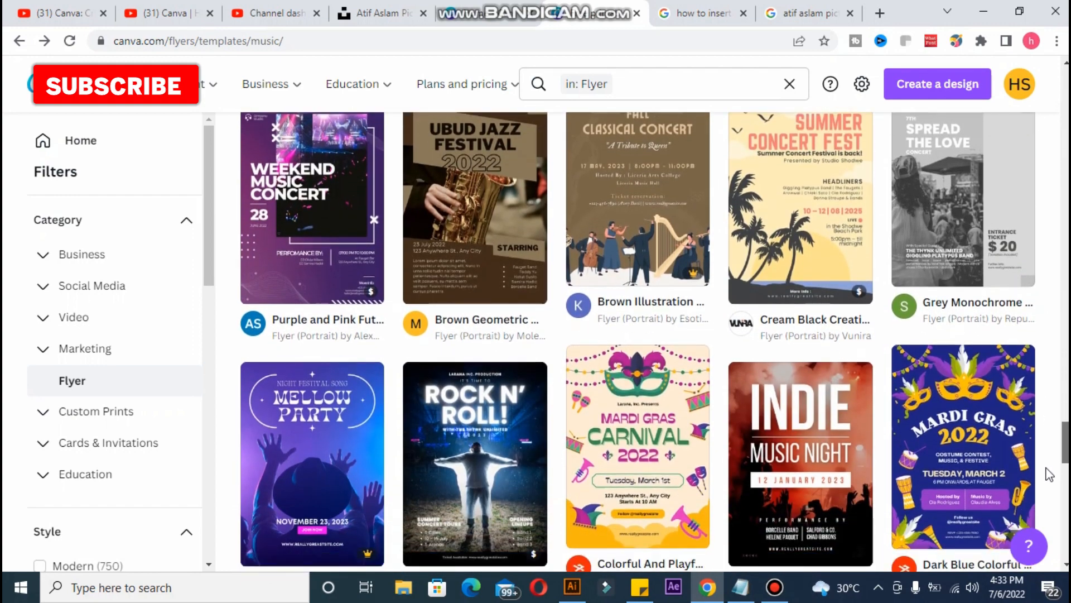
scroll(1049, 472, "down", 2)
scroll(965, 232, "up", 20)
scroll(964, 229, "up", 4)
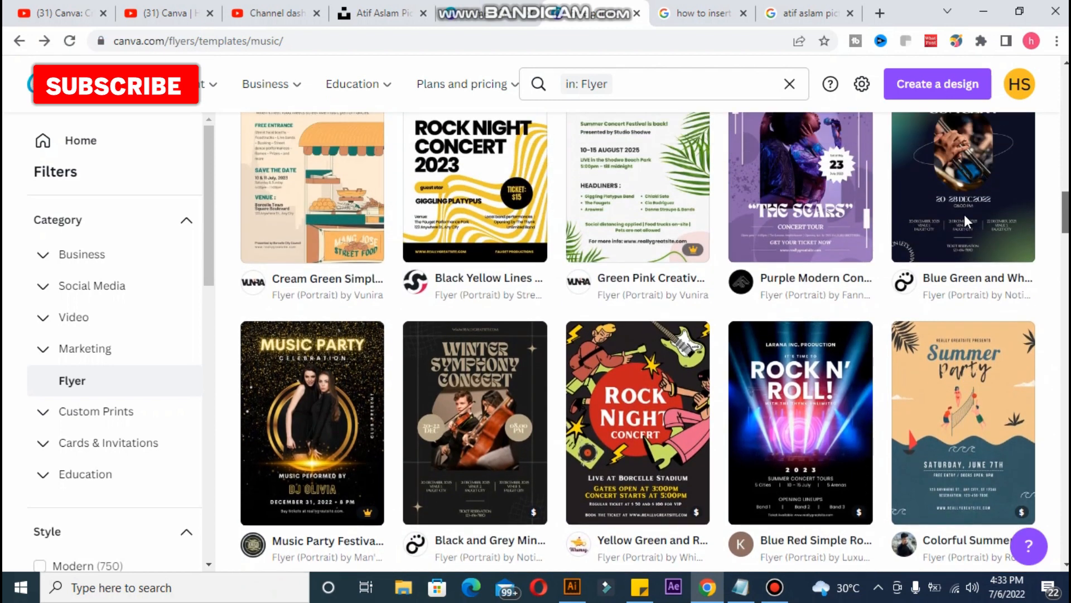
Open the details of the purple "The Scars" concert tour flyer template.
scroll(964, 212, "up", 4)
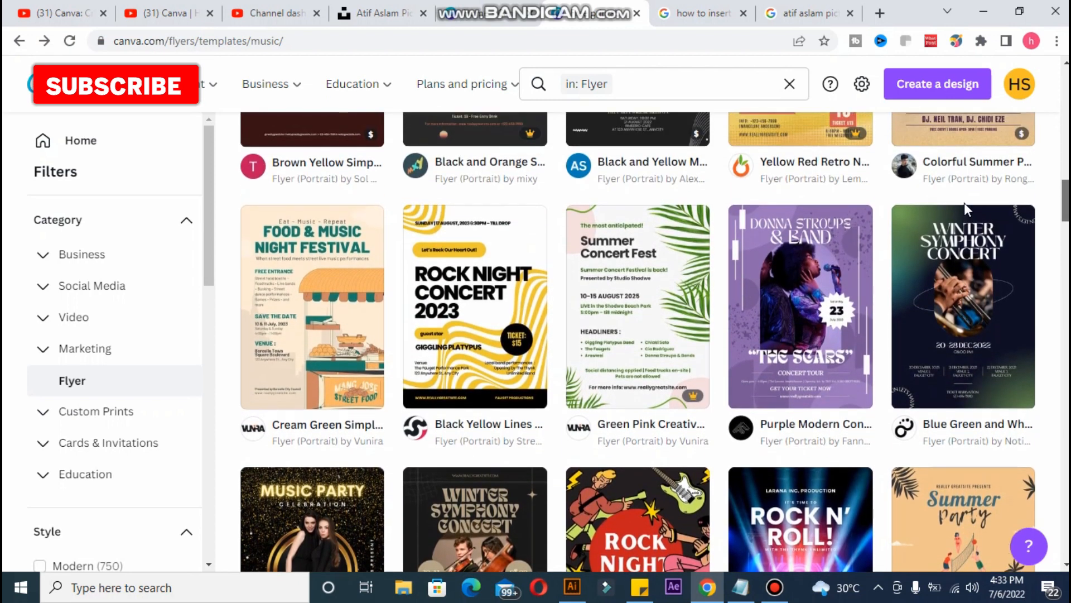
scroll(964, 203, "up", 1)
left_click(777, 298)
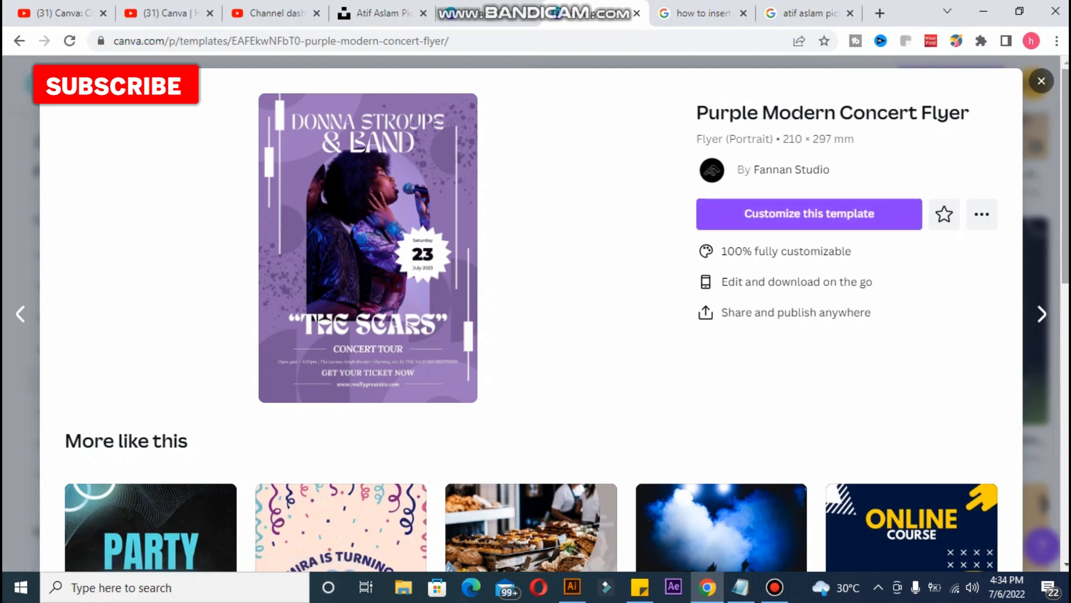
Look through the similar templates suggested beneath the Purple Modern Concert Flyer.
scroll(530, 313, "down", 8)
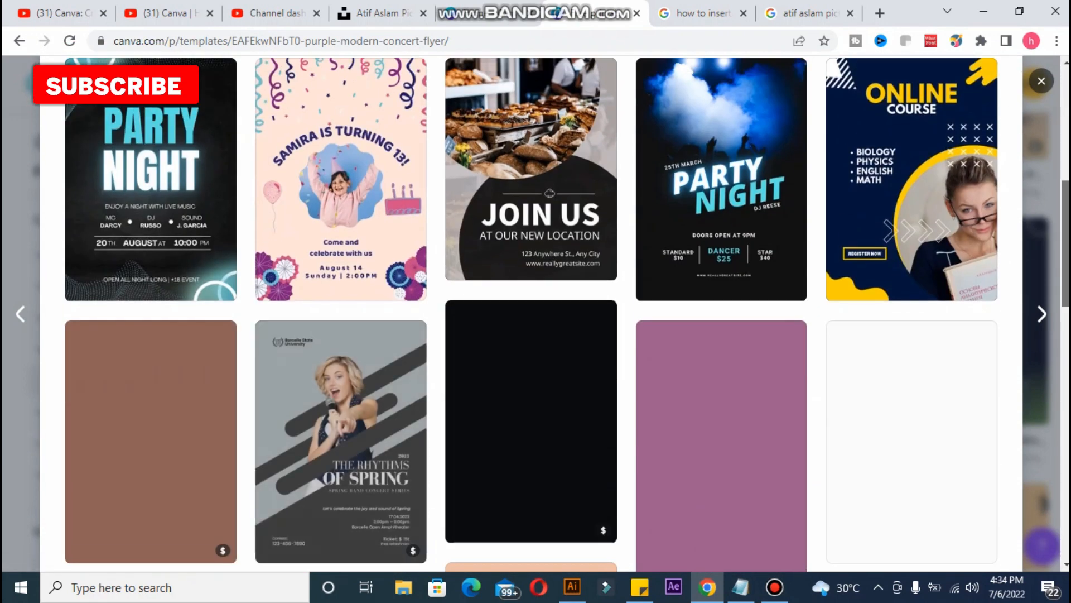
scroll(530, 312, "down", 1)
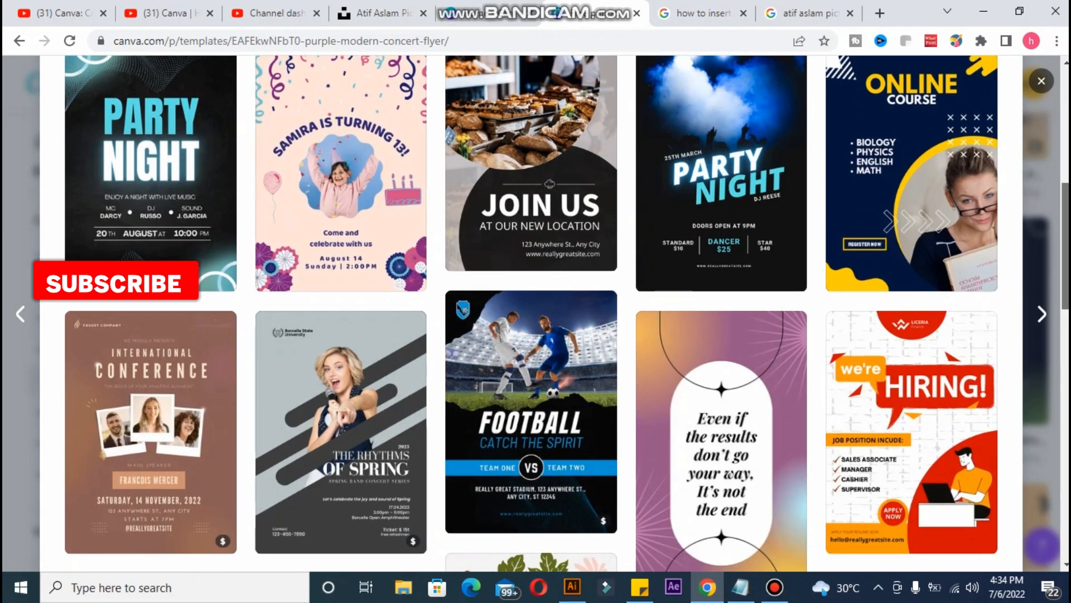
scroll(530, 312, "down", 10)
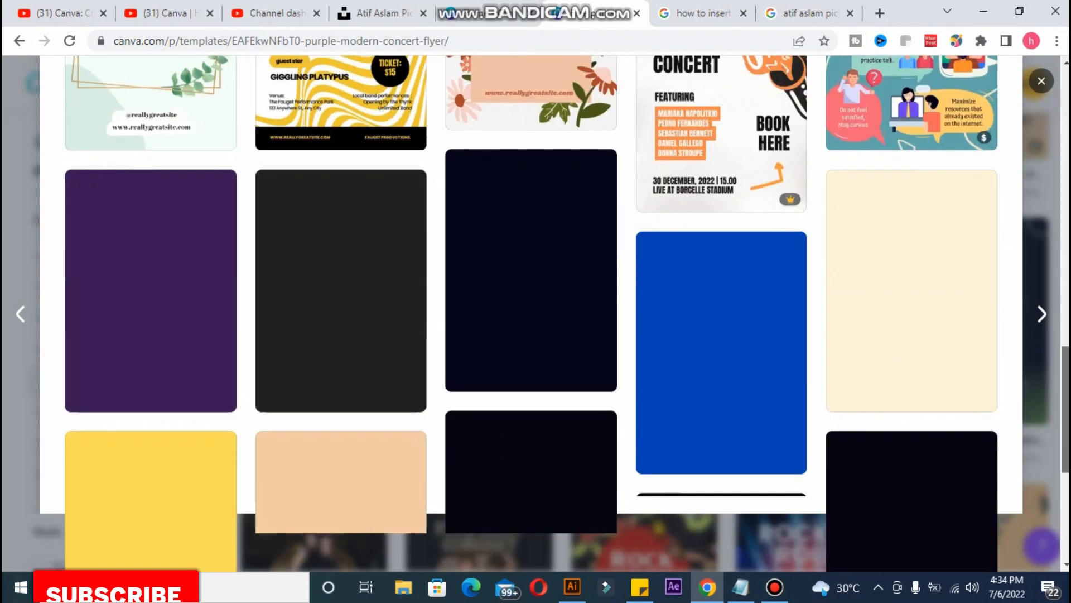
scroll(530, 312, "down", 1)
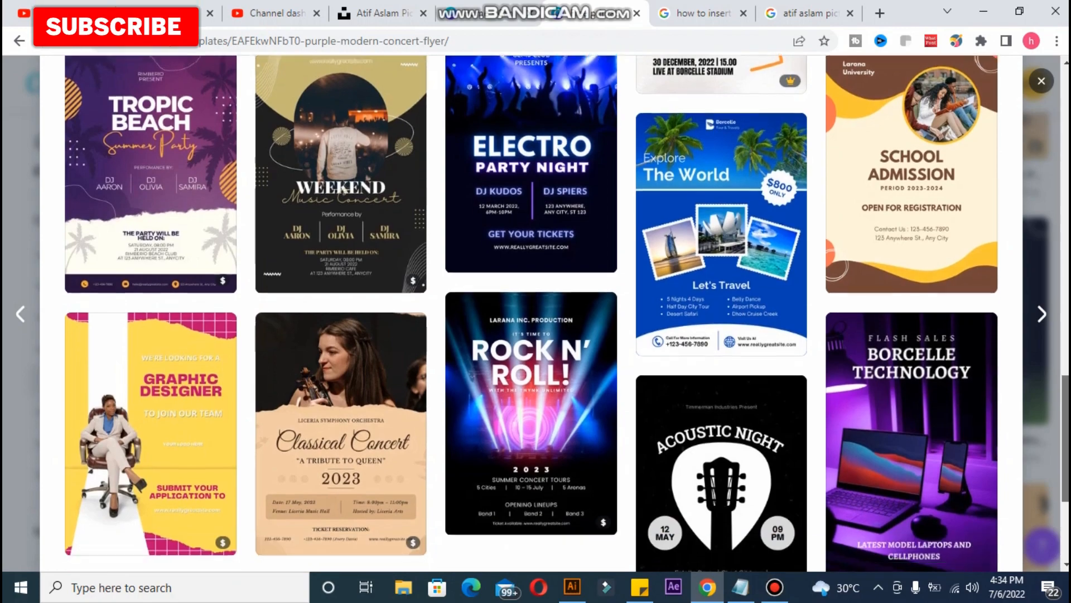
scroll(530, 312, "down", 2)
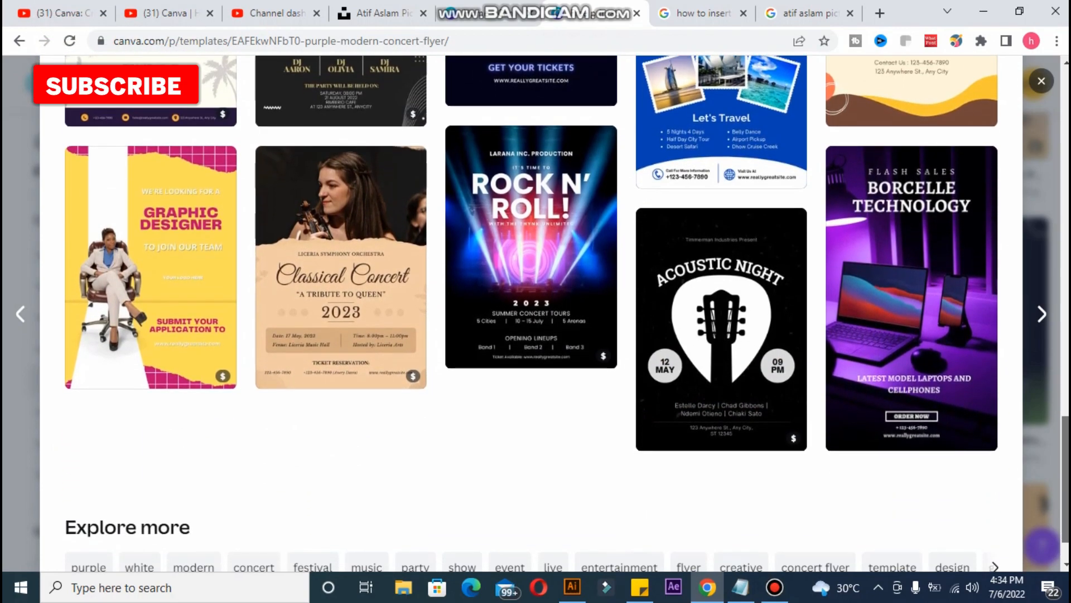
scroll(530, 313, "down", 1)
Start customizing the Purple Modern Concert Flyer template in the editor.
scroll(530, 313, "up", 10)
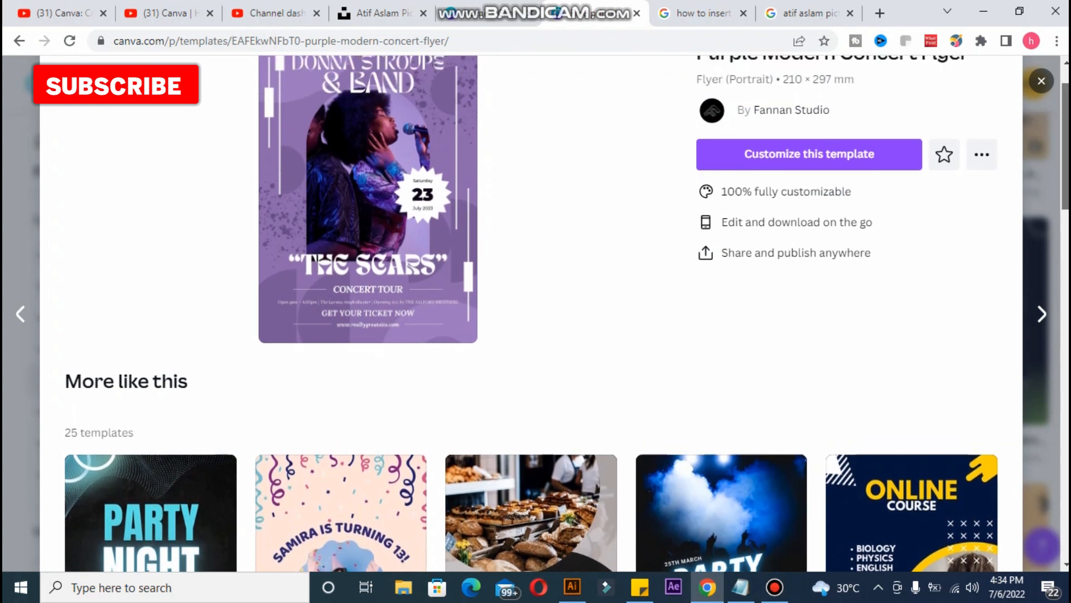
left_click_drag(1065, 160, 1065, 145)
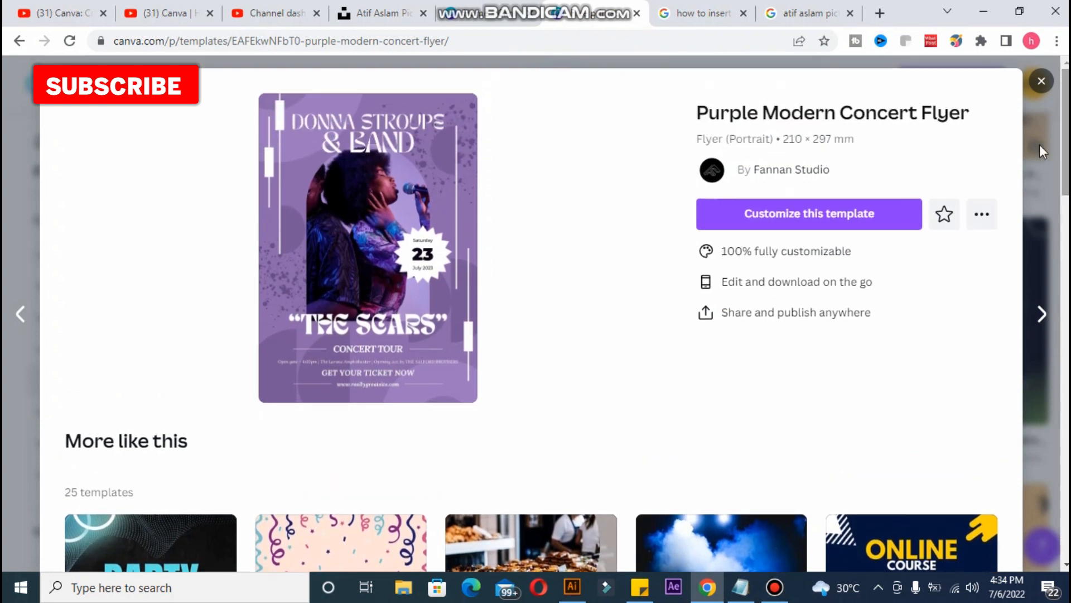
left_click(804, 213)
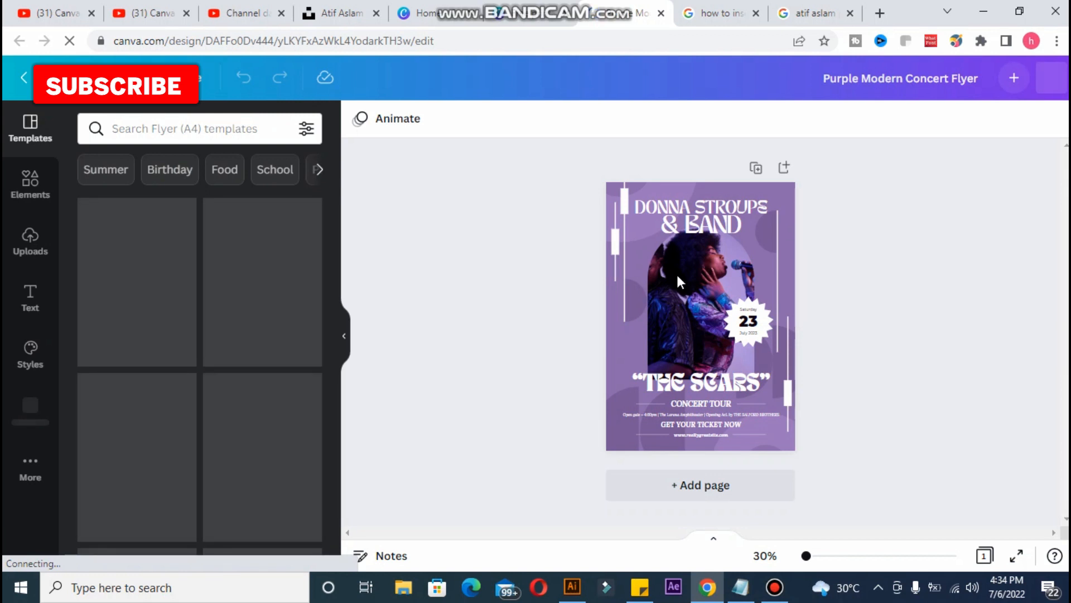
Upload the Atif-Aslam-Songs-We-Still-Cant-Get-Enough JPEG from the Downloads folder and place it in the flyer's arched photo frame.
left_click(660, 278)
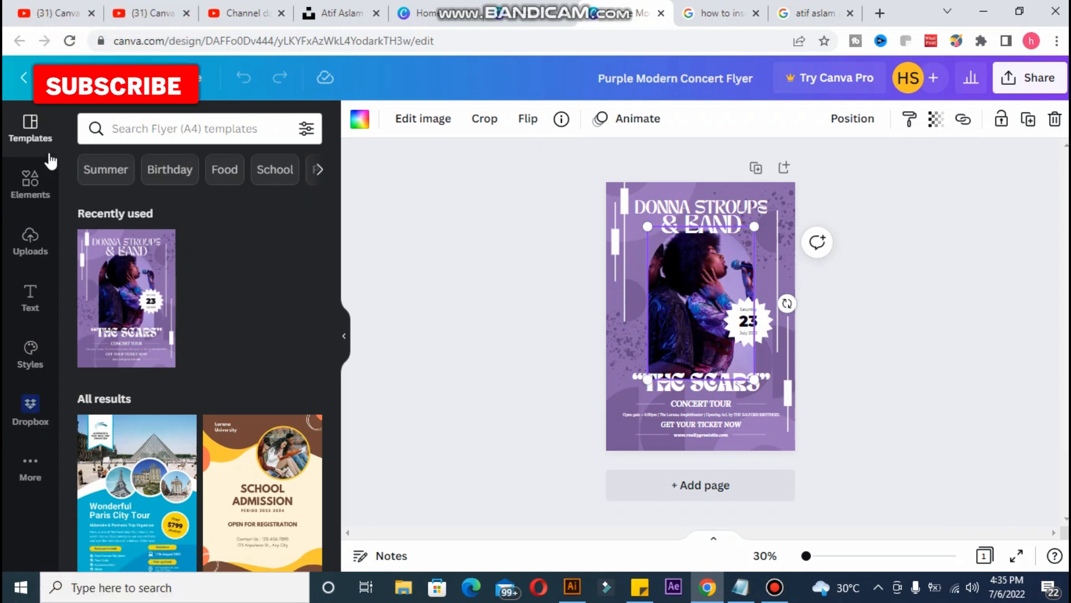
left_click(39, 246)
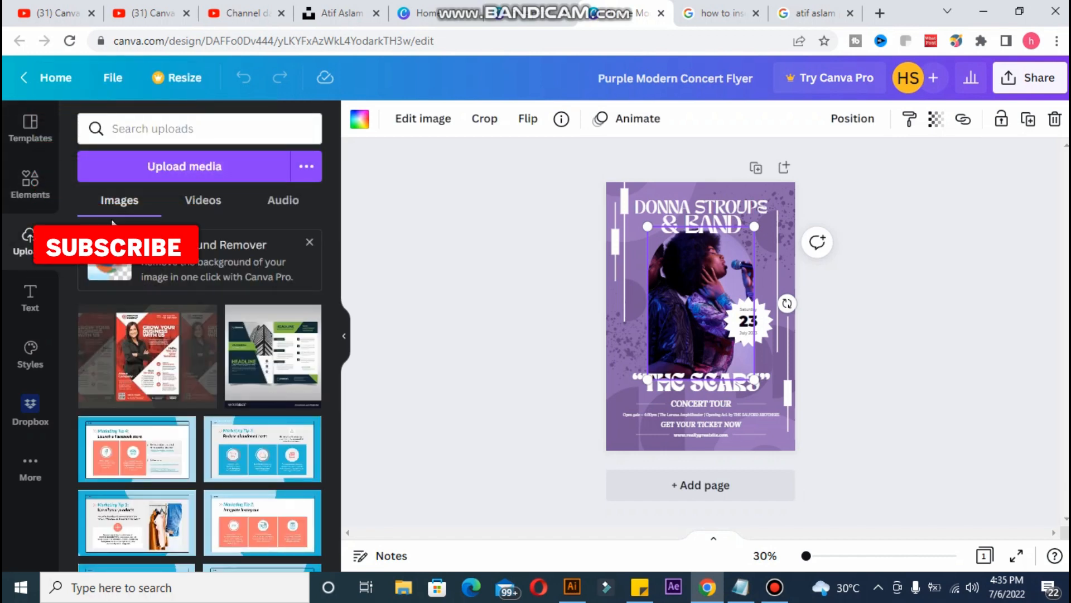
left_click(133, 172)
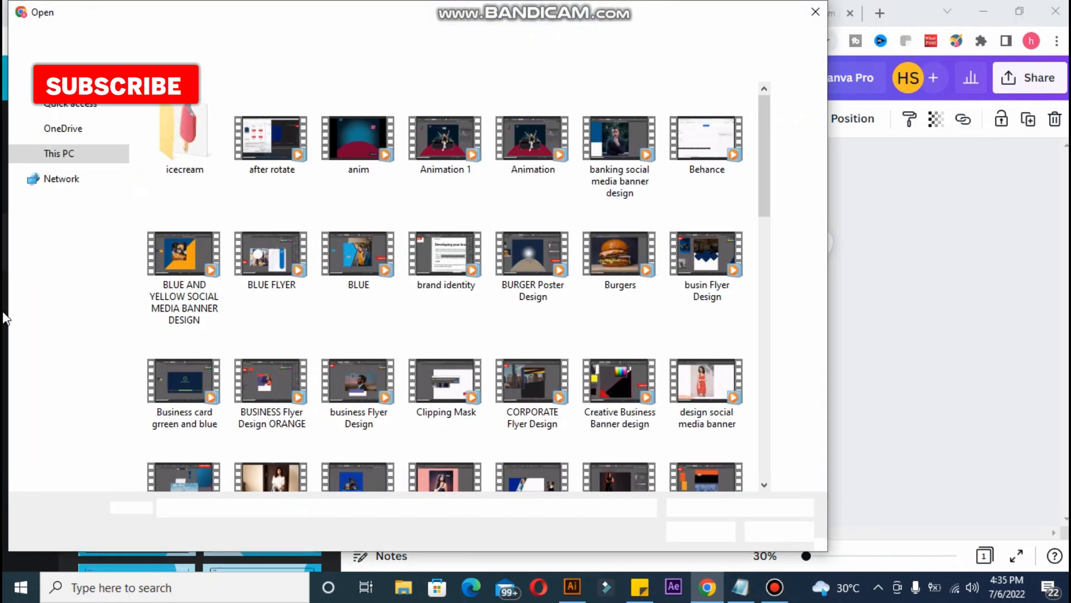
left_click(83, 229)
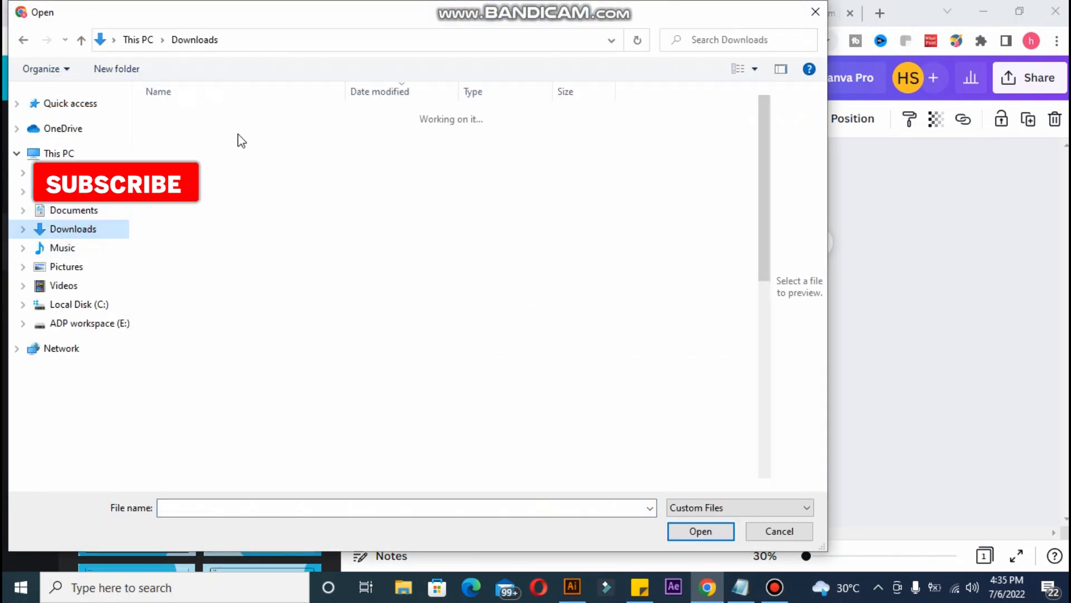
left_click(232, 136)
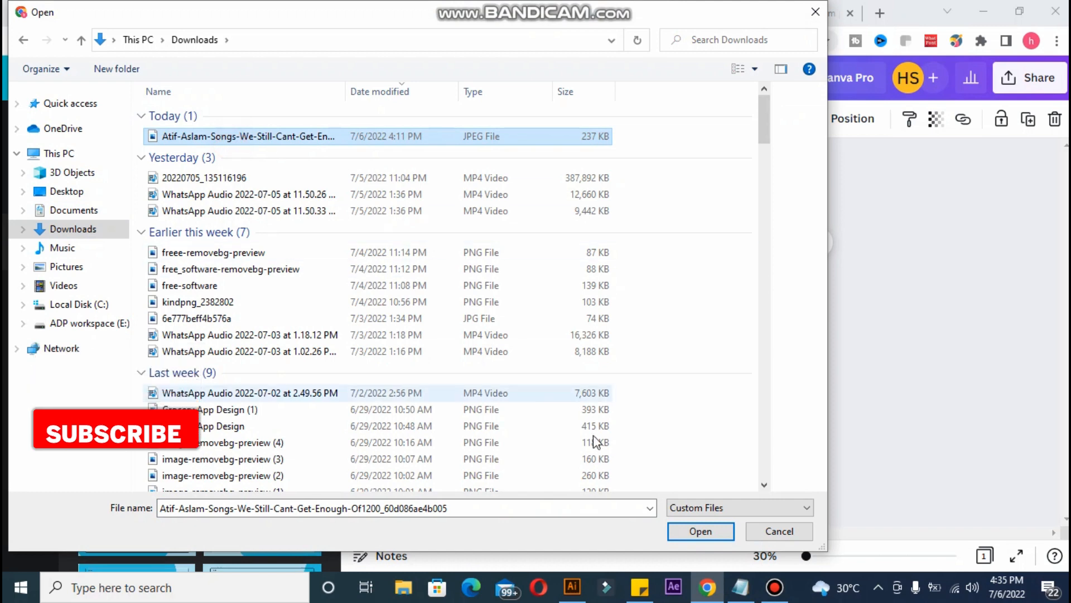
left_click(720, 531)
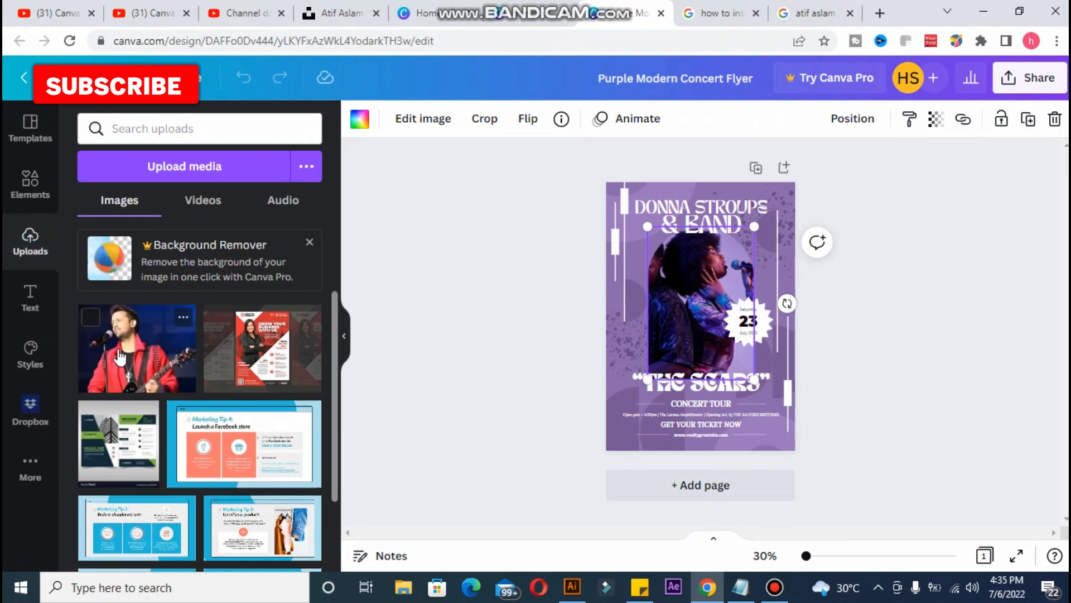
left_click_drag(119, 357, 689, 303)
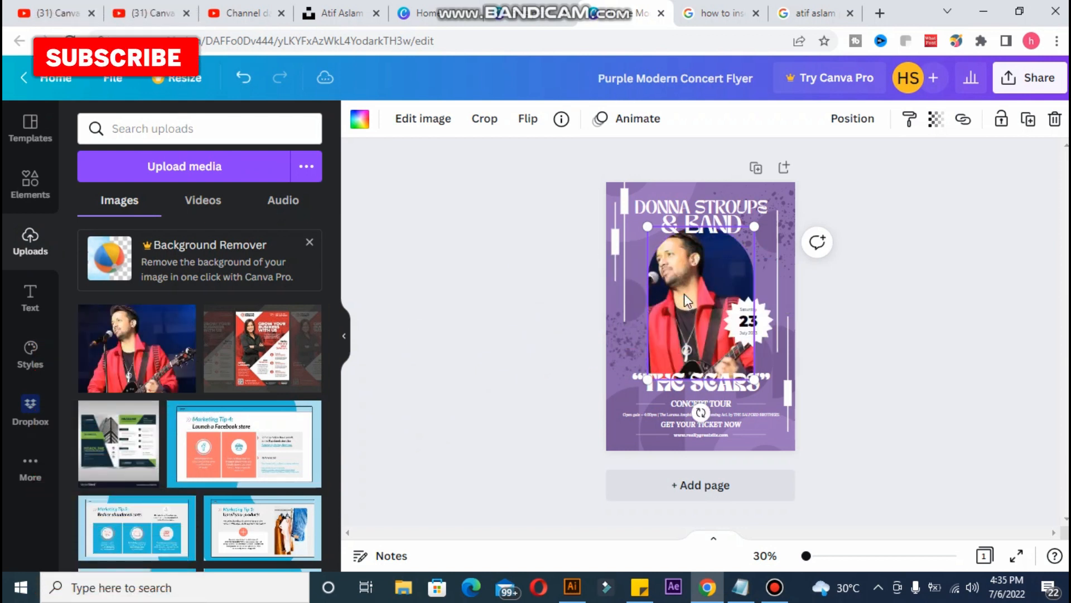
Shift the new singer photo to the right inside its arched frame so the microphone fits in, and apply the crop.
double_click(685, 295)
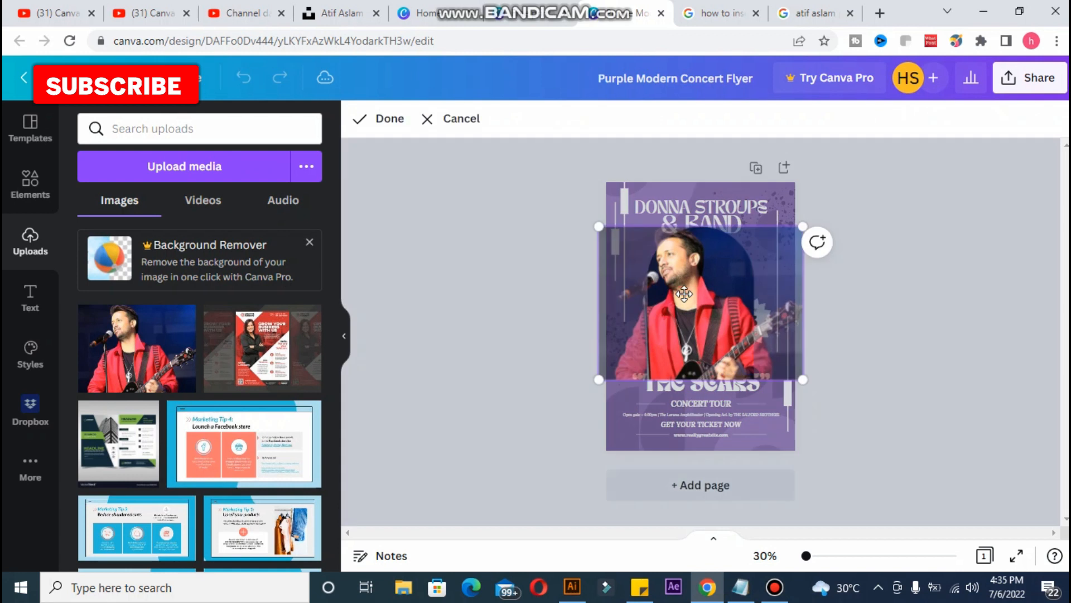
key("Right")
key("Right")
key("Right")
key("Right")
key("Right")
key("Right")
key("Right")
key("Right")
key("Right")
key("Right")
key("Right")
key("Right")
key("Right")
key("Right")
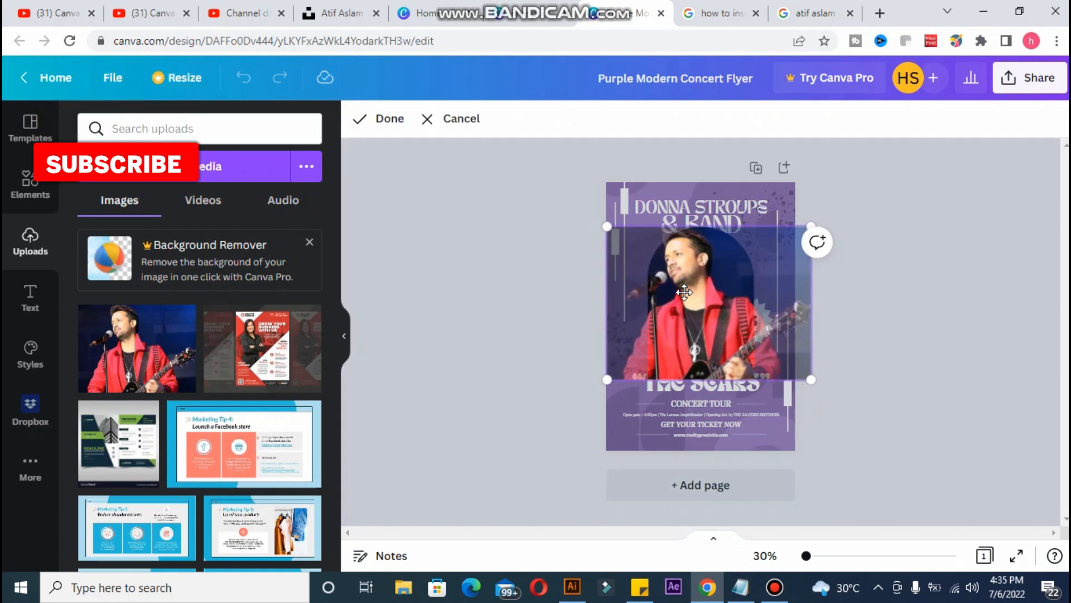
key("Right")
key("Right")
key("Right")
key("Right")
key("Right")
key("Right")
key("Right")
key("Right")
key("Right")
key("Right")
key("Right")
key("Right")
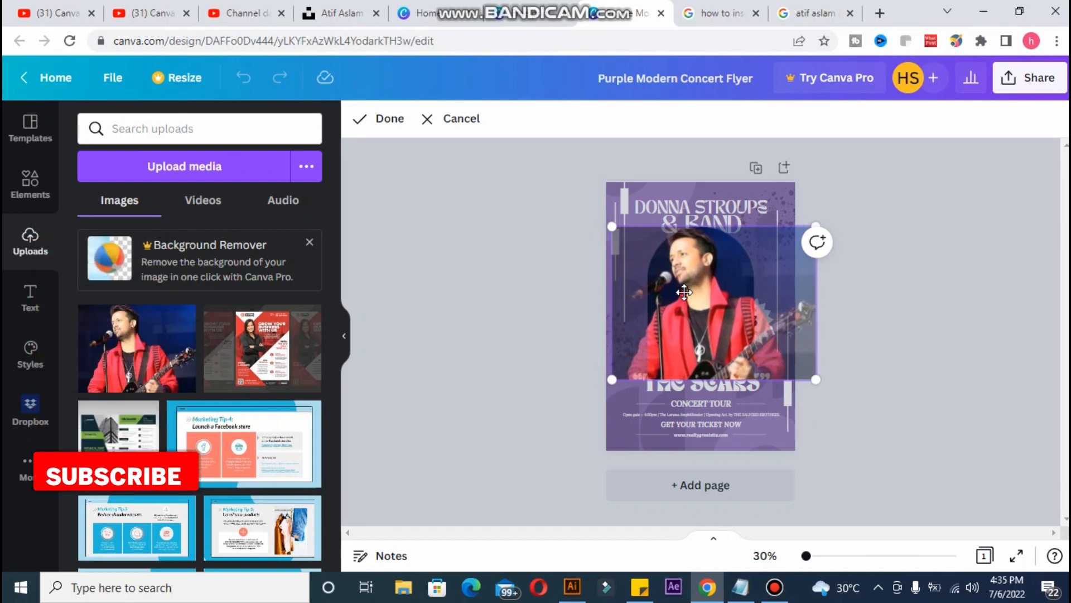
key("Right")
key("Right")
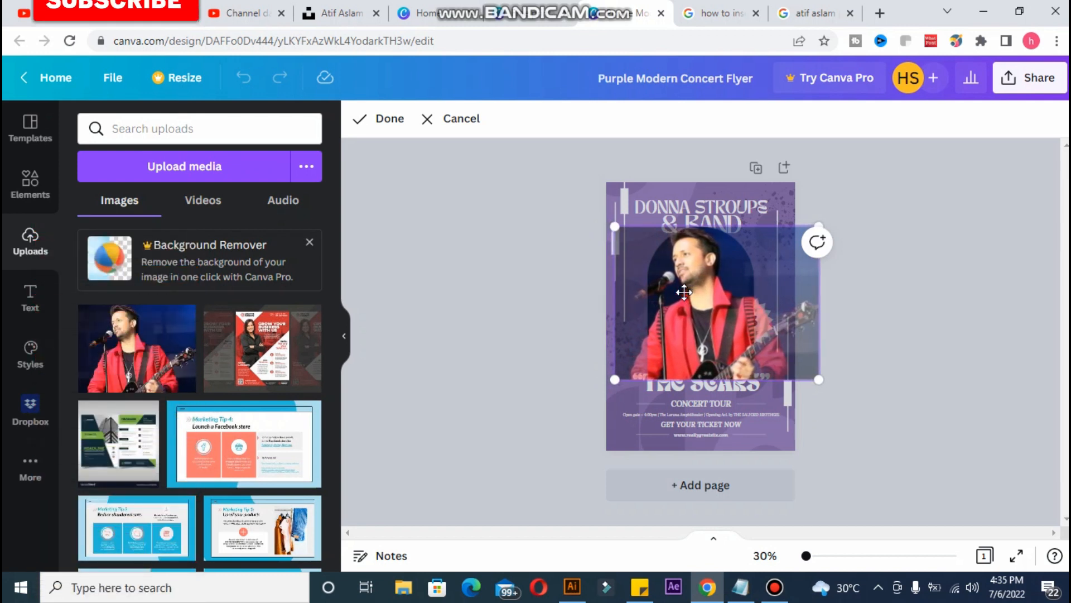
key("Right")
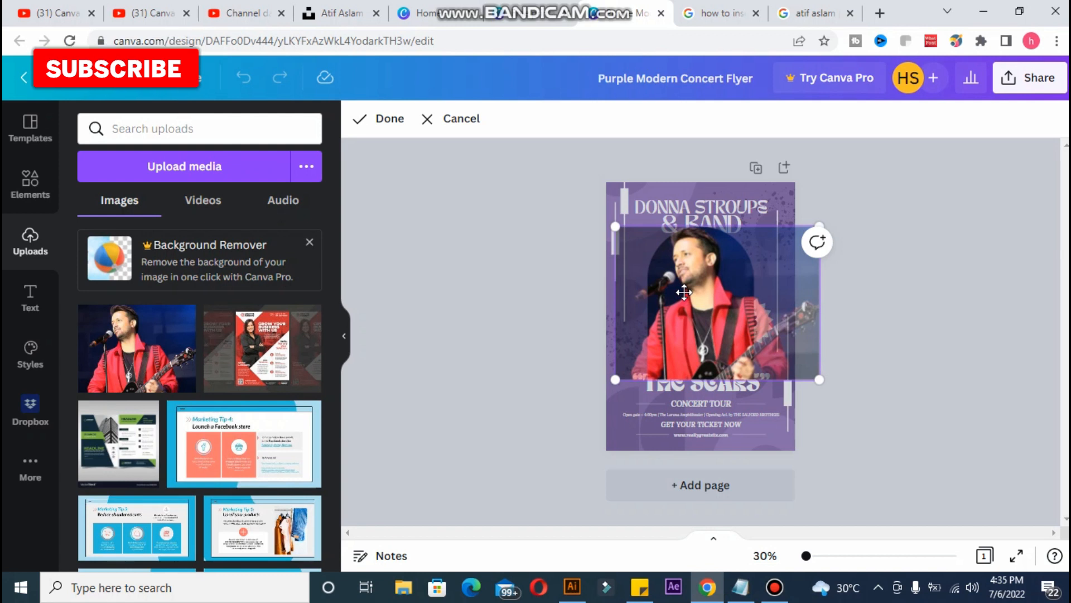
key("Right")
key("Right")
key("Right")
key("Right")
key("Right")
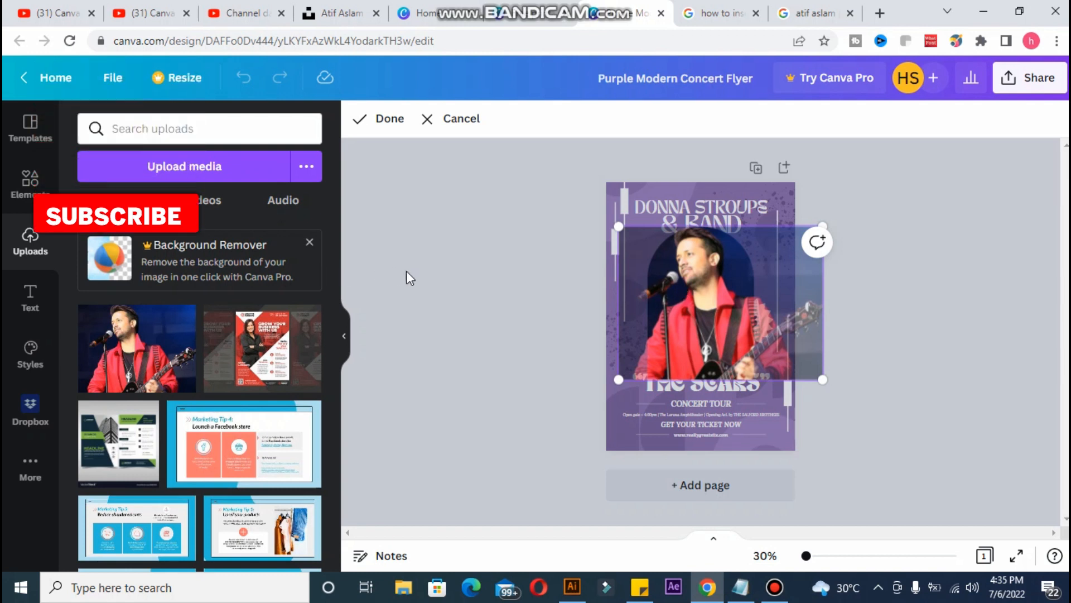
left_click(479, 284)
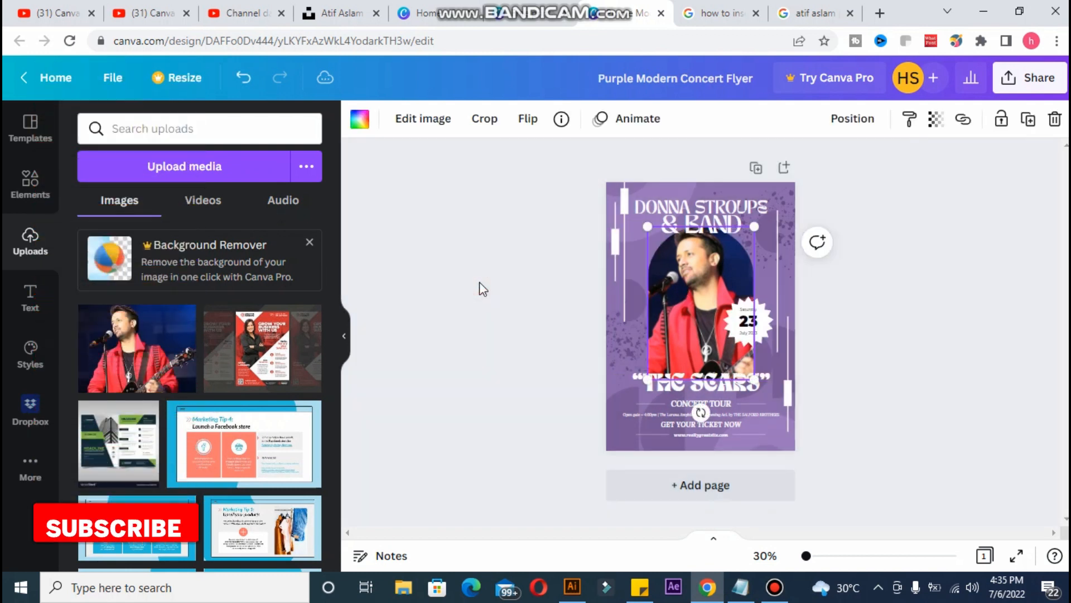
Readjust the crop by moving the singer photo slightly back to the left within the arched frame.
double_click(672, 330)
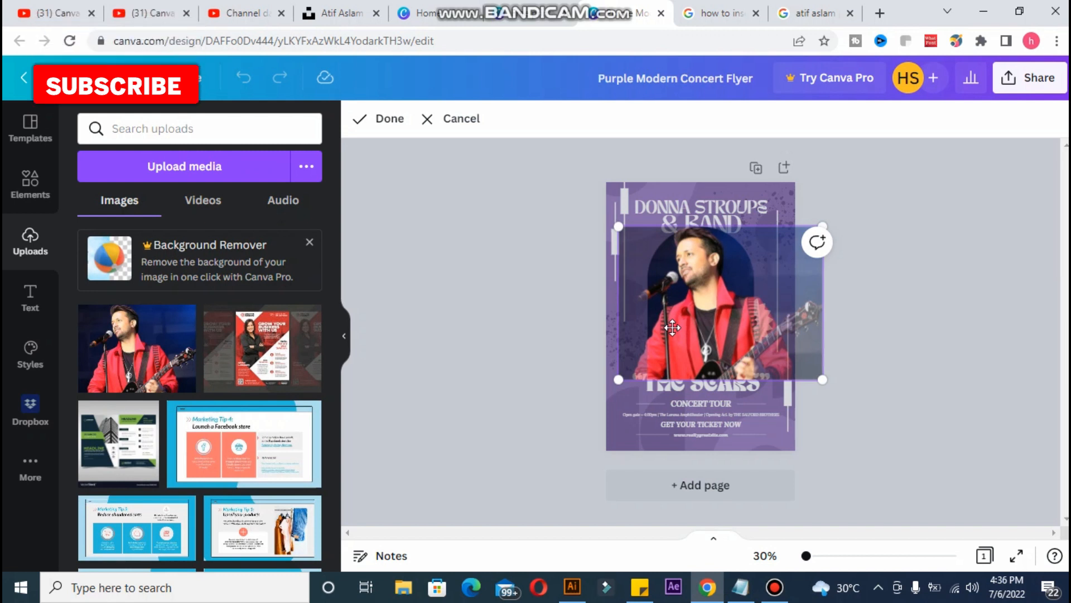
key("Left")
key("Left")
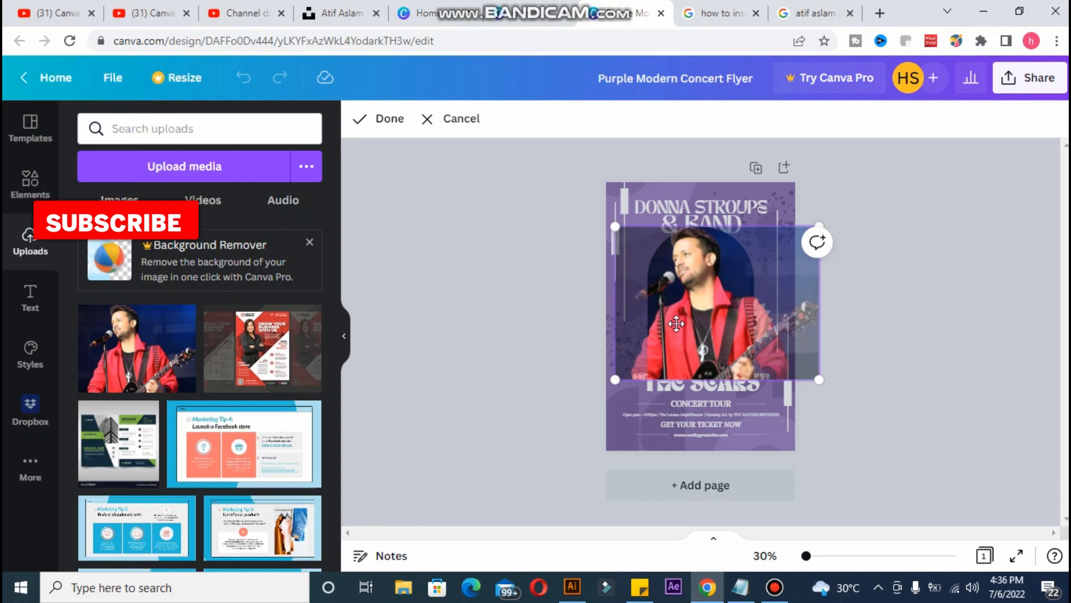
left_click_drag(818, 378, 810, 381)
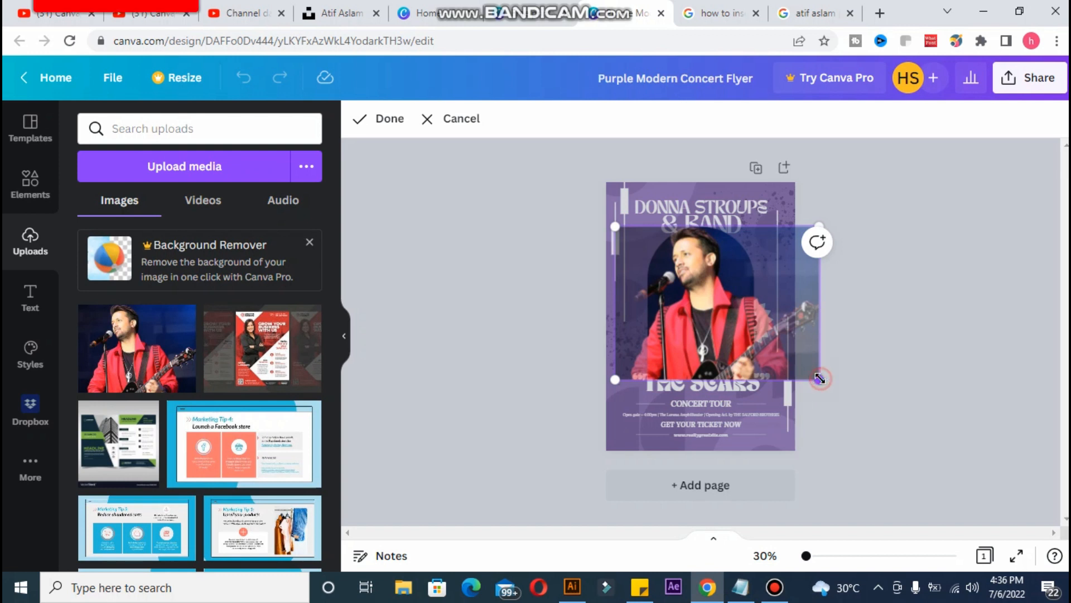
mouse_move(801, 369)
left_mouse_down()
mouse_move(784, 355)
mouse_move(792, 361)
left_mouse_up()
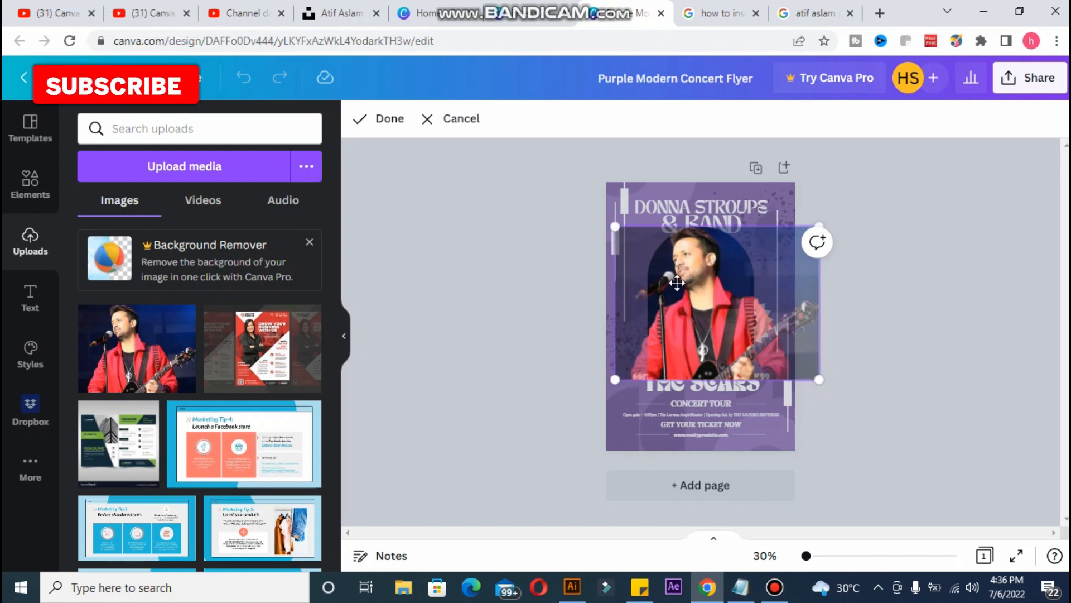
left_click(570, 280)
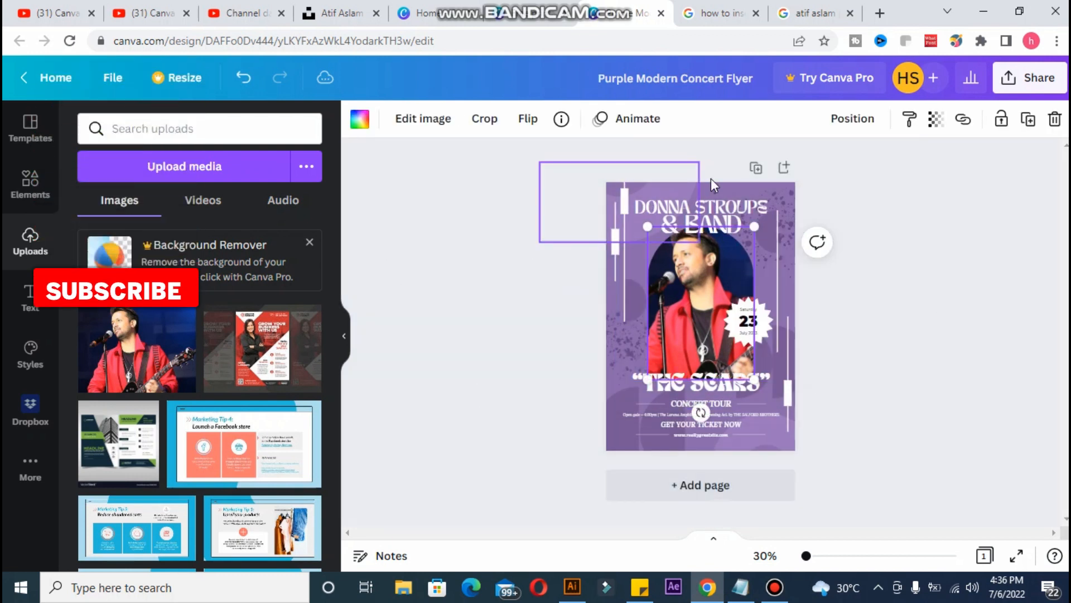
Change the flyer's background from purple to the near-black document color.
left_click(794, 450)
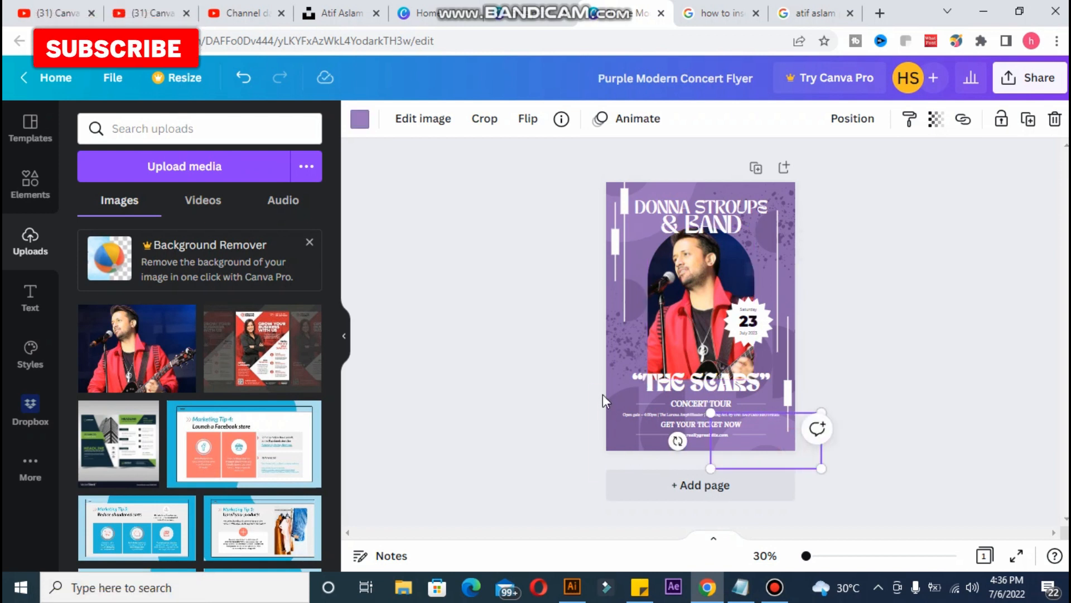
left_click(611, 380)
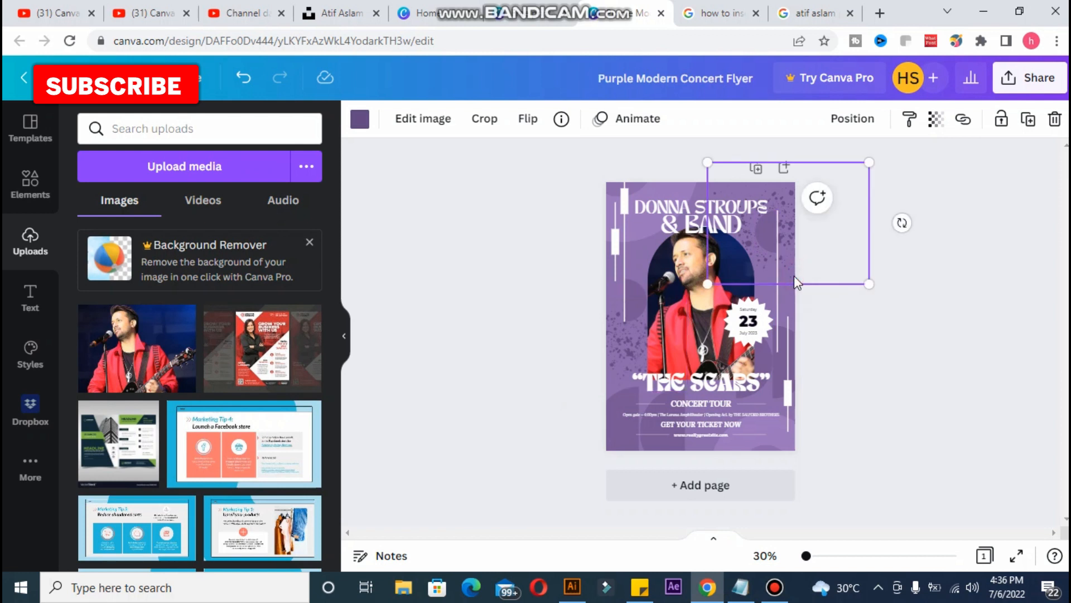
left_click(779, 300)
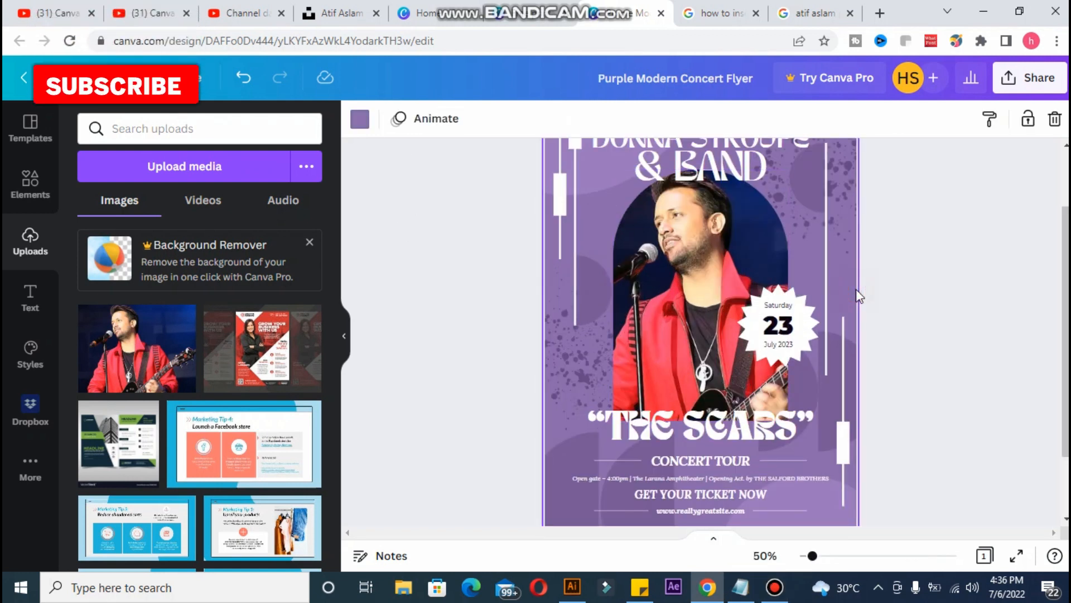
left_click(364, 127)
left_click(144, 203)
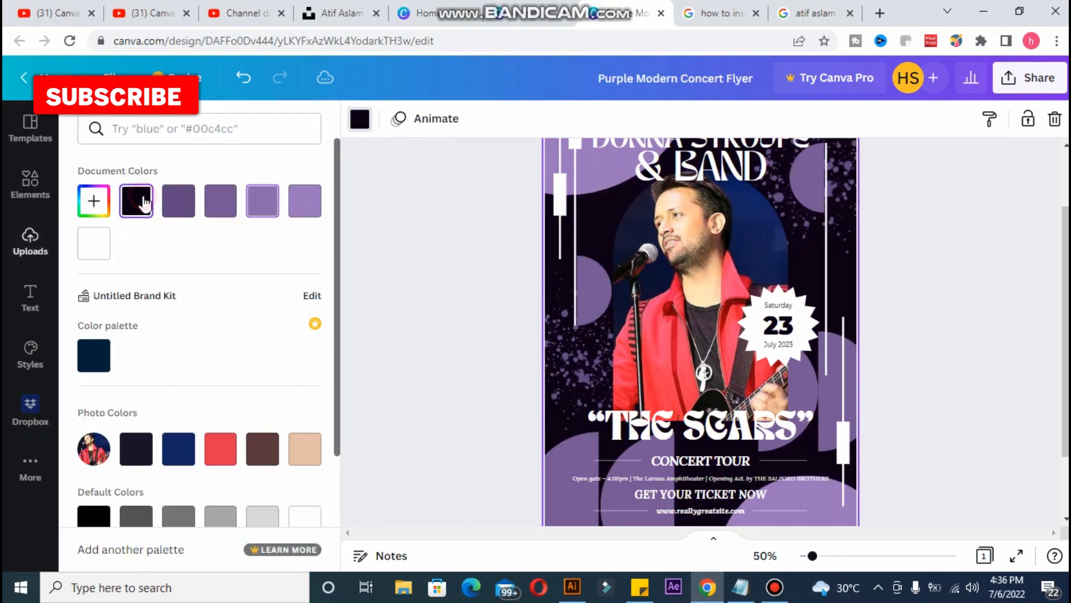
left_click(473, 257)
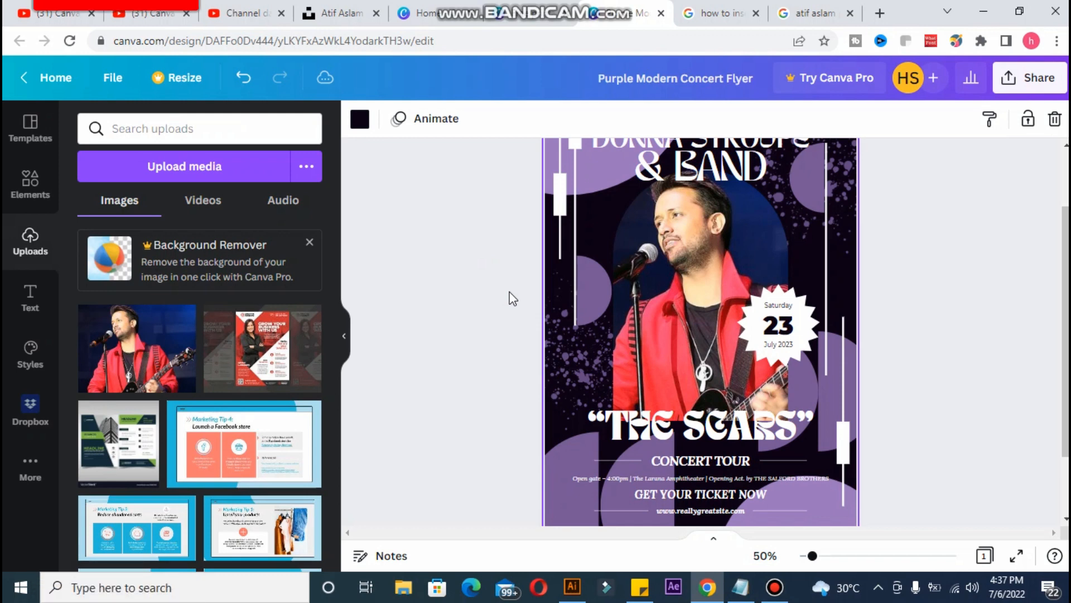
scroll(512, 299, "down", 3)
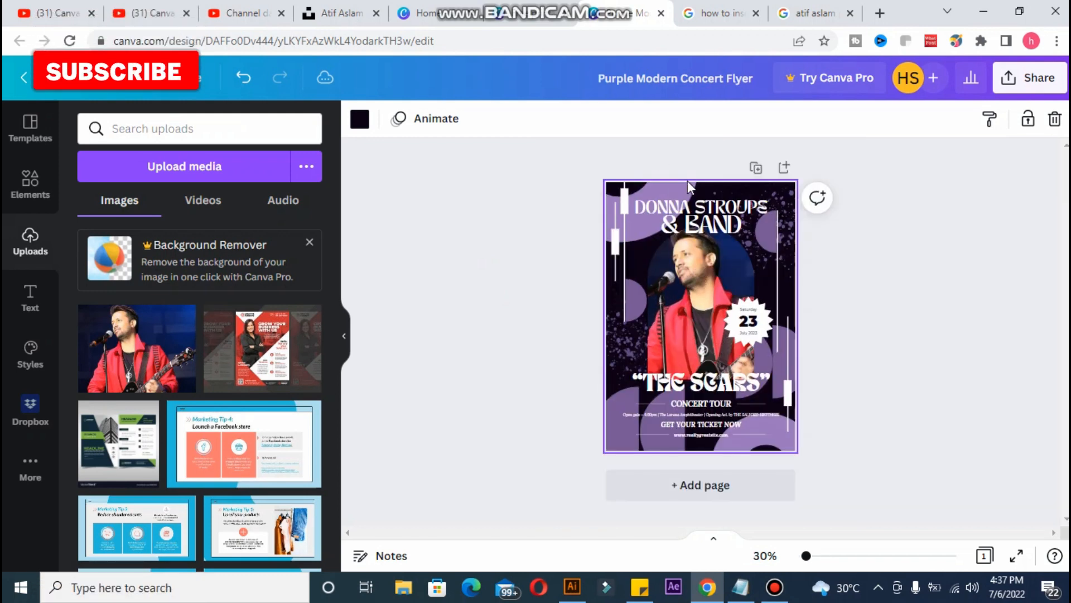
Recolor the purple circle behind the flyer's title at the upper left to bright red from the default colors.
left_click(694, 195)
left_click(352, 119)
left_click(352, 119)
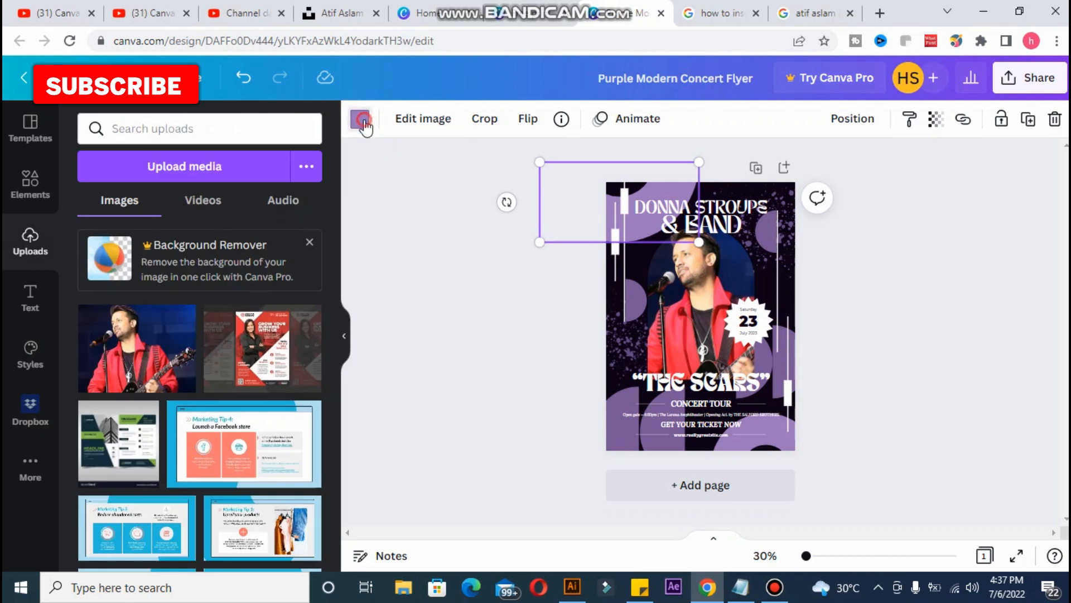
left_click(362, 120)
left_click(220, 405)
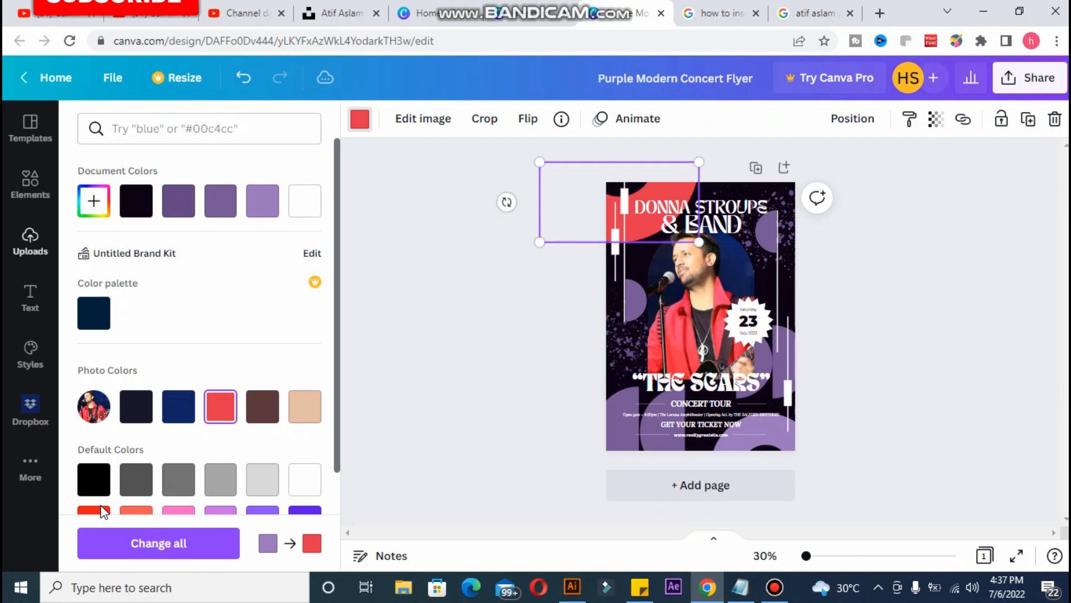
left_click(137, 490)
left_click(182, 487)
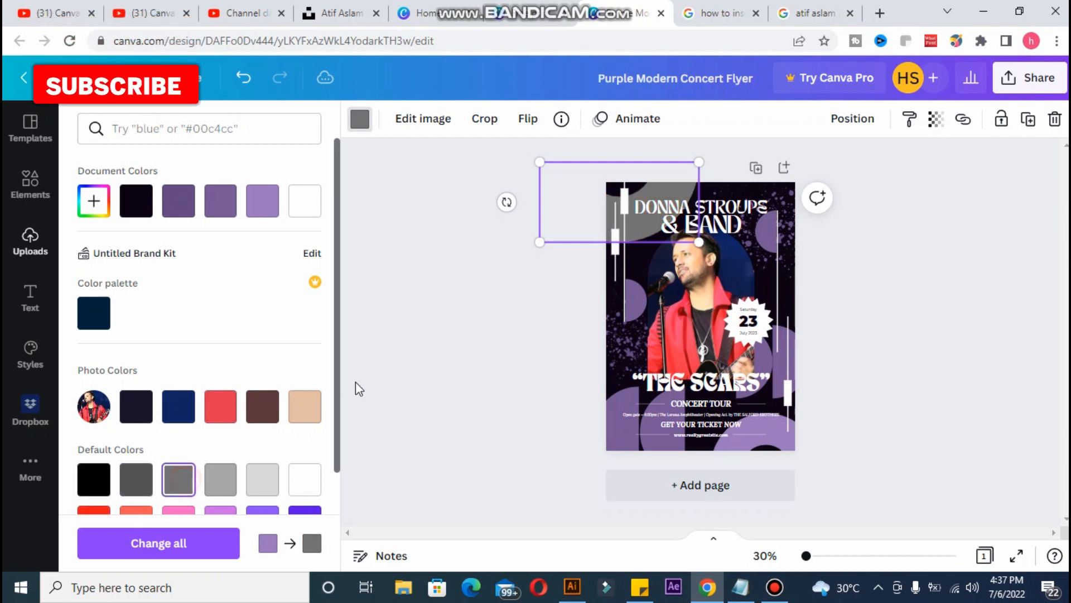
left_click_drag(337, 326, 353, 461)
left_click(92, 393)
left_click(521, 361)
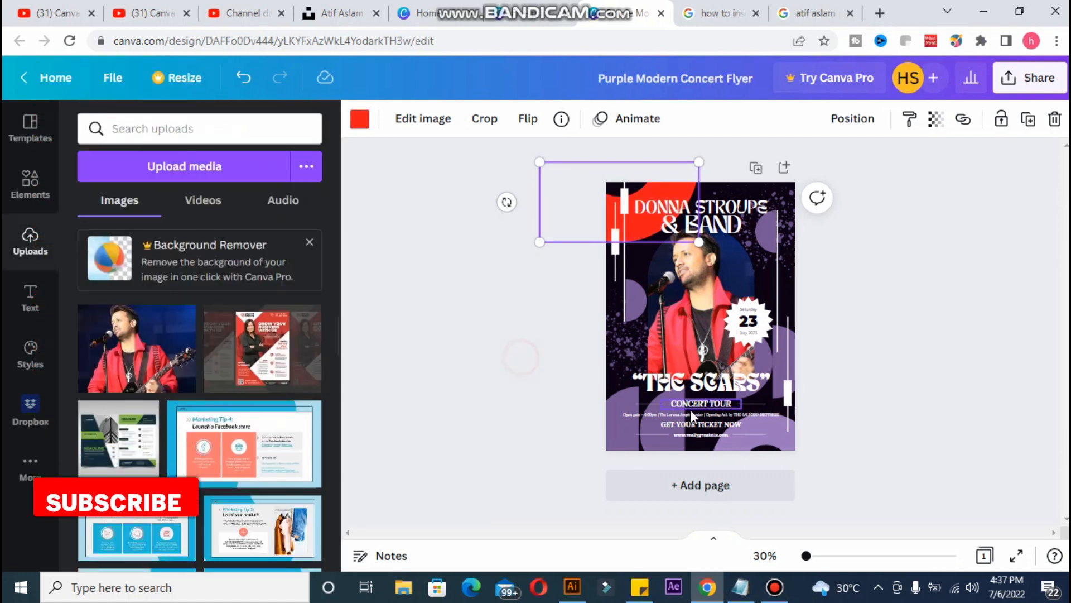
Recolor the purple shapes in the flyer's bottom-left and bottom-right corners with the red document color.
left_click(631, 433)
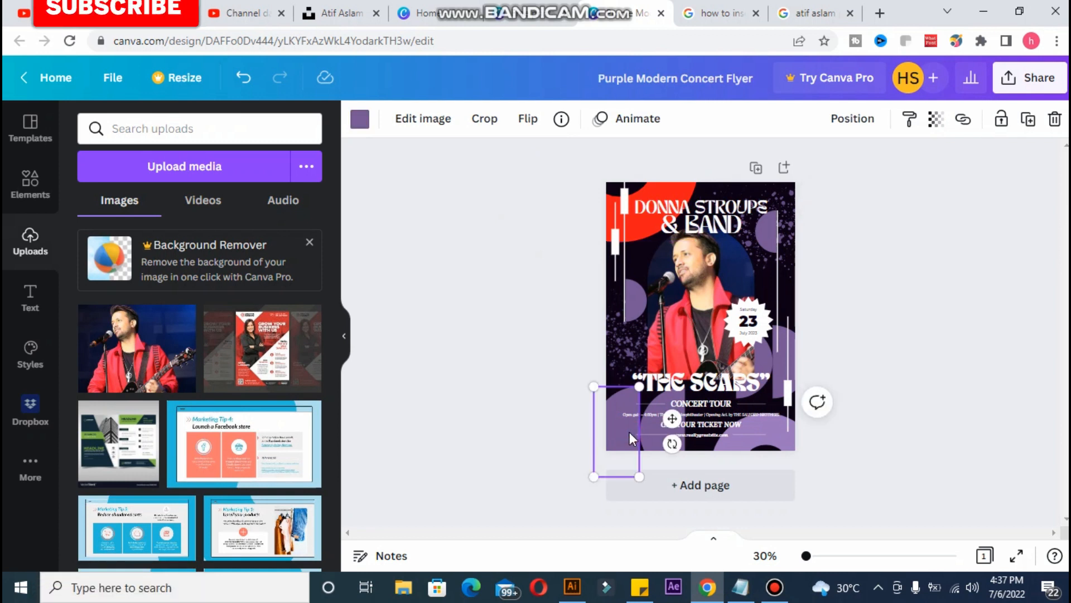
left_click(360, 119)
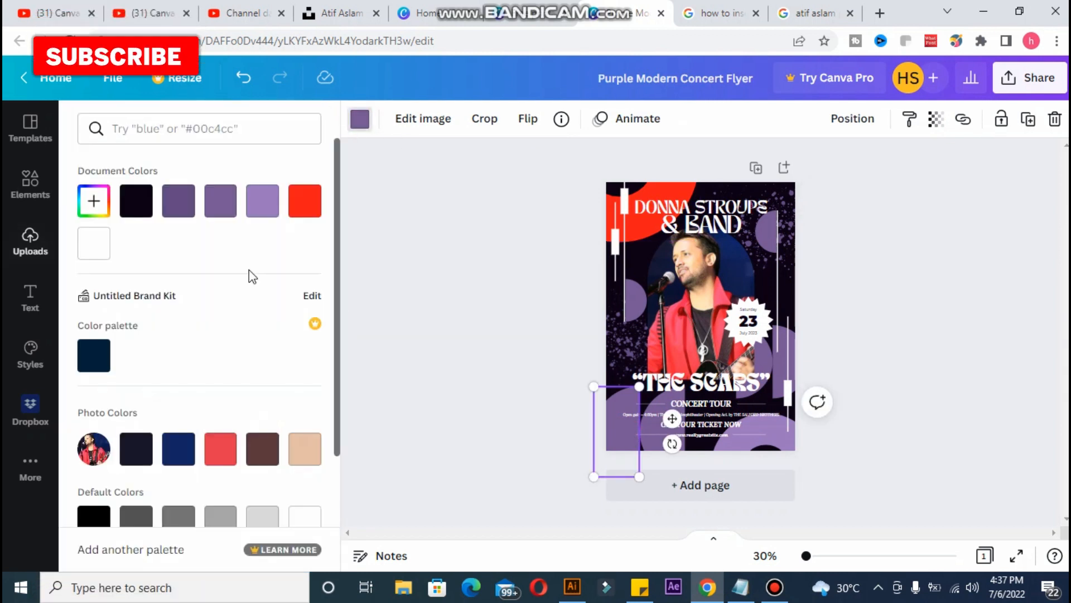
left_click(297, 205)
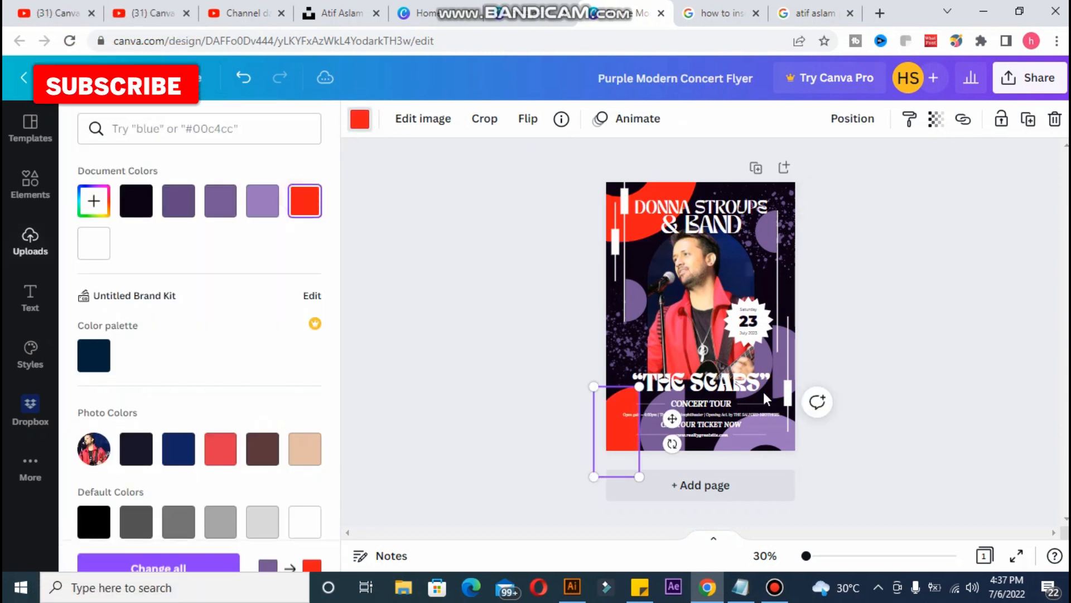
left_click(785, 450)
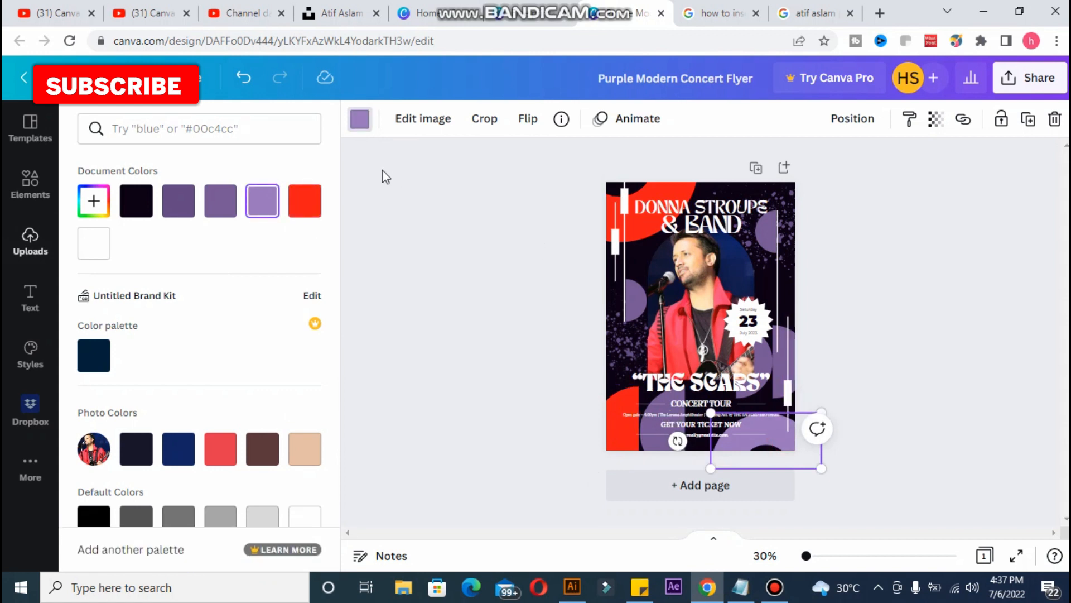
left_click(304, 208)
Apply the document red to the half circles near the upper-right edge, beside the microphone, and below the date badge.
left_click(773, 243)
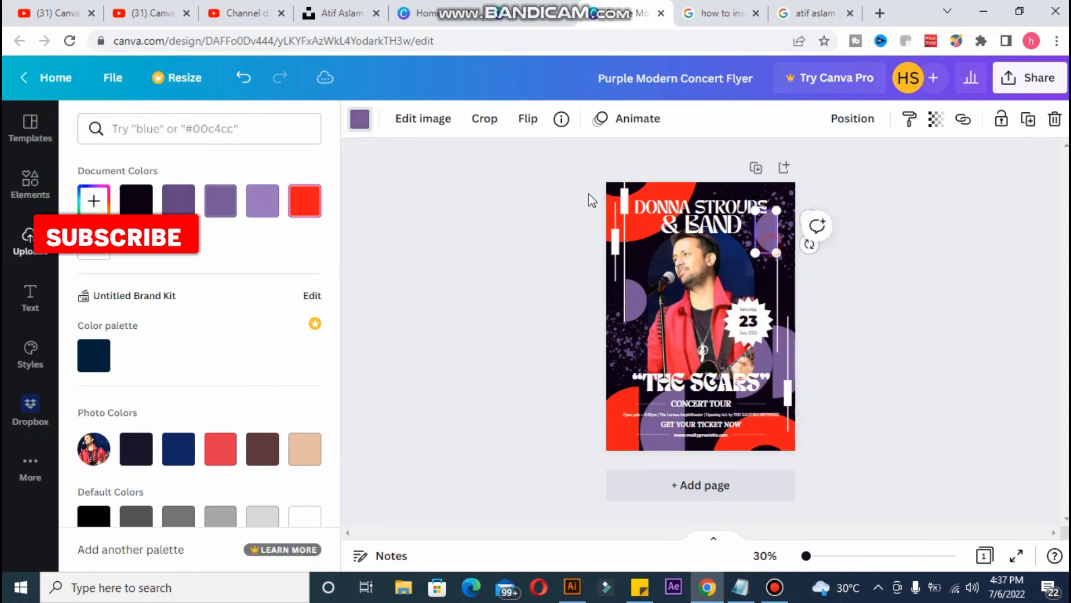
left_click(299, 207)
left_click(633, 300)
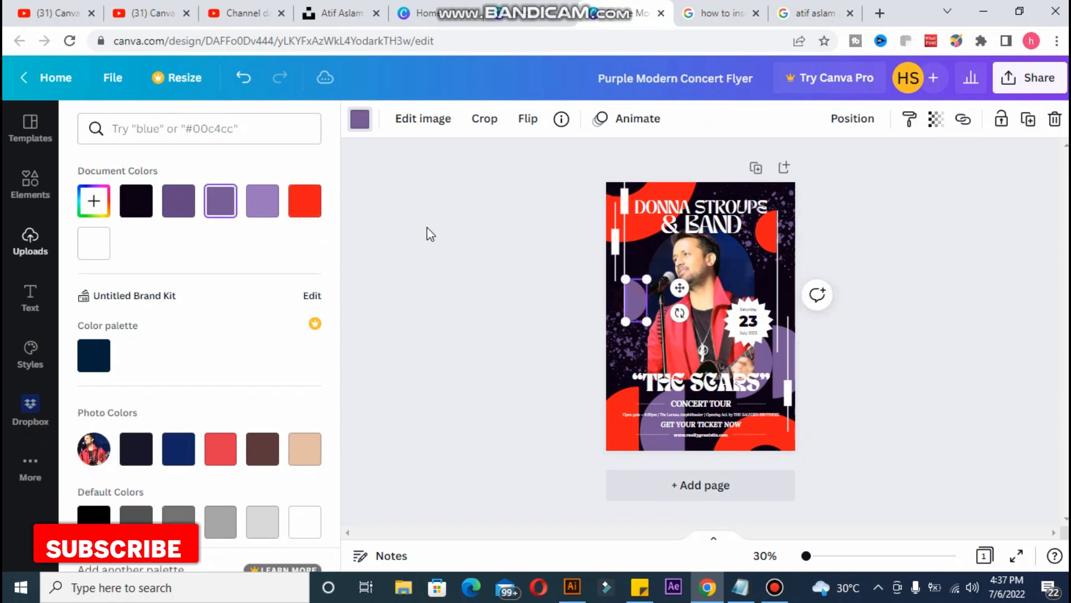
left_click(313, 212)
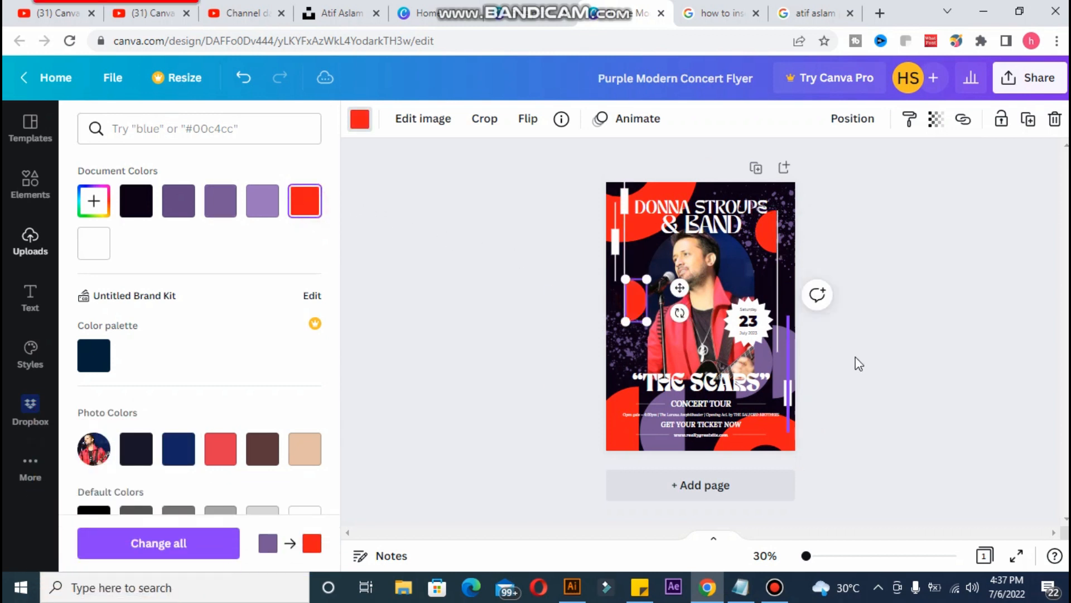
left_click(772, 357)
left_click(305, 200)
left_click(787, 351)
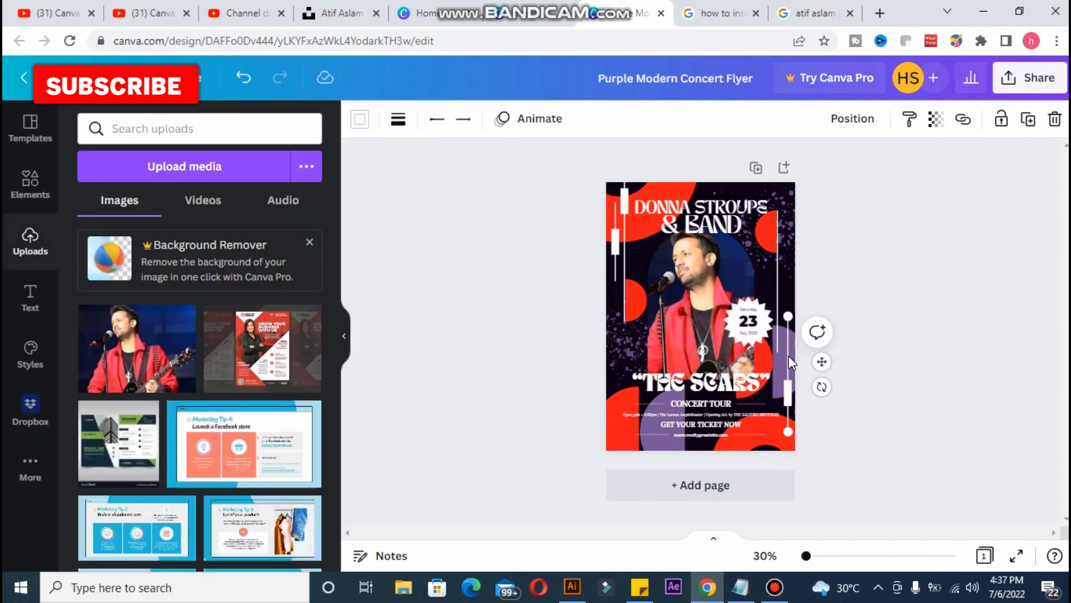
left_click(778, 377)
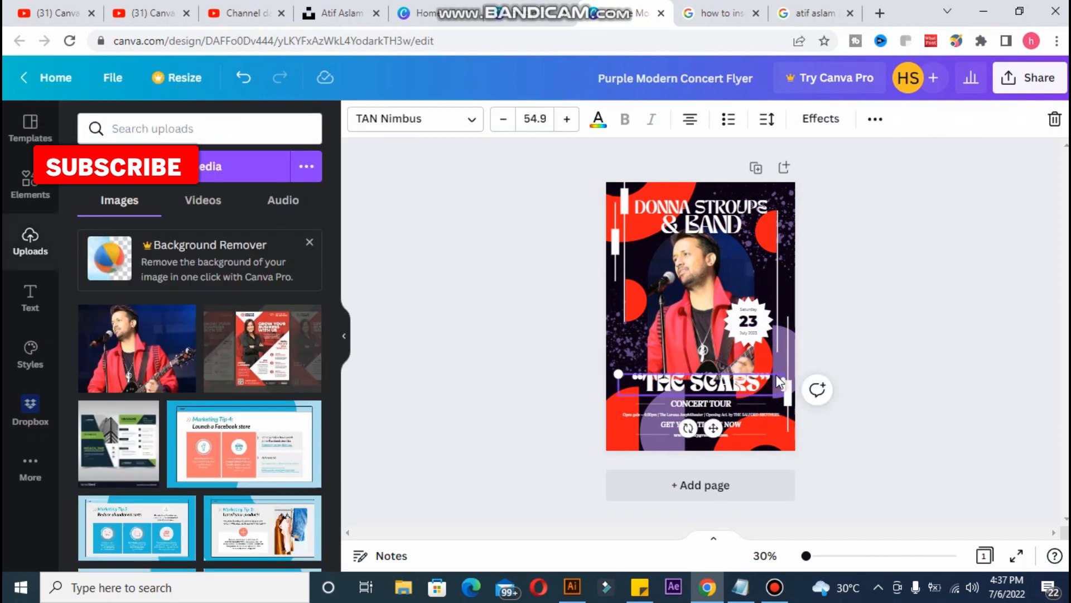
left_click(785, 335)
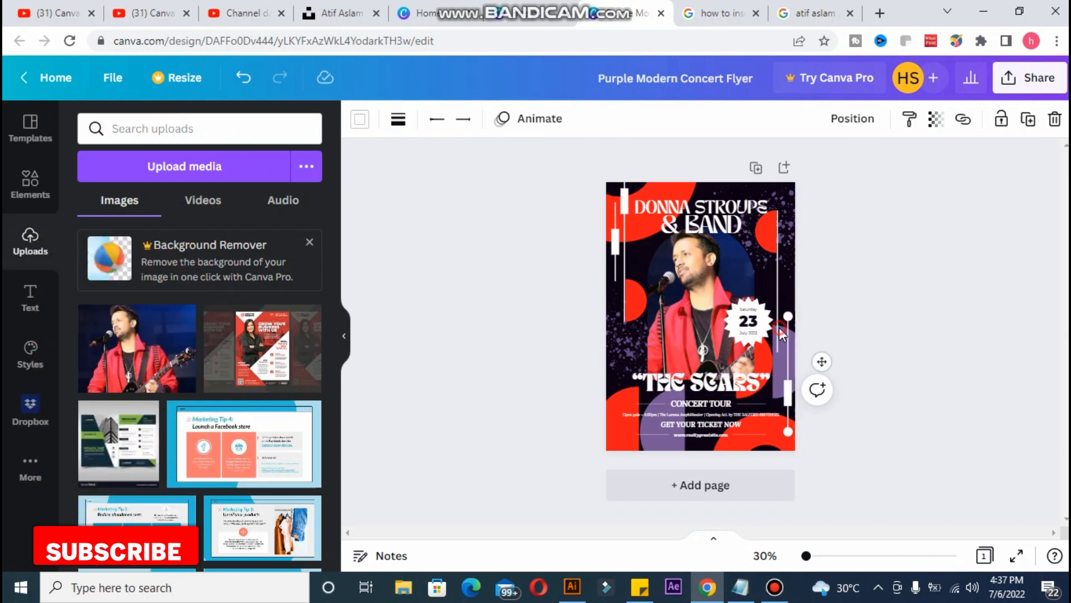
left_click(735, 252)
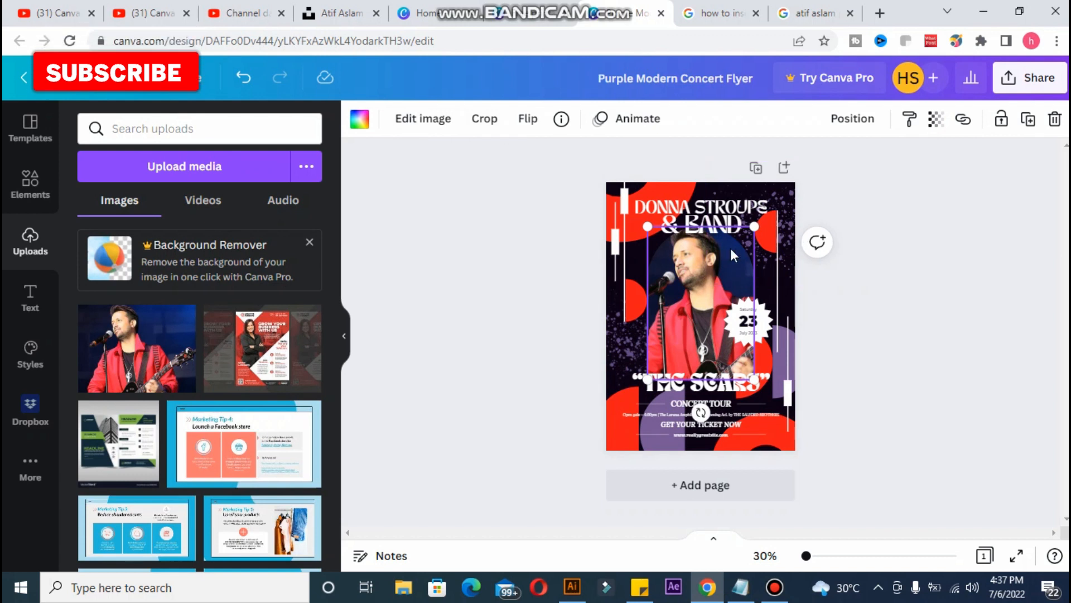
double_click(735, 248)
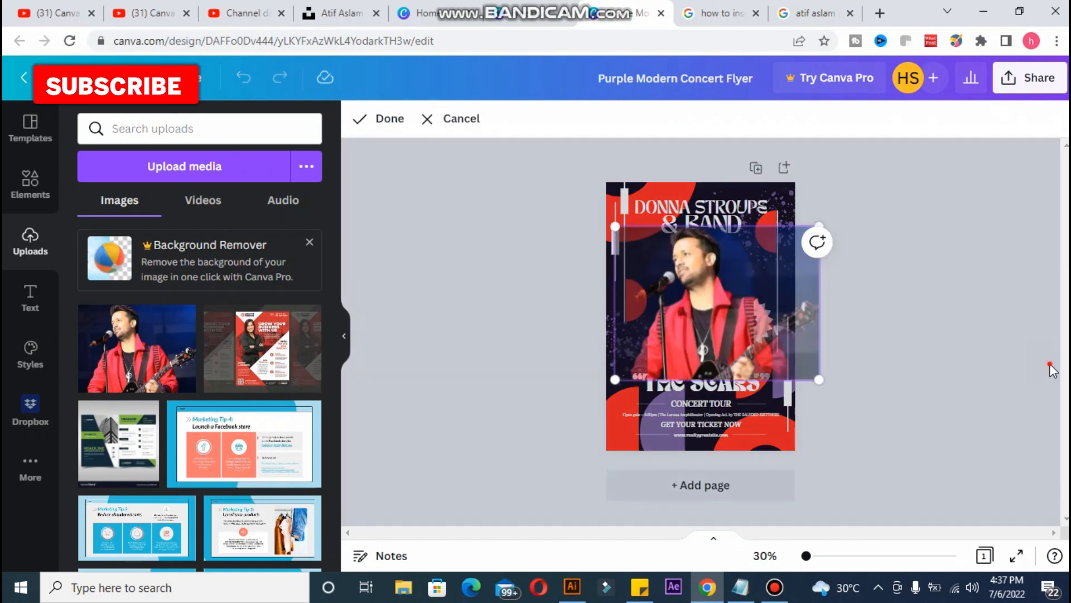
left_click(1053, 370)
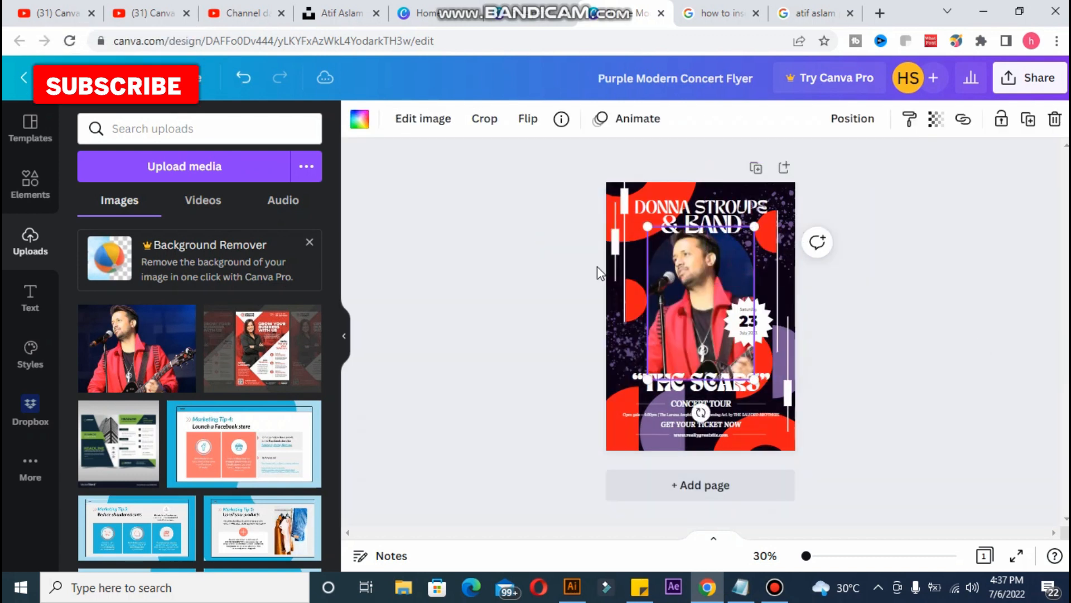
Try the red document color on the arched photo frame and undo it.
left_click(360, 118)
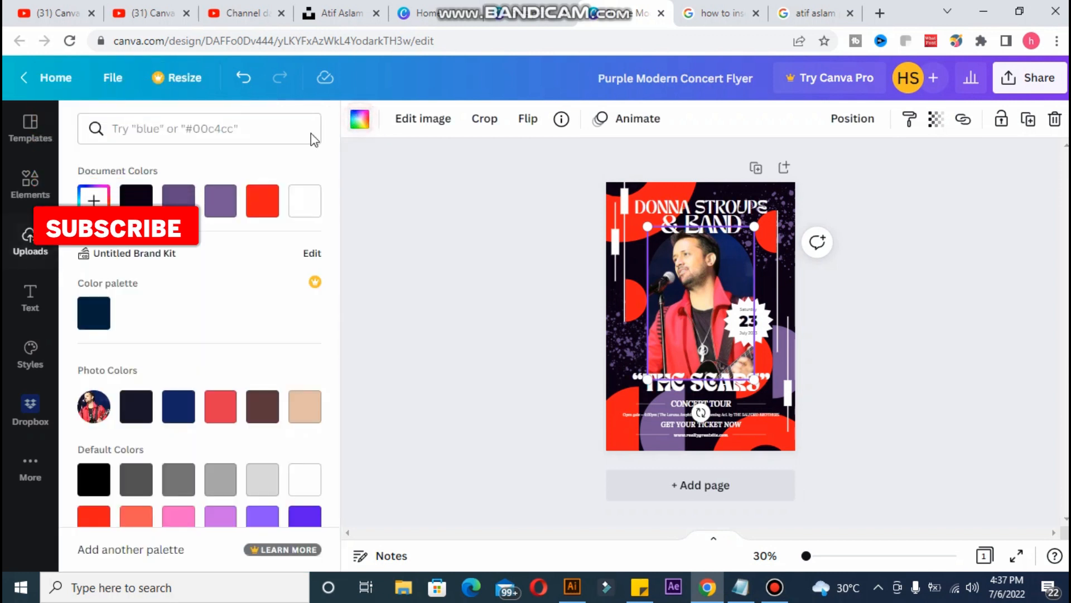
left_click(262, 206)
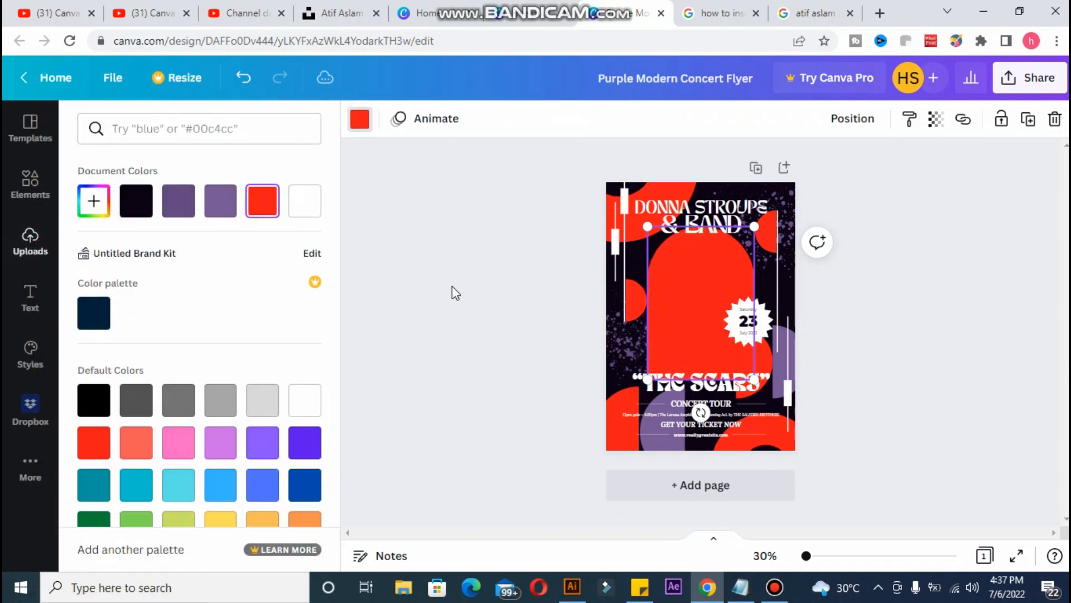
key("ctrl+z")
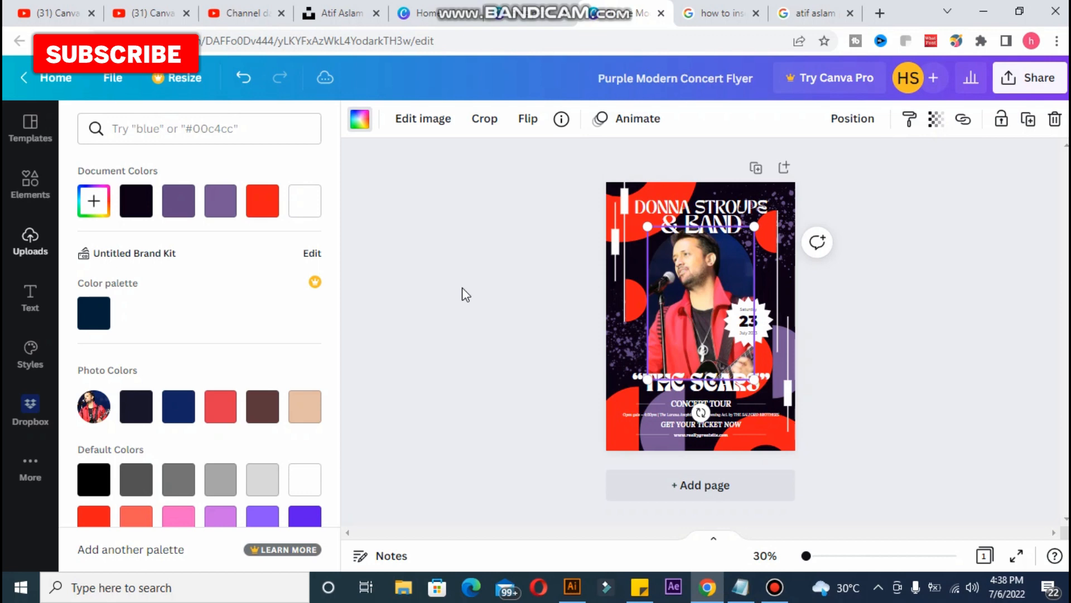
Recolor the remaining purple half circle on the flyer's lower-right edge with the red document color.
key("ctrl+plus")
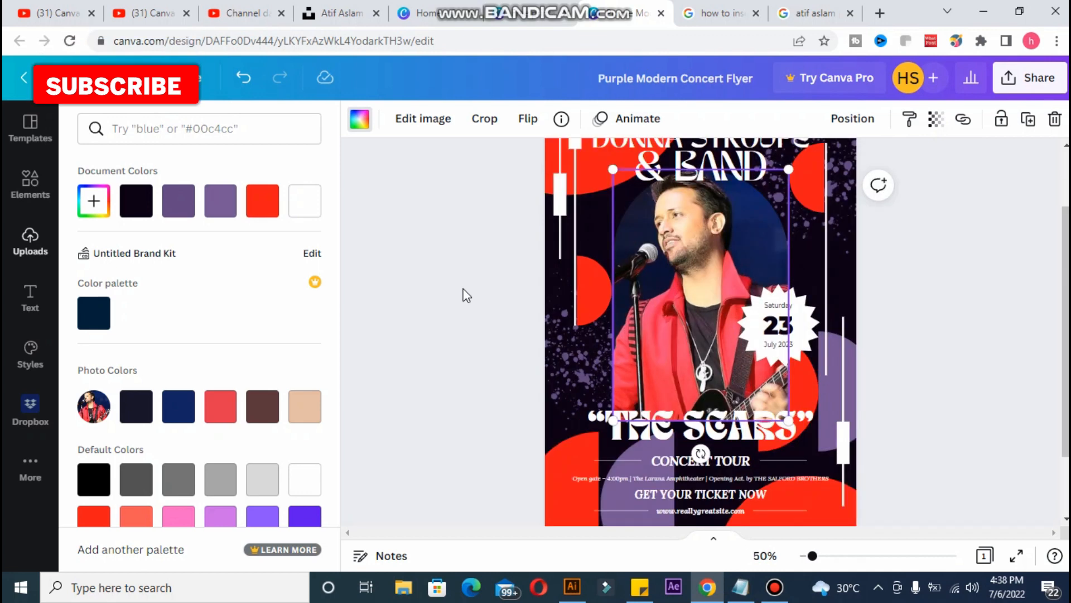
left_click(932, 365)
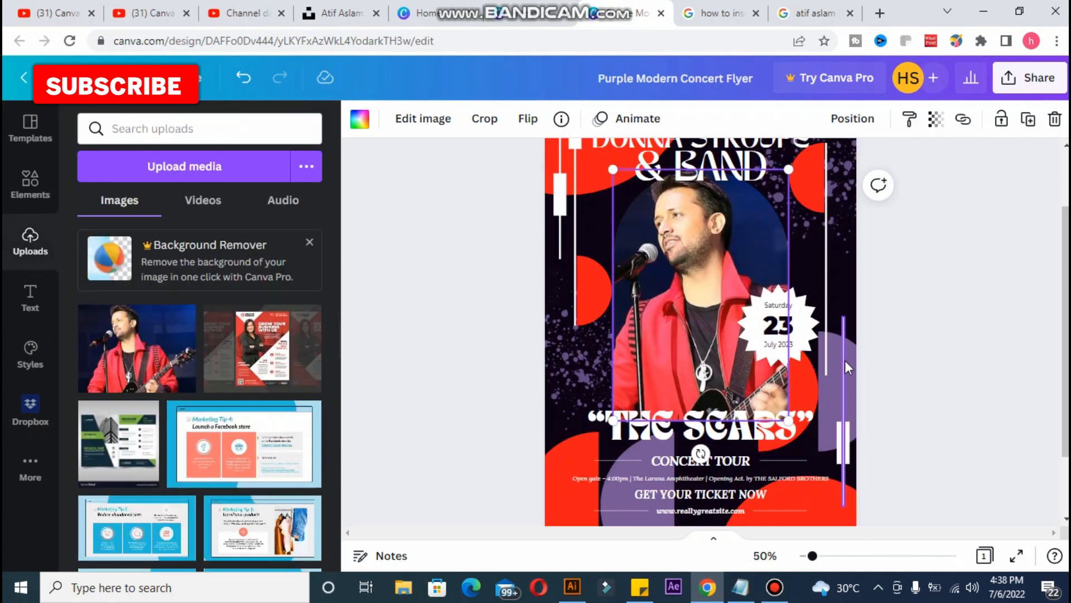
left_click(836, 338)
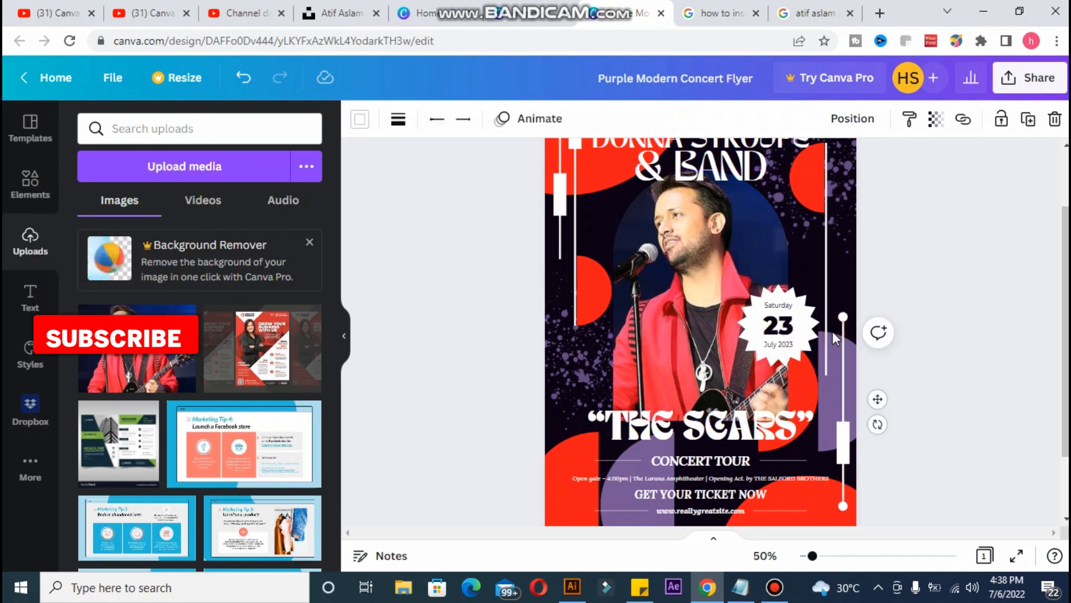
left_click(821, 402)
left_click(361, 124)
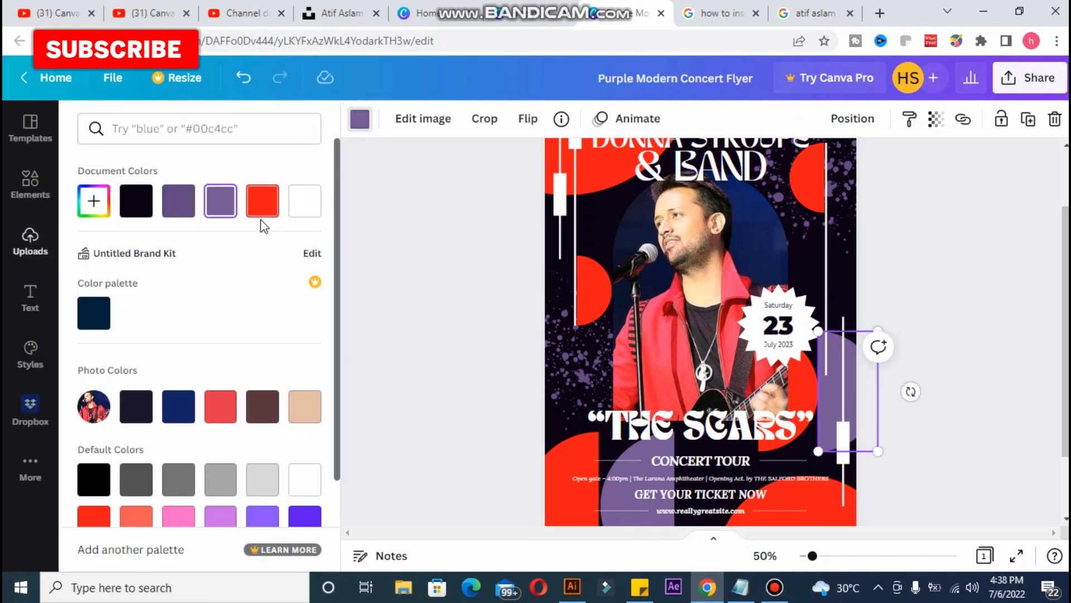
left_click(263, 201)
left_click(396, 218)
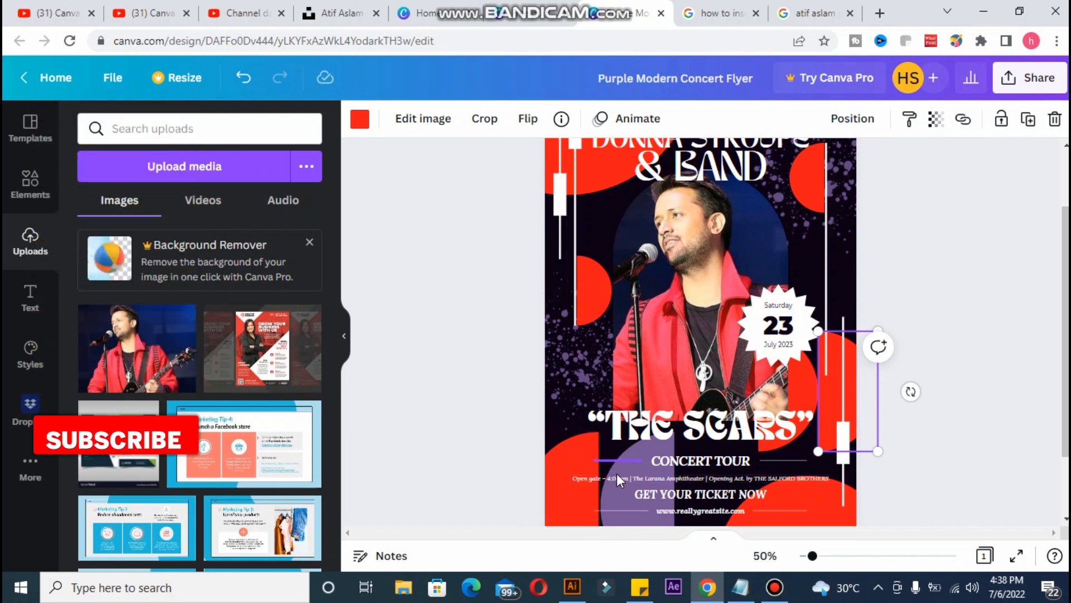
Recolor the purple half circle behind the ticket text at the bottom with the red document color.
left_click(624, 490)
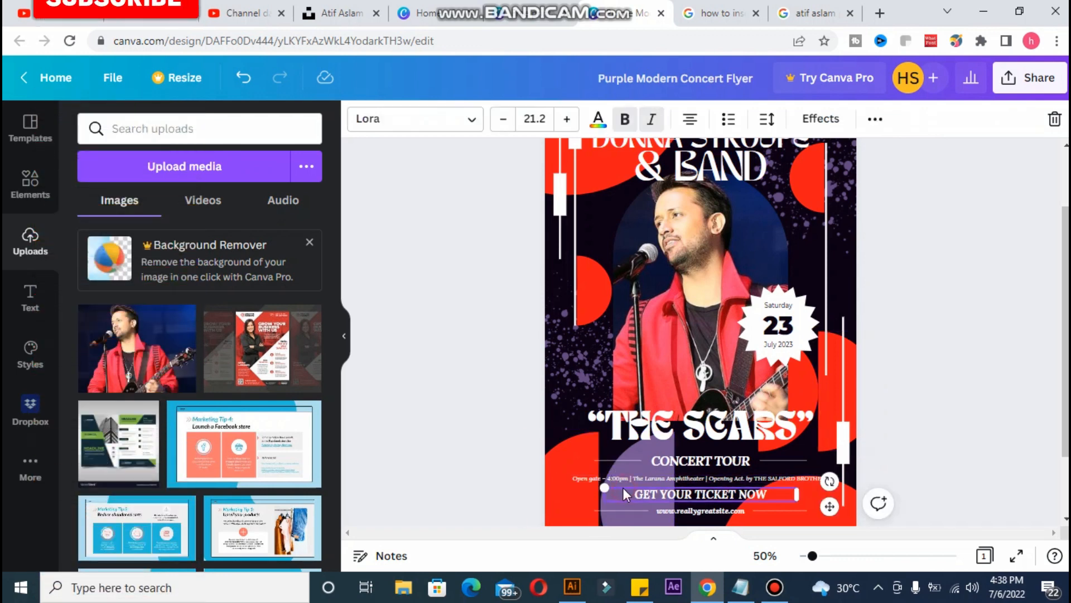
left_click(675, 523)
left_click(362, 119)
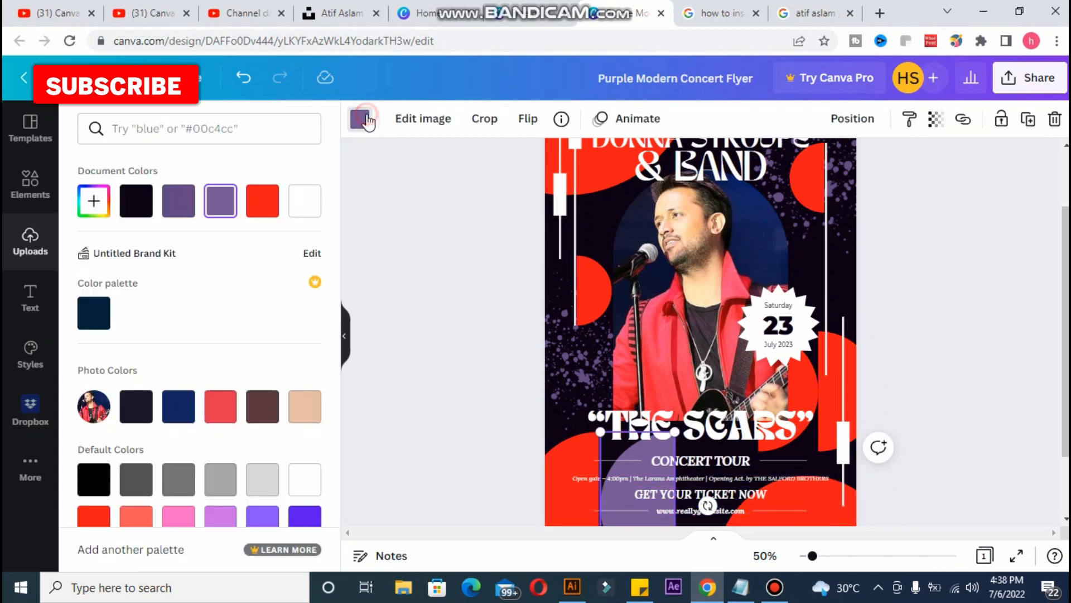
left_click(263, 201)
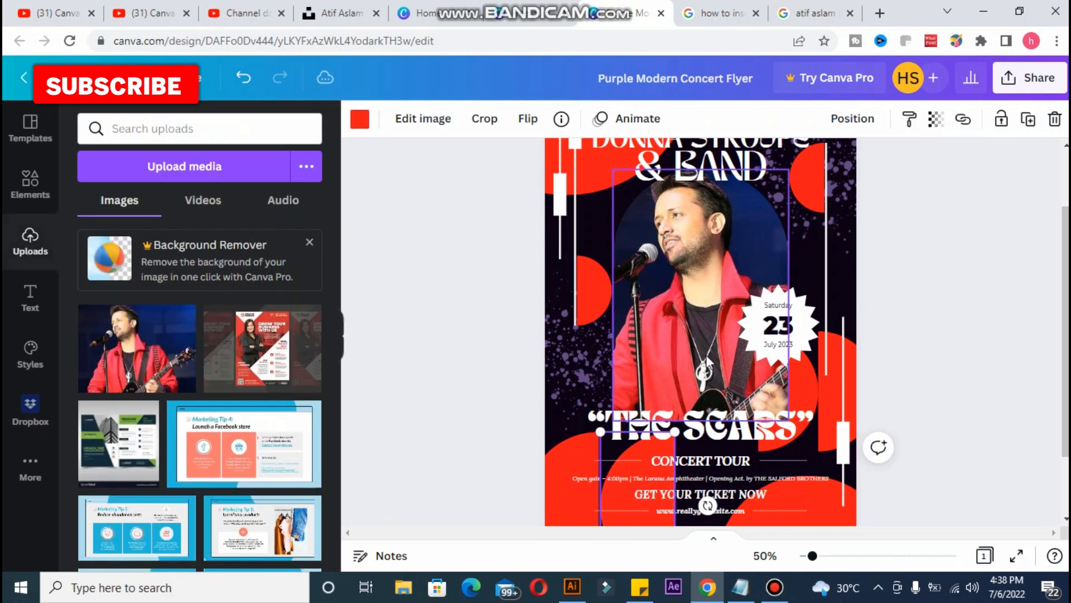
Try moving the arched singer photo slightly down the page and undo the move.
left_click(772, 213)
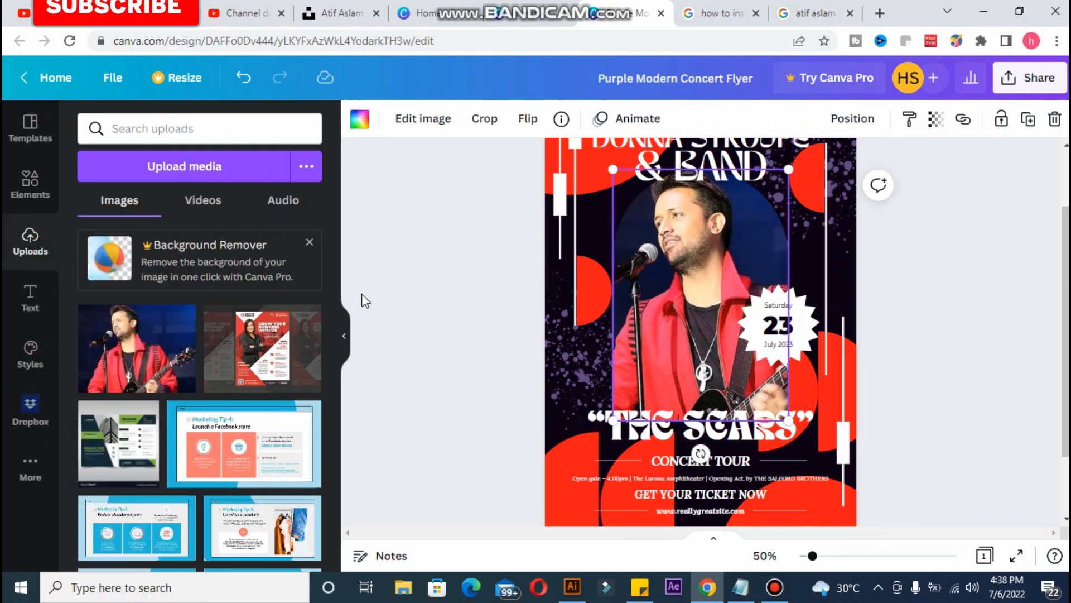
left_click(460, 295)
left_click_drag(630, 226, 636, 263)
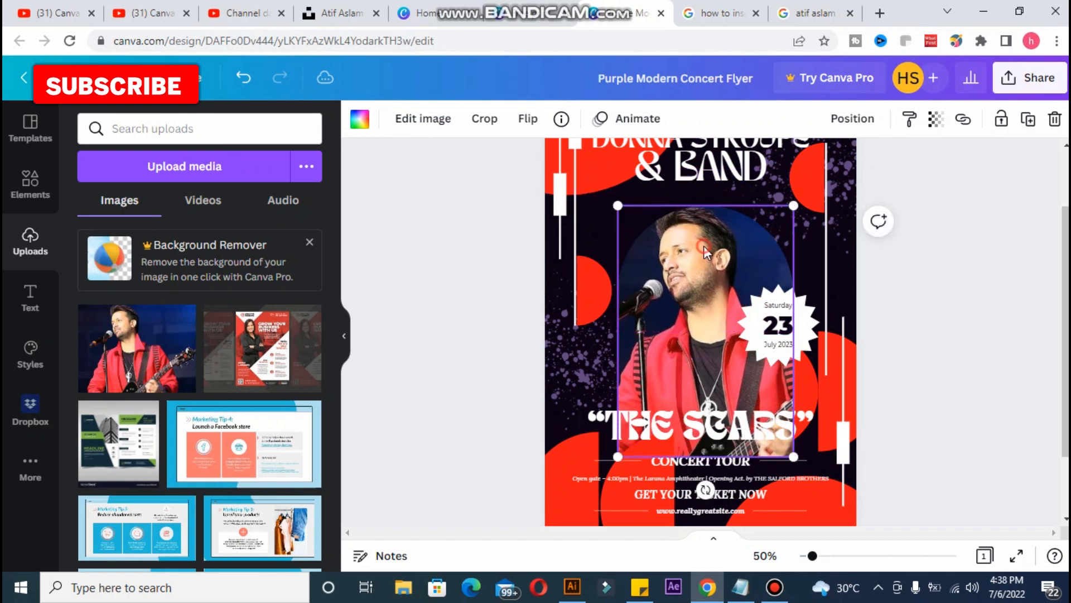
key("ctrl+z")
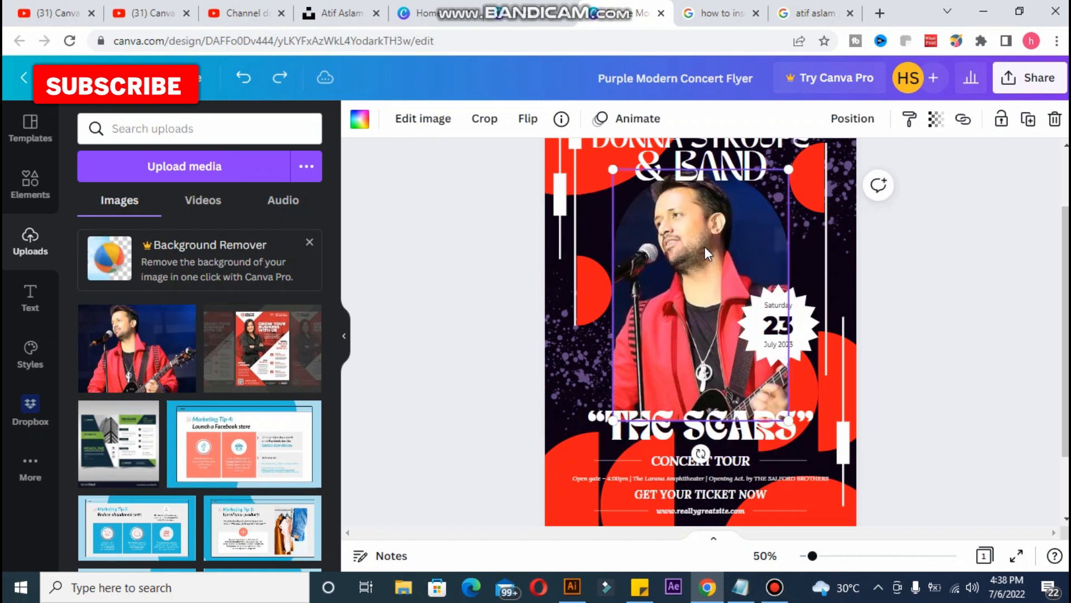
Reposition the singer photo horizontally inside its arched frame and apply the crop.
double_click(705, 246)
left_click_drag(770, 213, 813, 311)
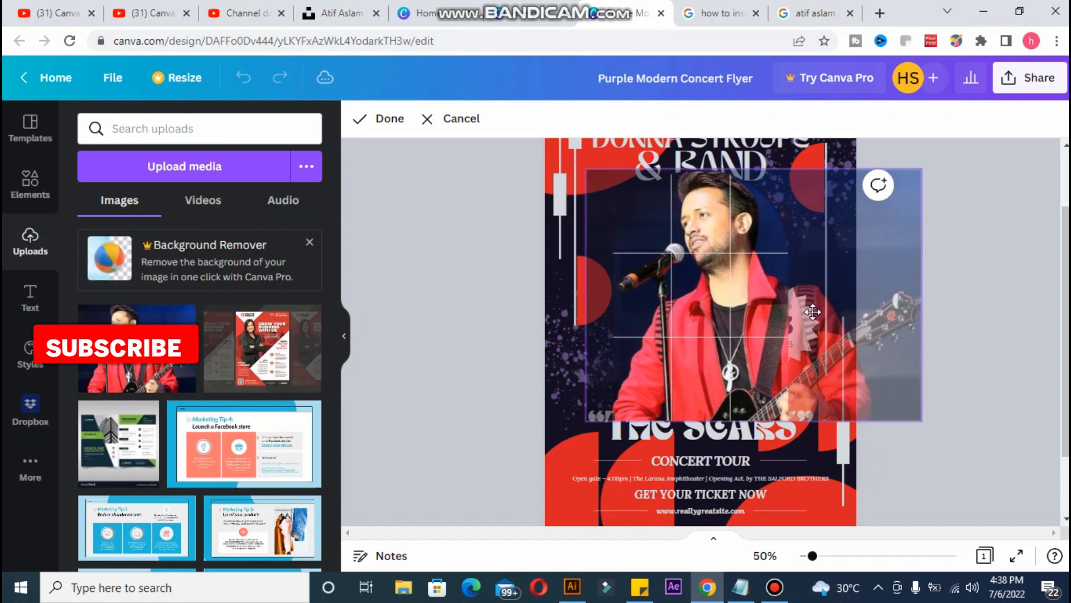
left_click_drag(798, 234, 772, 221)
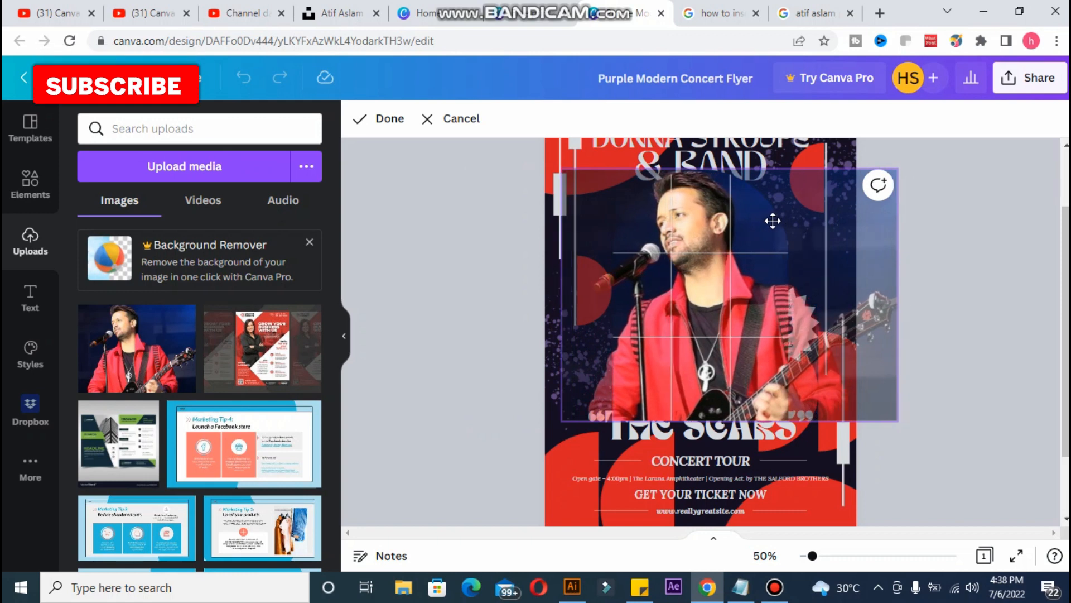
left_click(917, 348)
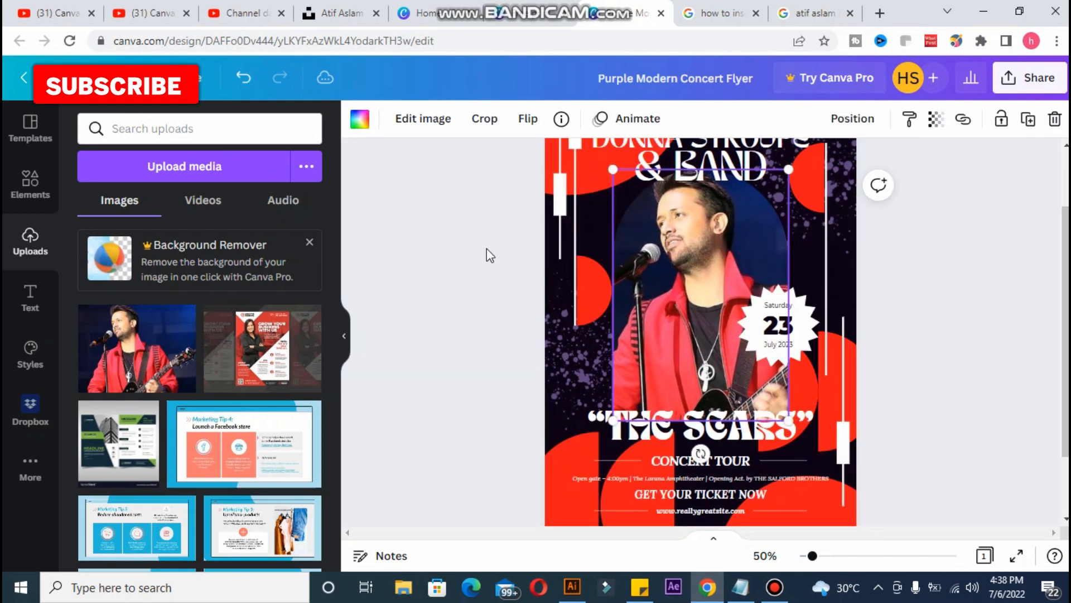
Try the near-black document color and a yellow default color on the thick white bar at the flyer's upper-left edge.
left_click(563, 212)
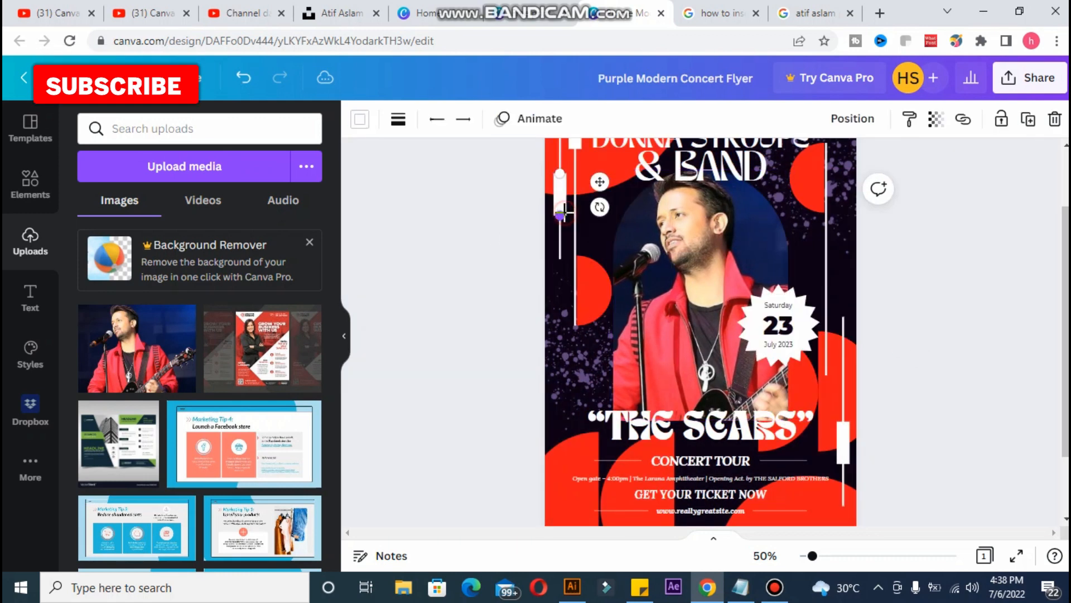
left_click(360, 119)
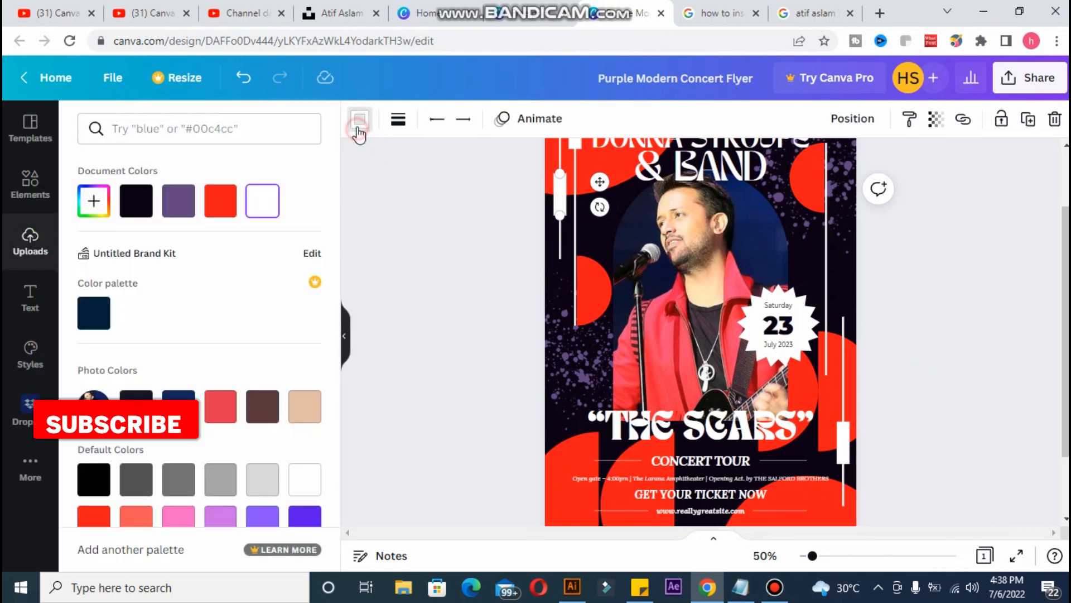
left_click(144, 215)
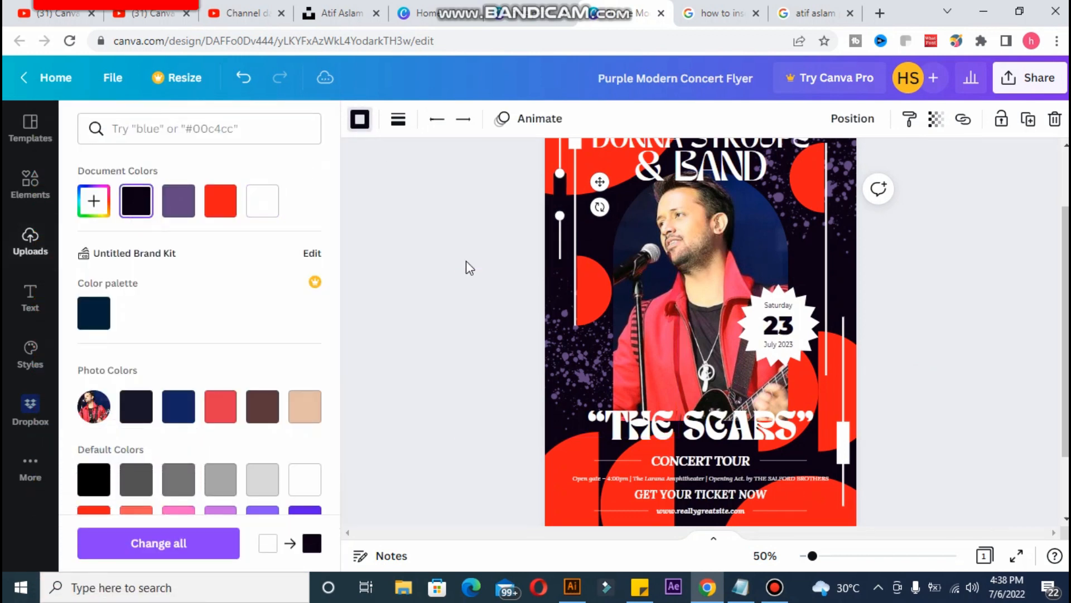
left_click(359, 124)
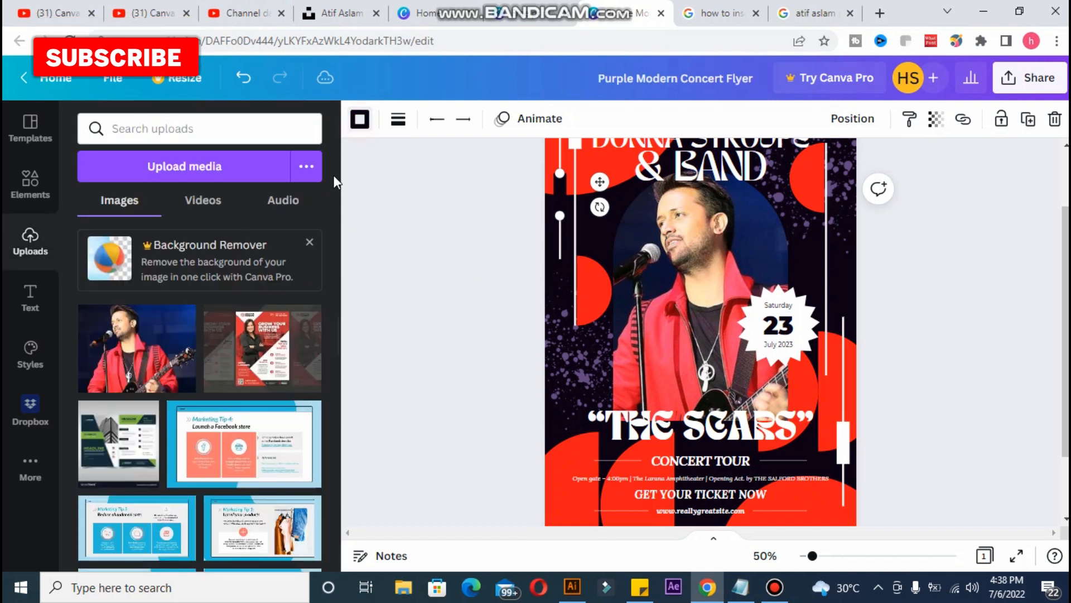
left_click(355, 119)
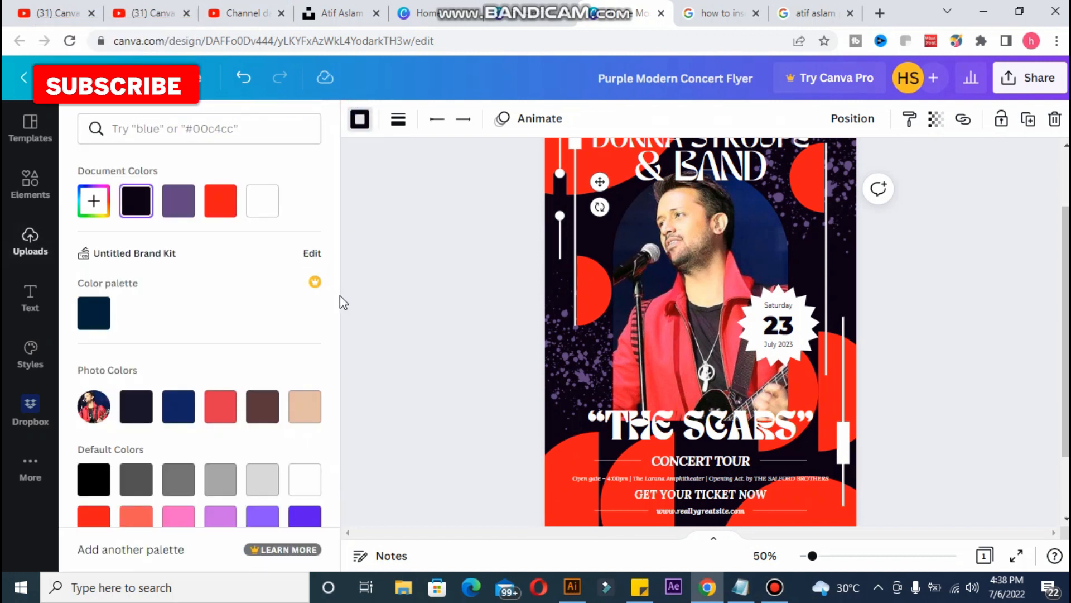
left_click_drag(338, 305, 336, 429)
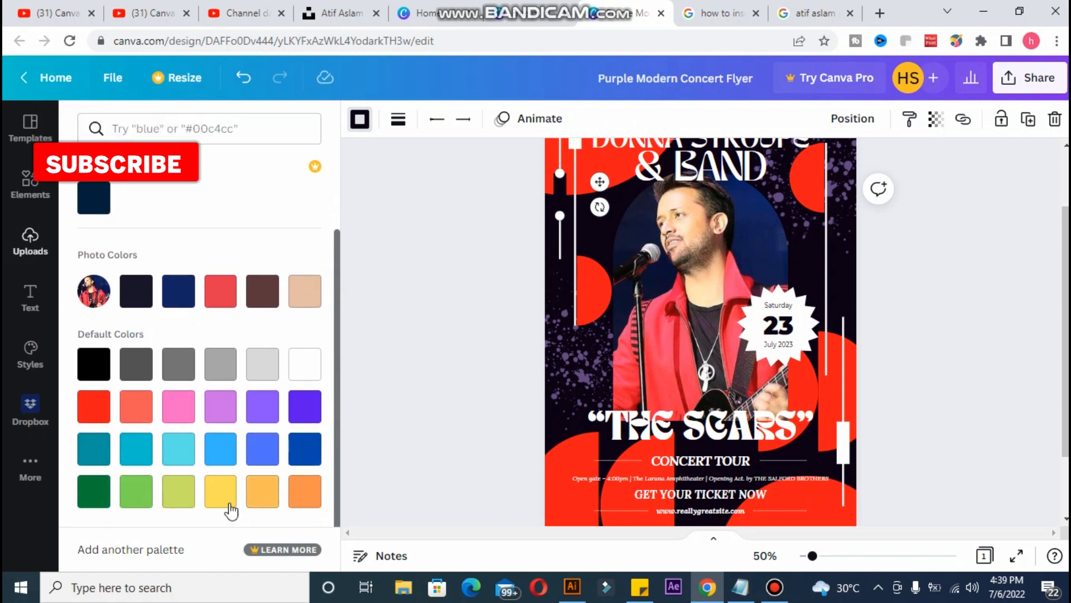
left_click(222, 496)
left_click(373, 346)
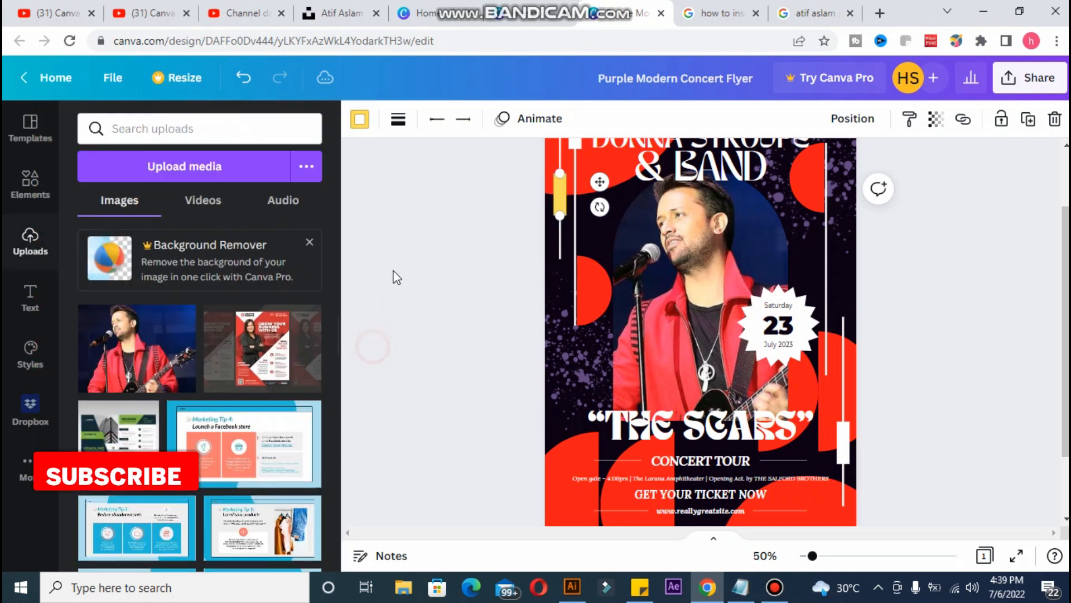
Return the thick bar at the flyer's upper-left edge to the white document color.
left_click(359, 121)
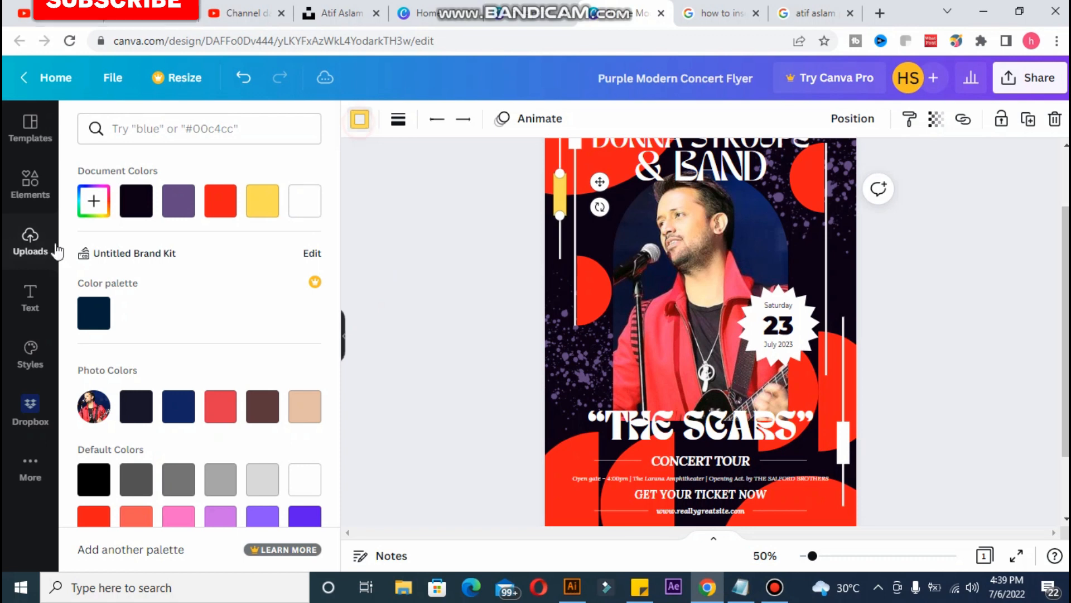
left_click(298, 211)
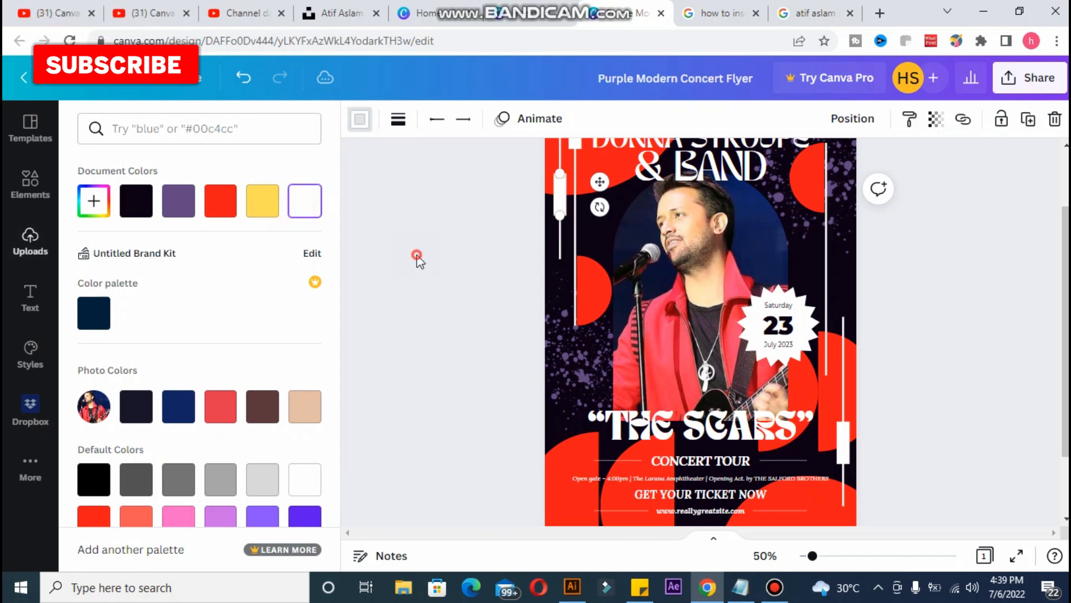
left_click(418, 255)
scroll(422, 262, "down", 2)
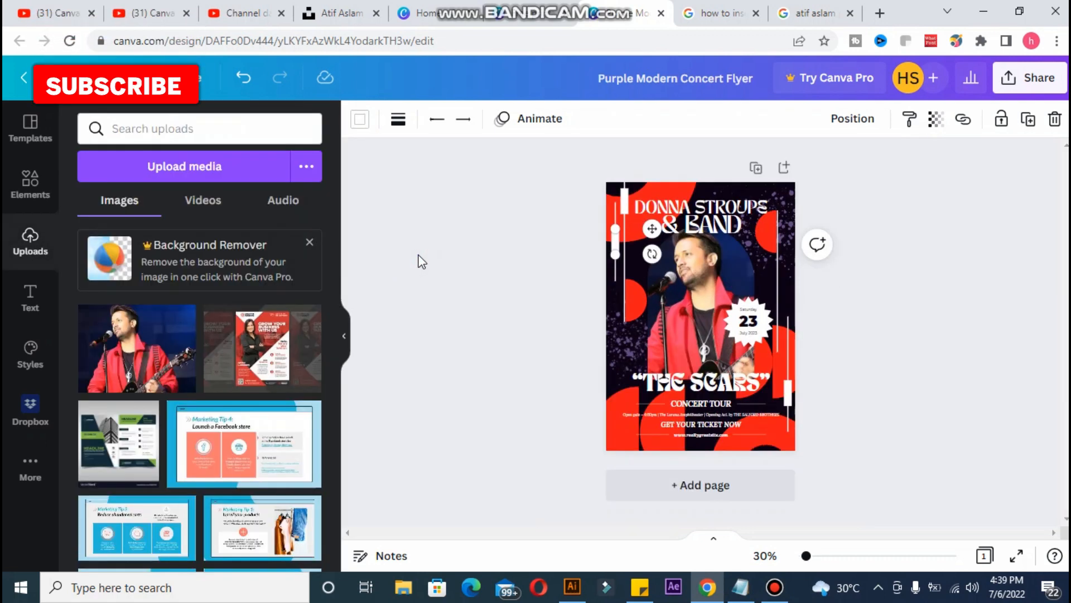
Recolor both purple paint splatters, at the flyer's left edge and upper-right corner, with the red document color.
left_click(619, 341)
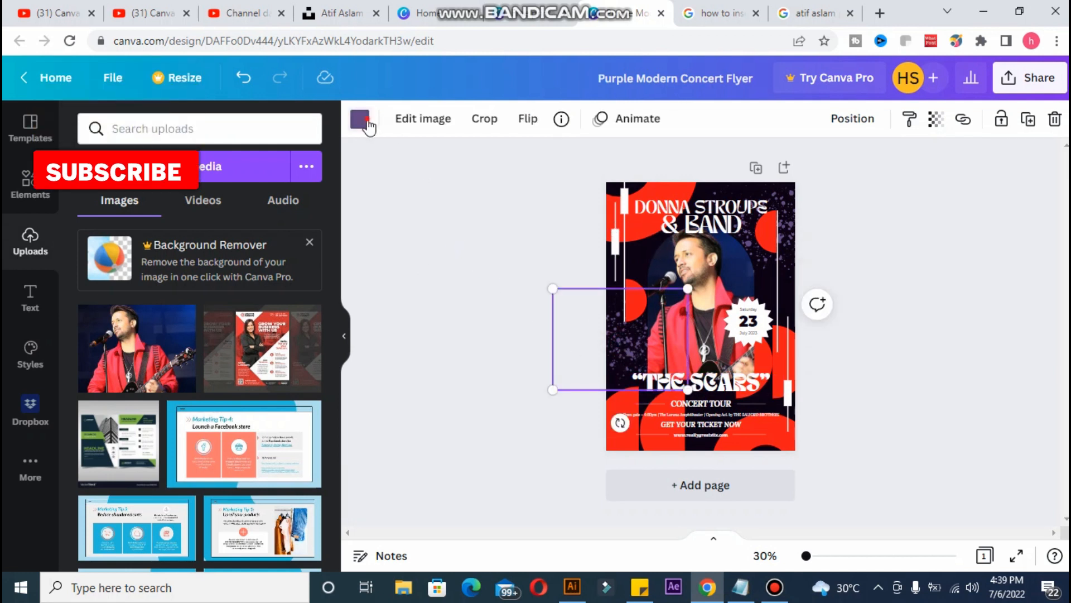
left_click(360, 119)
left_click(221, 200)
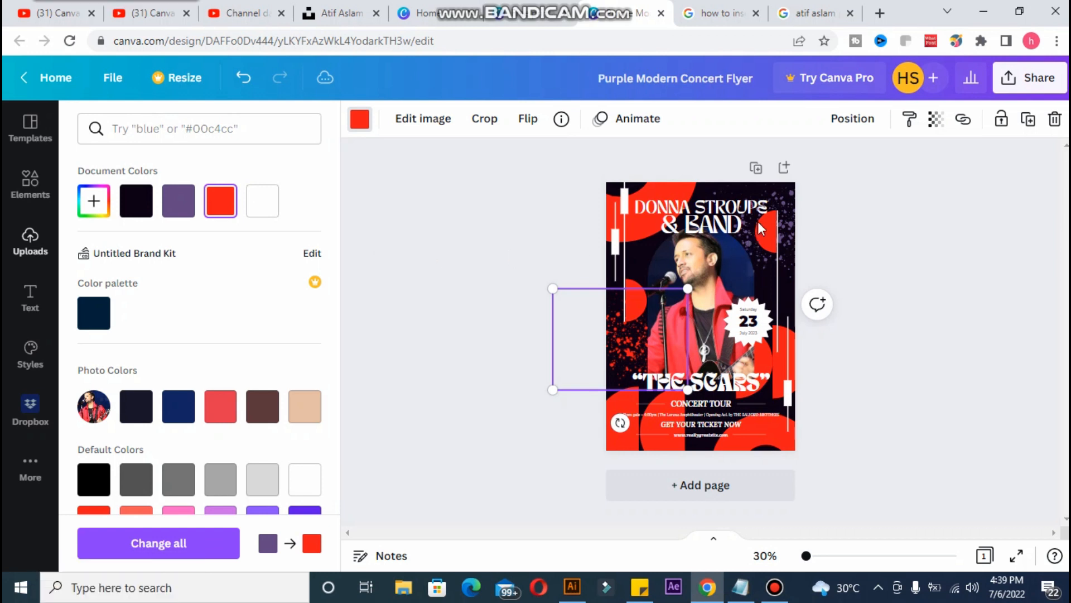
left_click(797, 198)
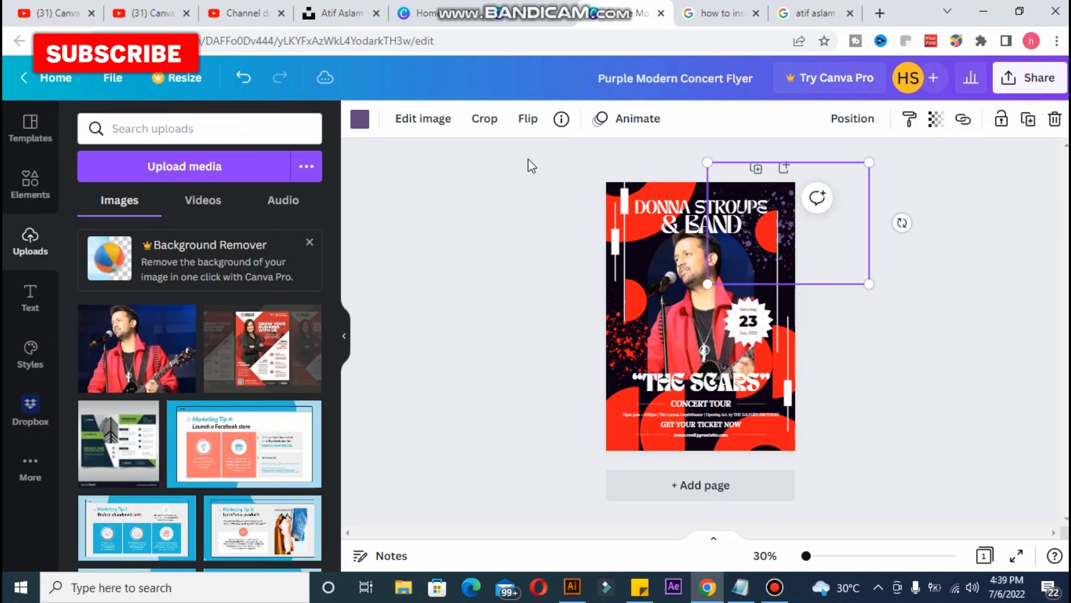
left_click(360, 120)
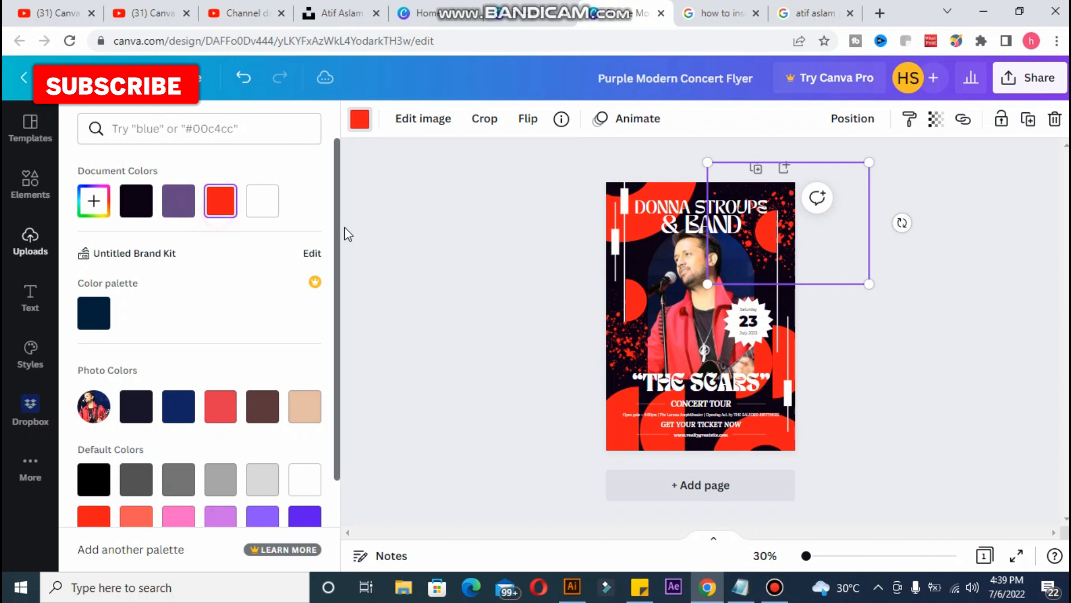
left_click(346, 228)
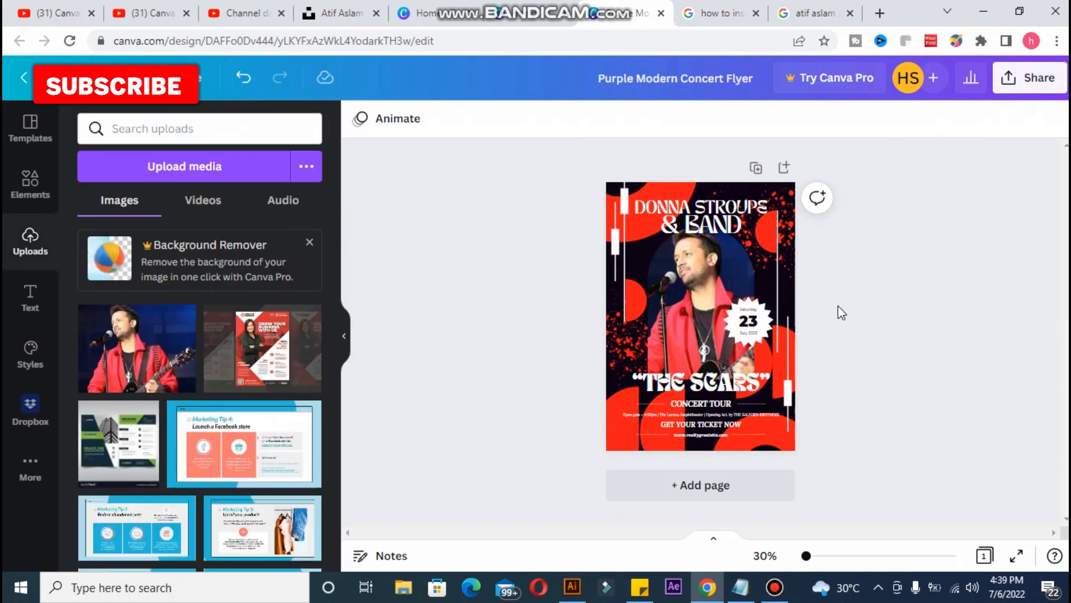
Recolor the thick white bar and the thin line through it at the flyer's lower-right edge with the near-black document color.
left_click(788, 385)
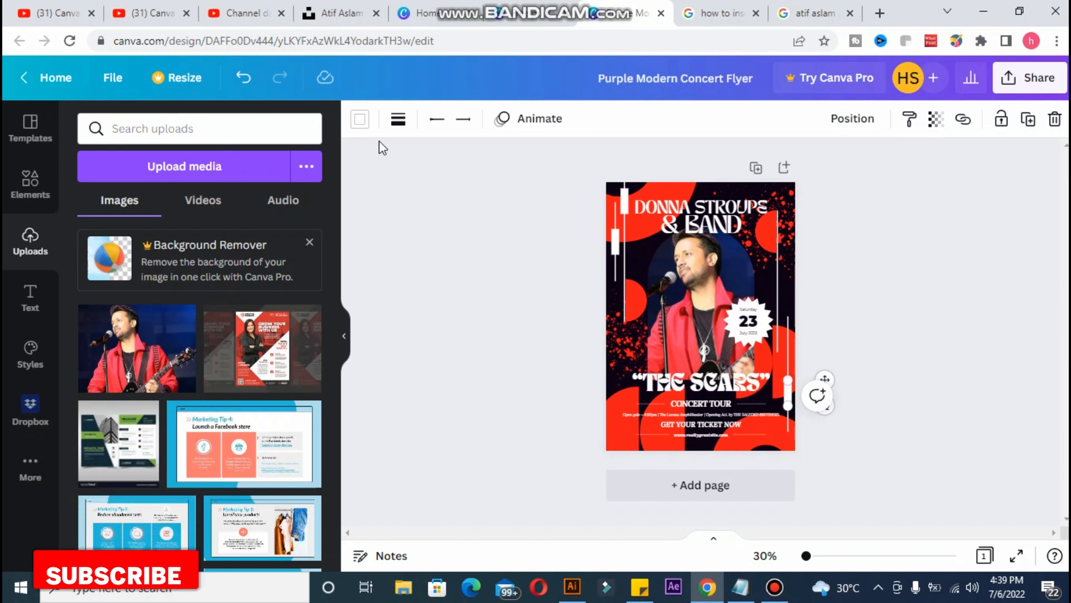
left_click(360, 120)
left_click(134, 196)
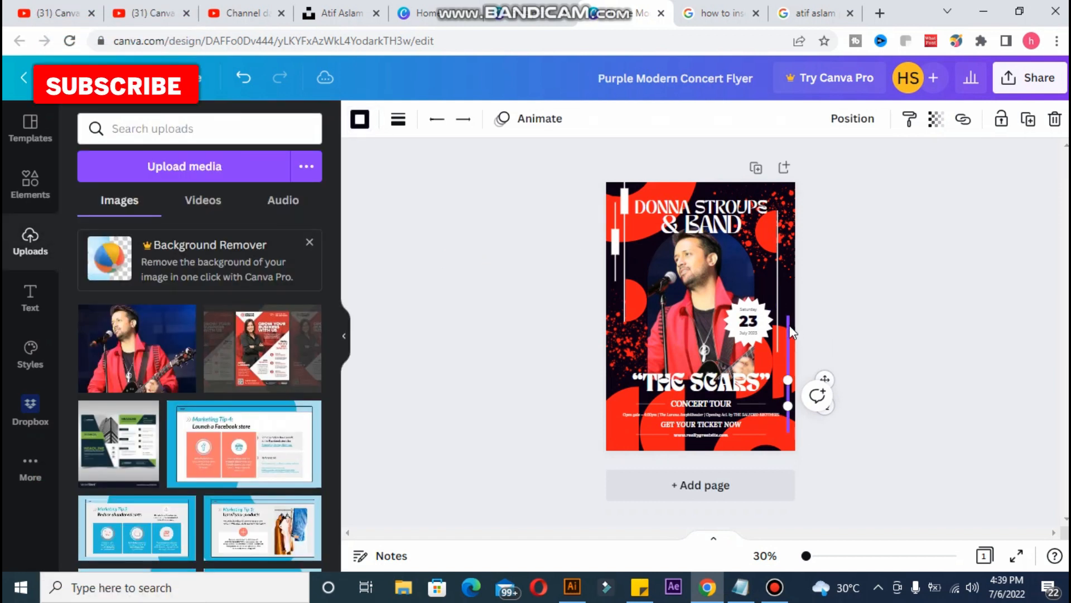
left_click(359, 119)
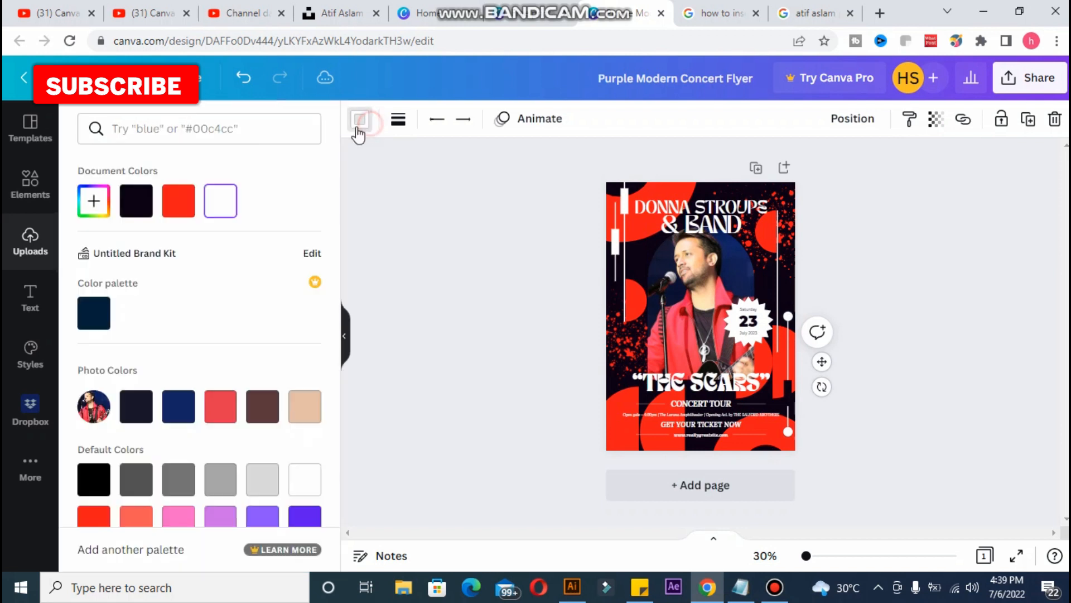
left_click(132, 215)
left_click(508, 257)
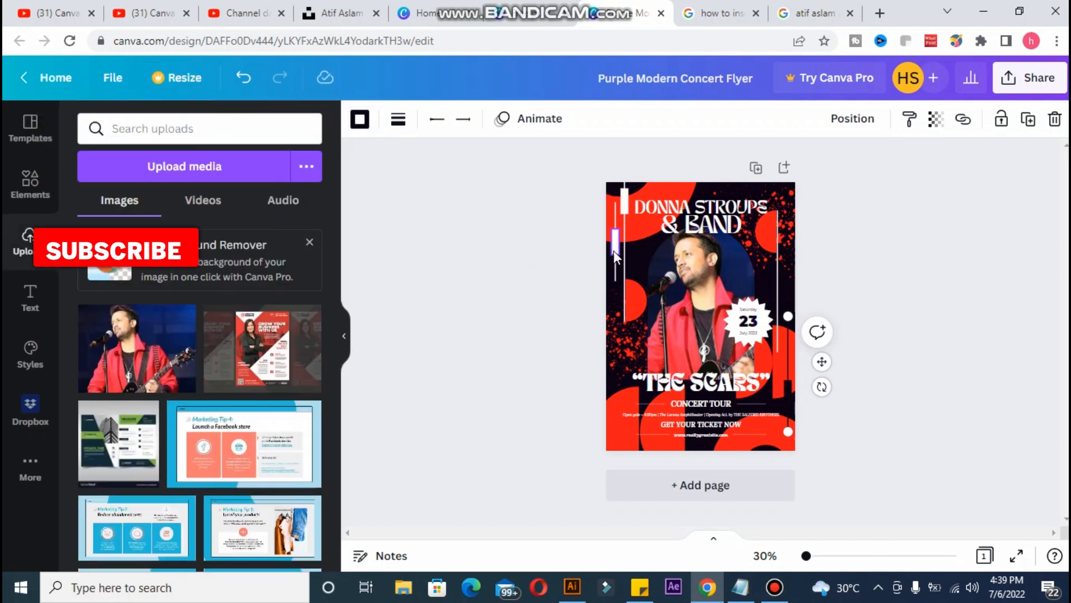
Recolor the two thick white bars in the flyer's upper-left corner with the near-black document color.
left_click(614, 250)
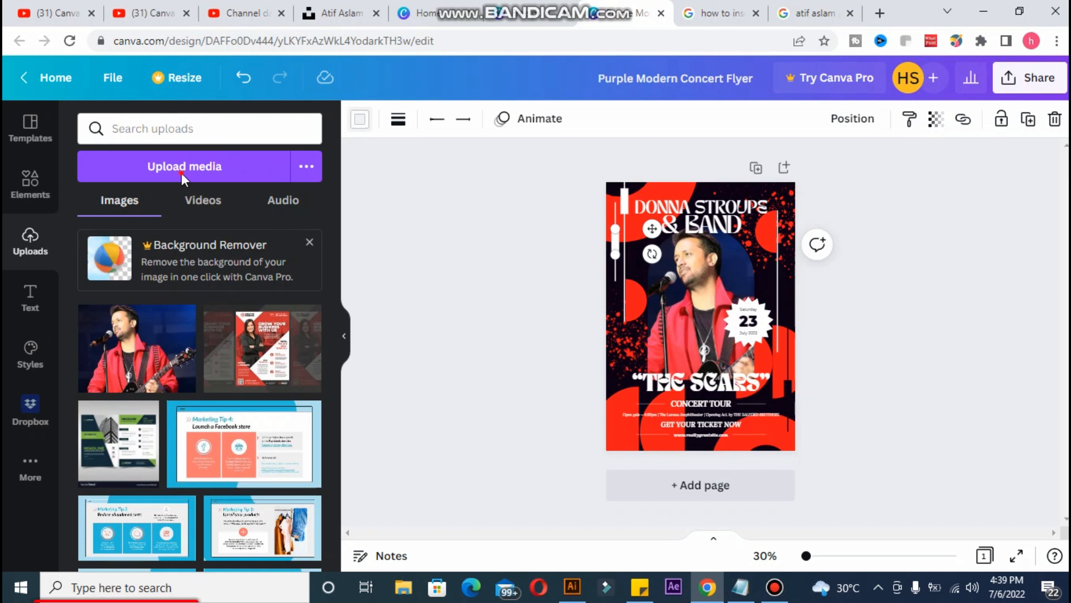
left_click(135, 201)
left_click(486, 227)
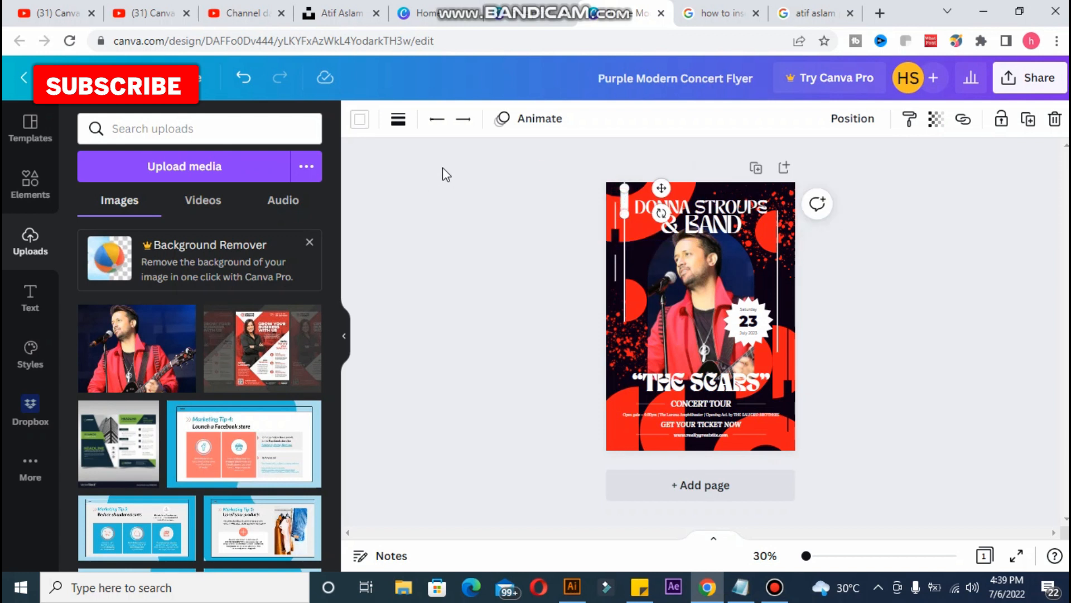
left_click(360, 119)
left_click(124, 198)
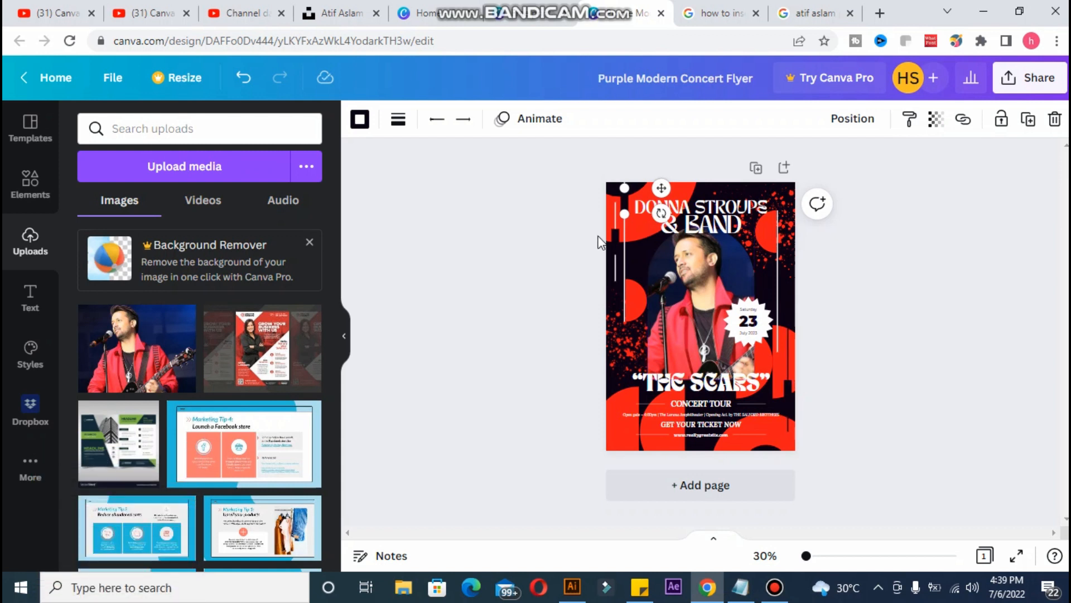
Try deleting the heading line above "& BAND" and undo the deletion.
left_click(699, 215)
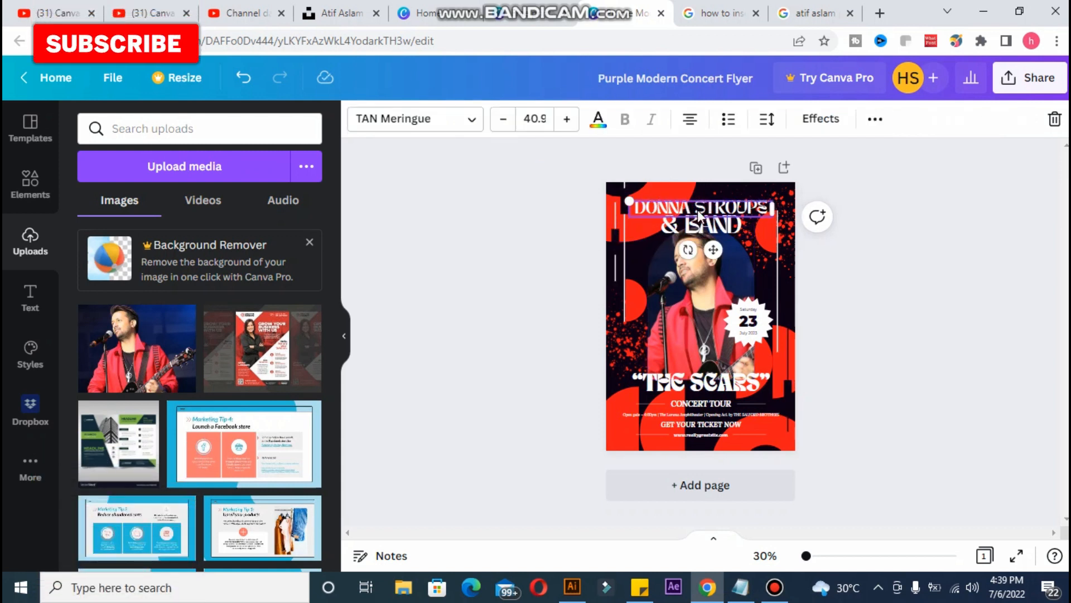
key("Delete")
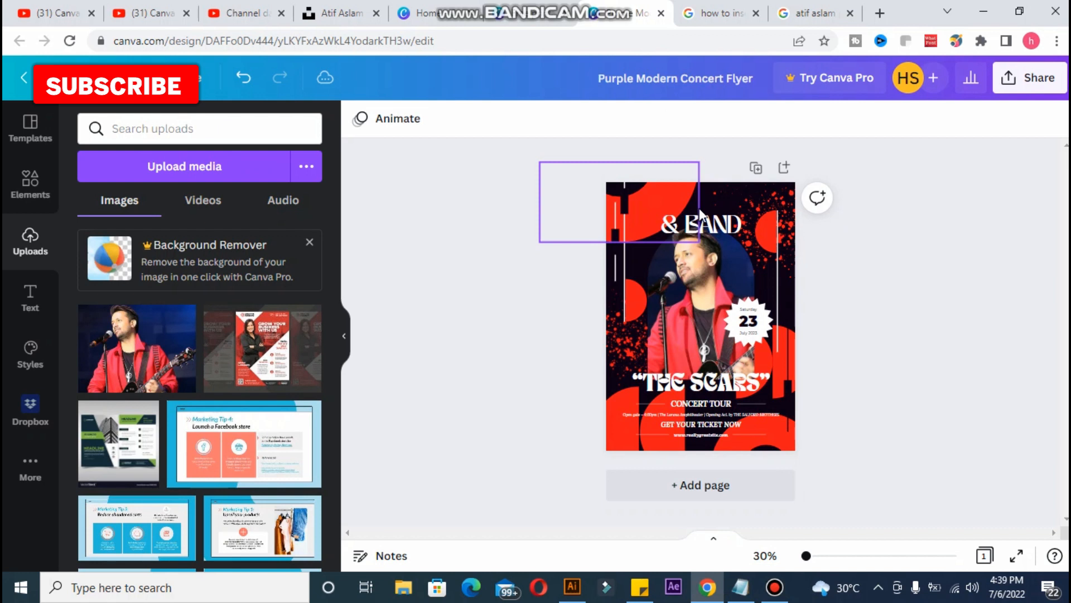
double_click(702, 214)
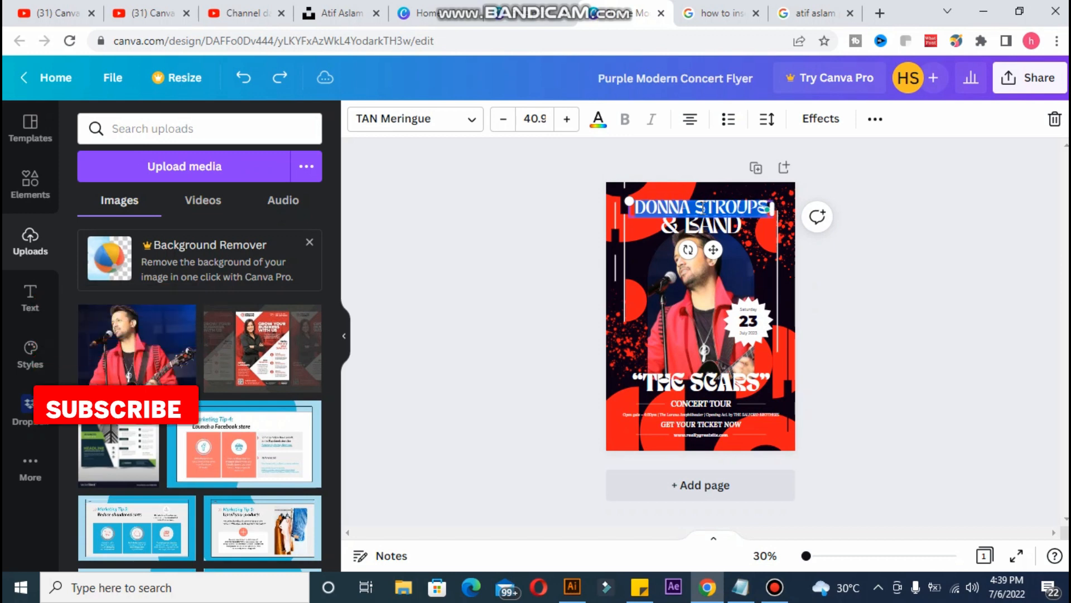
Replace the heading line above "& BAND" with the text "WORLD TOUR".
key("ctrl+plus")
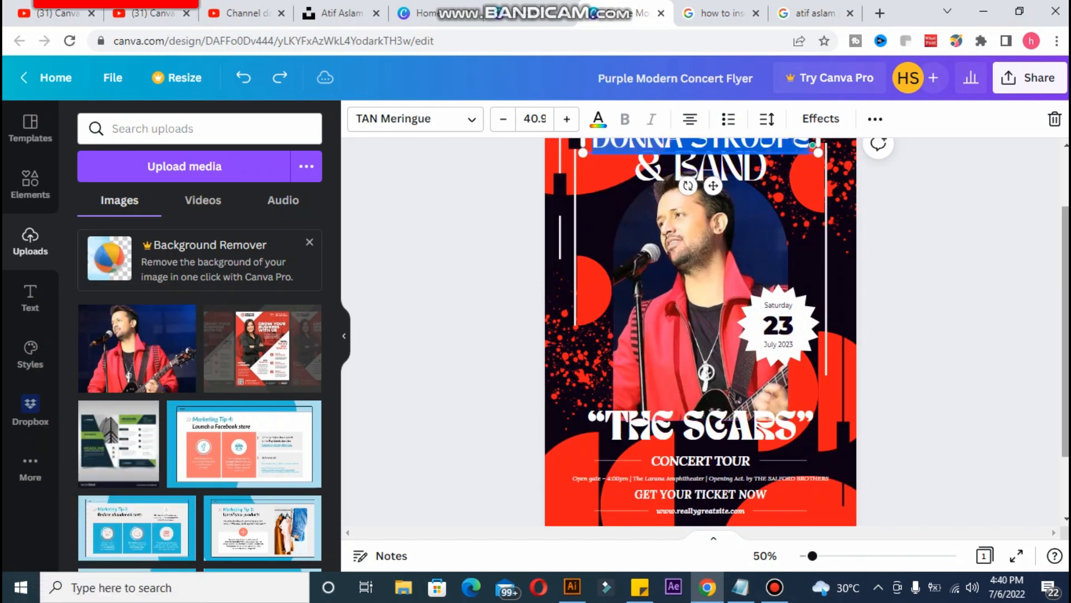
scroll(701, 331, "up", 2)
left_click(887, 244)
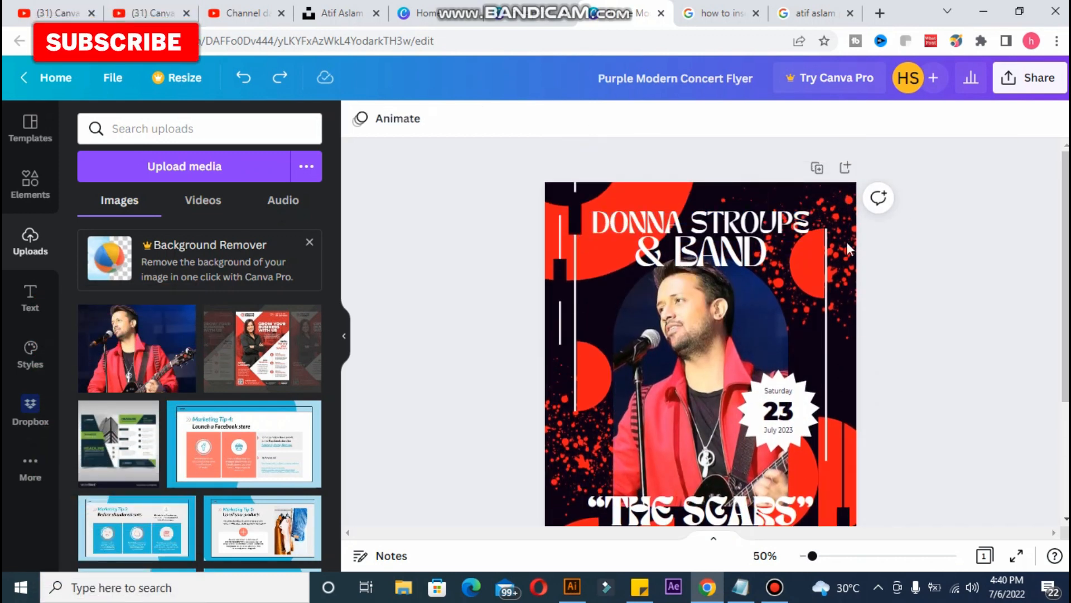
left_click(807, 232)
left_click(795, 224)
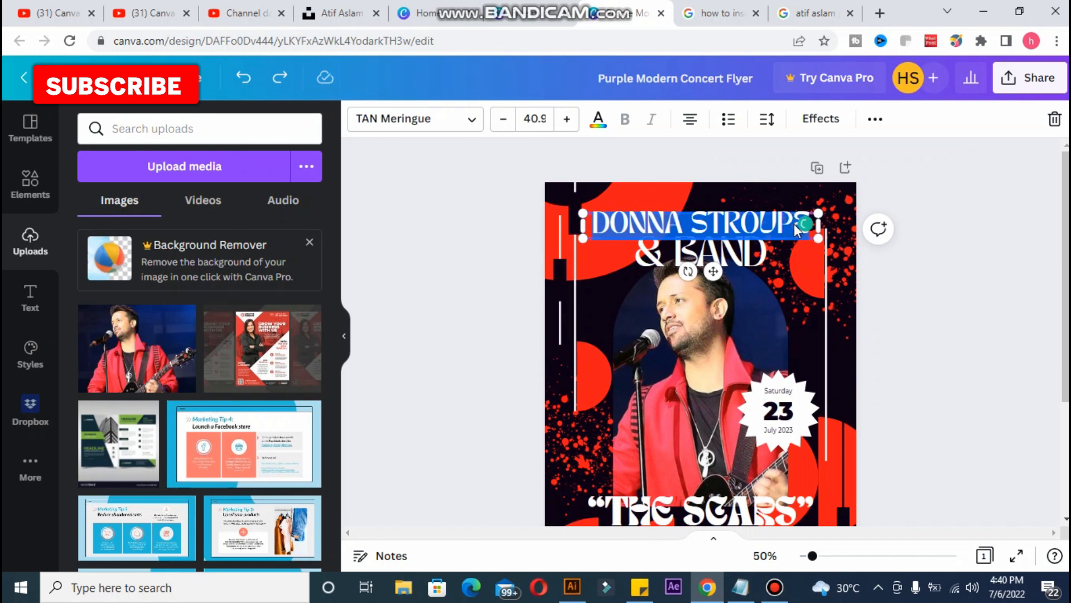
key("BackSpace")
type("WORL")
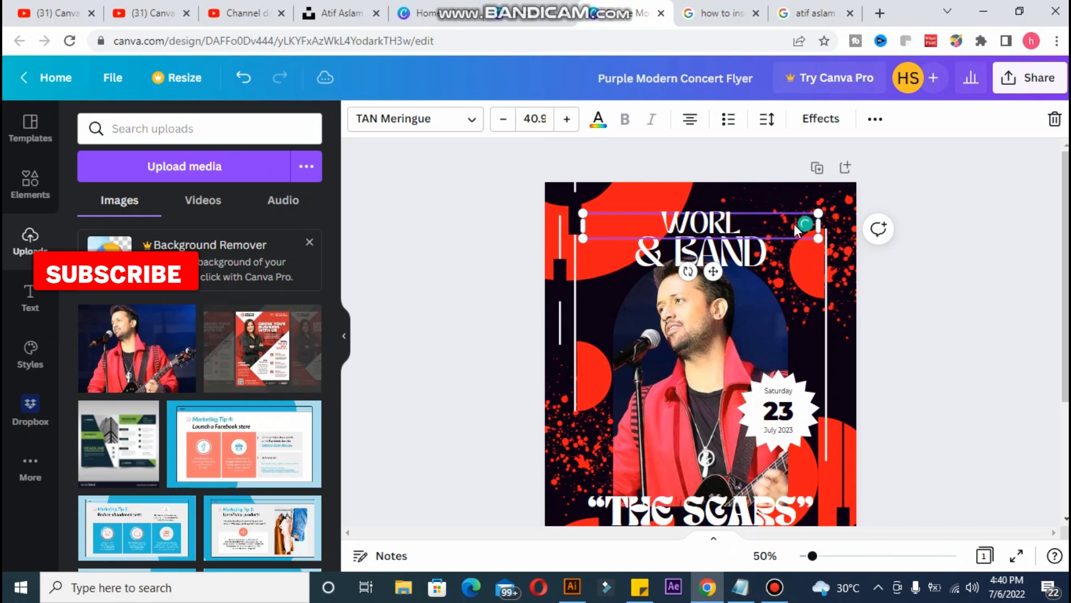
type("D TOUR")
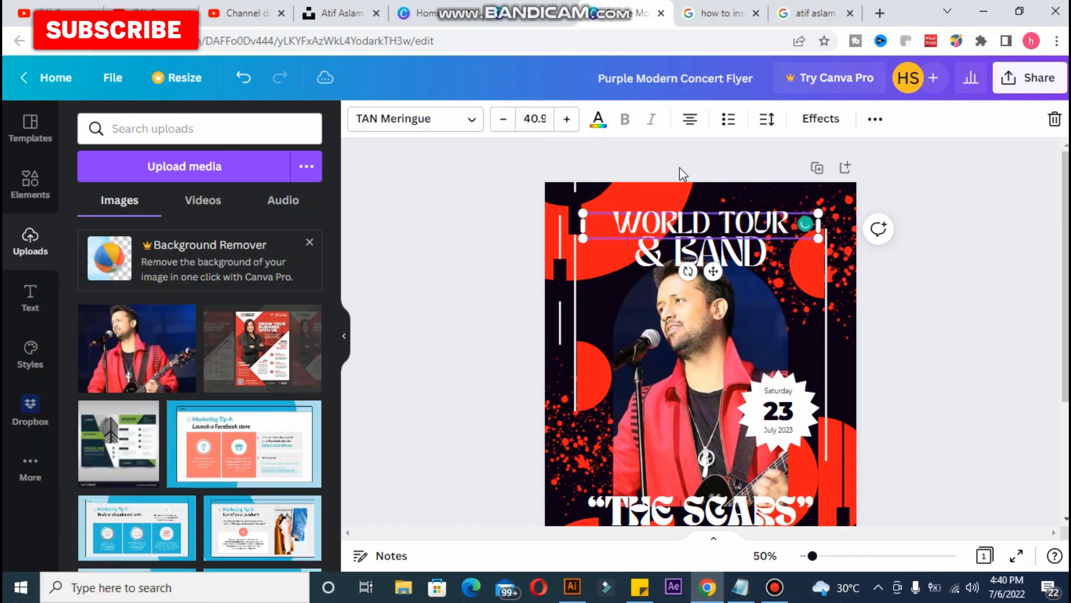
Try the TAN Nimbus and Bobby Jones Soft fonts on the "WORLD TOUR" heading.
left_click(473, 124)
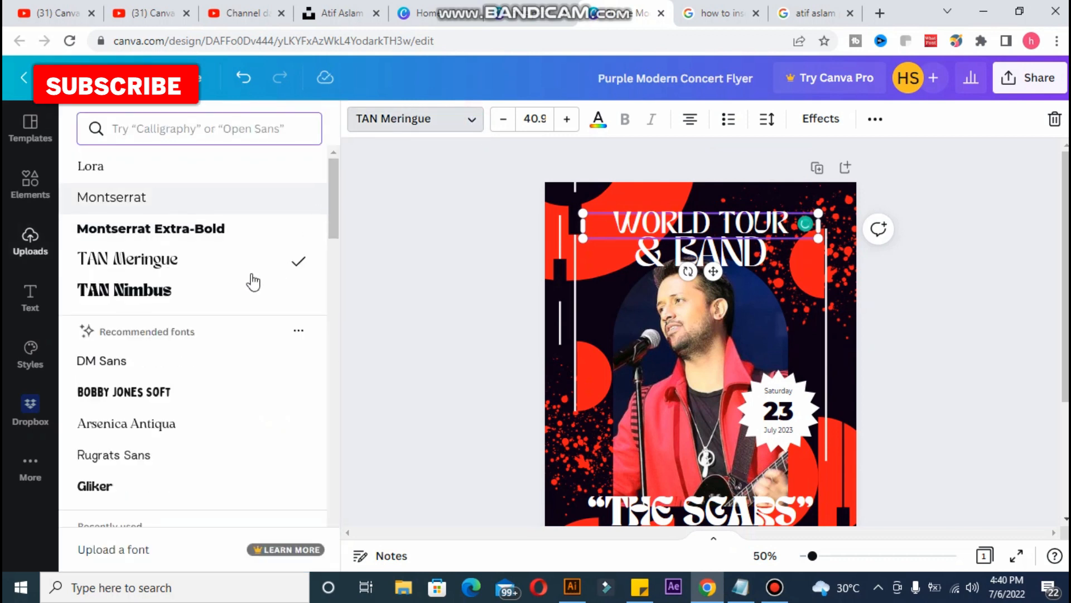
left_click(167, 296)
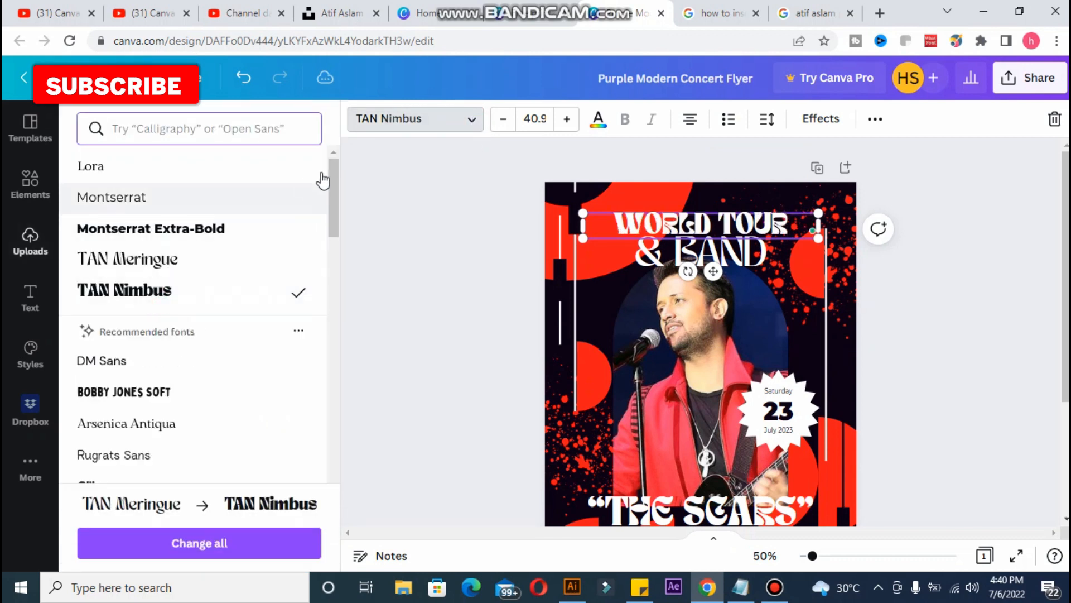
scroll(330, 172, "down", 3)
left_click(167, 266)
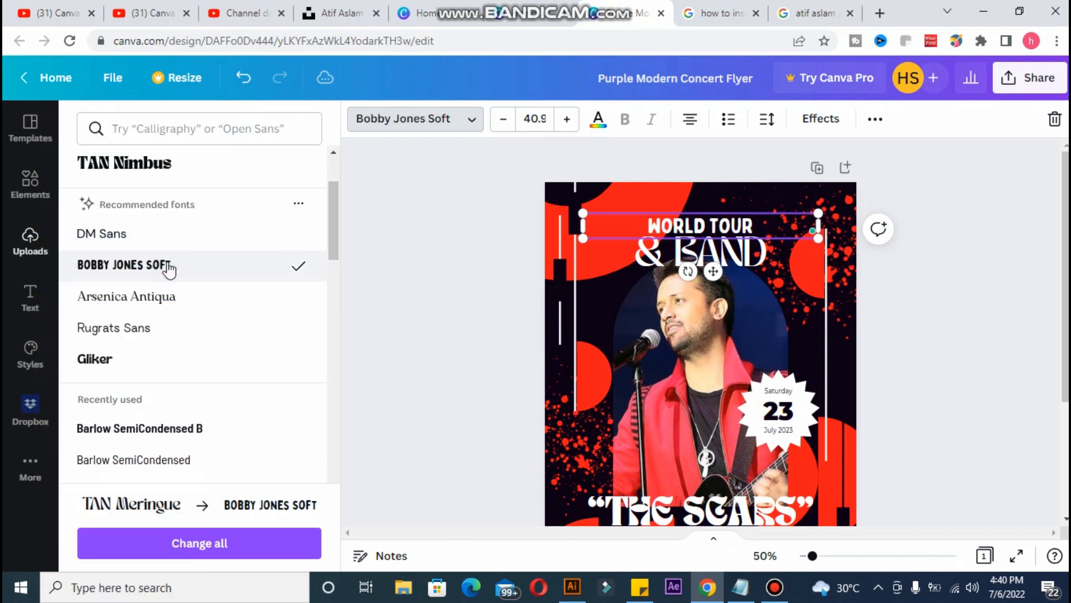
Try the Agrandir Black, Agrandir Grand Black and Agrandir Narrow Black fonts on the "WORLD TOUR" heading.
left_click_drag(330, 234, 333, 367)
left_click(137, 222)
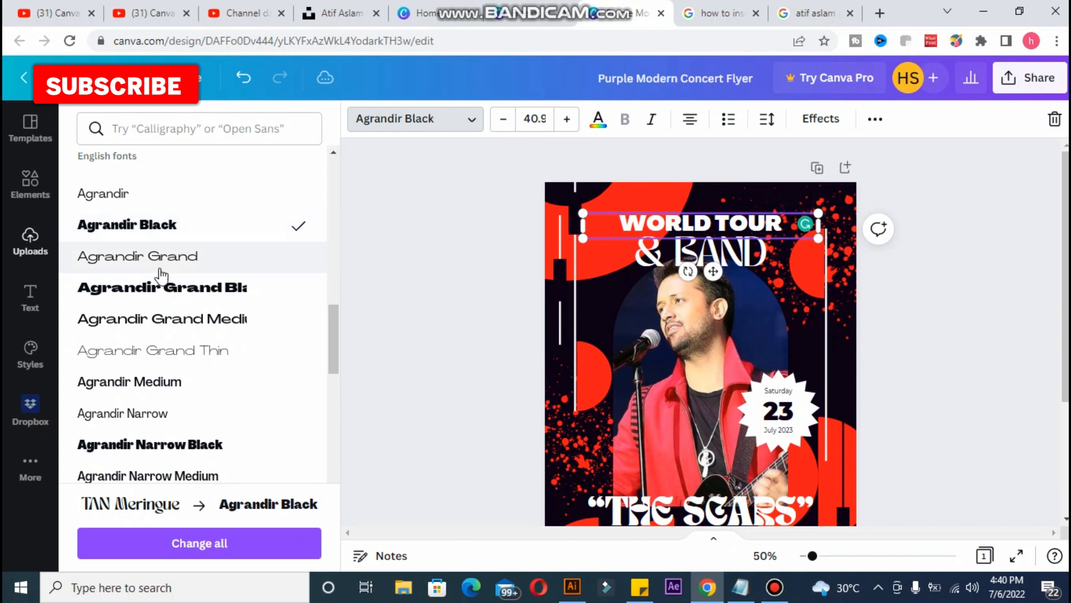
left_click(160, 286)
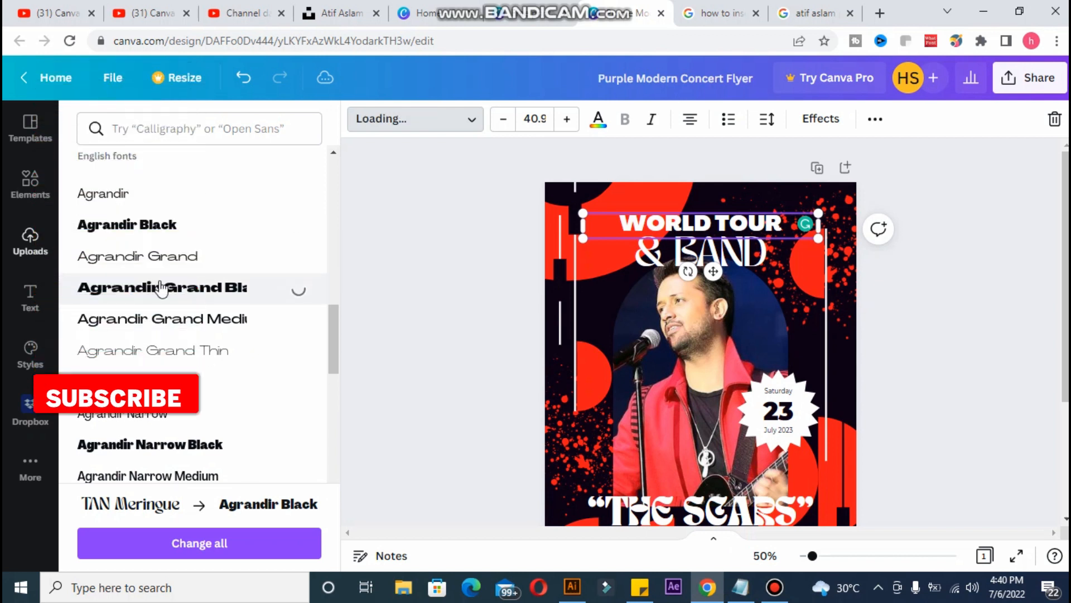
left_click(170, 444)
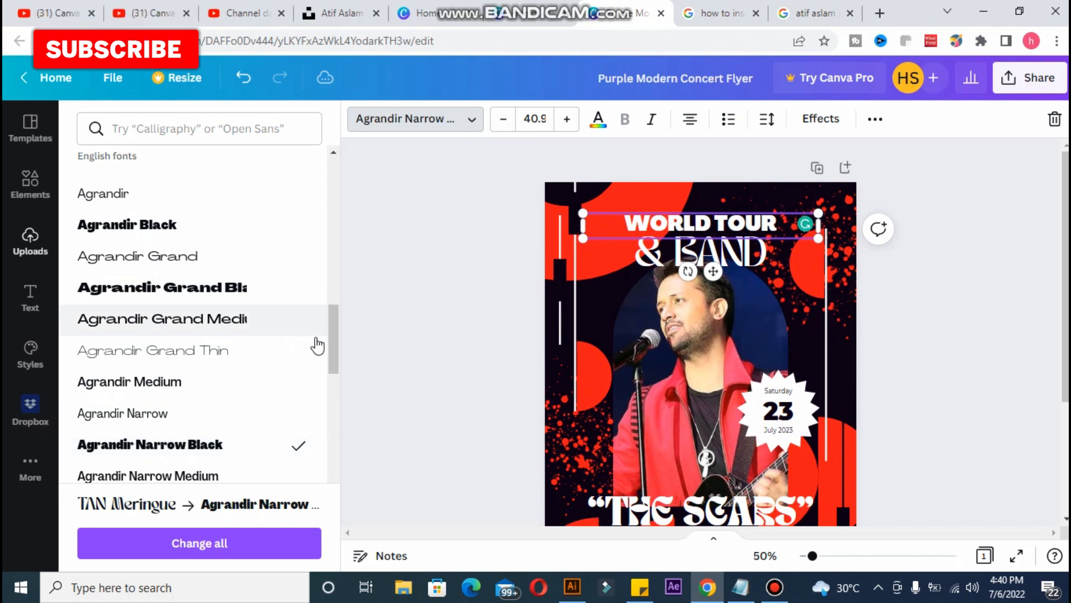
Try Alegreya Sans Black on the "WORLD TOUR" heading and settle on the Alegreya Sans SC Black font.
left_click_drag(333, 339, 384, 457)
left_click(150, 330)
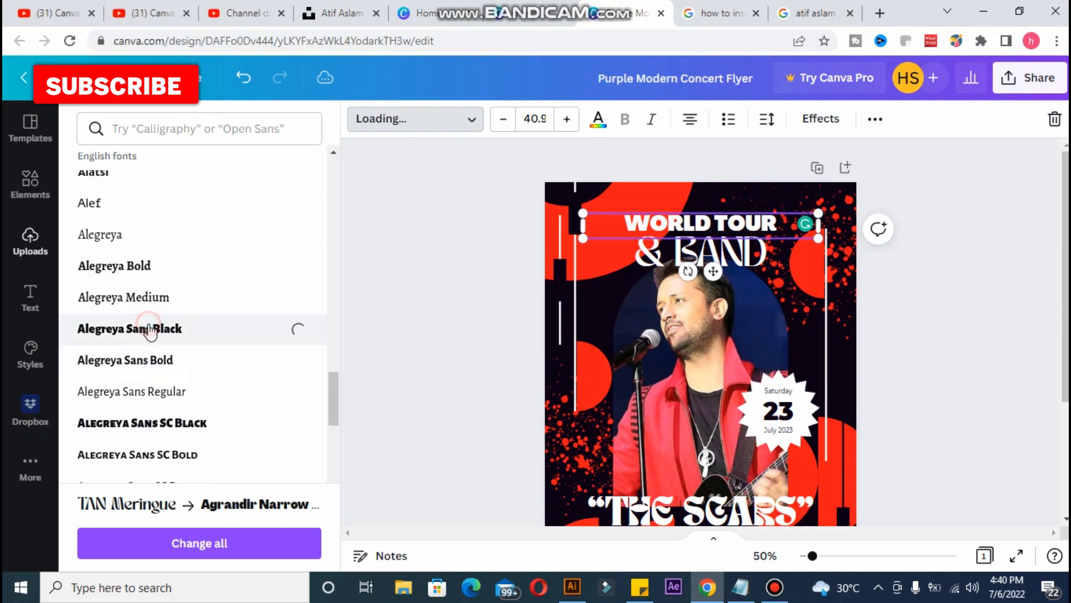
left_click(142, 423)
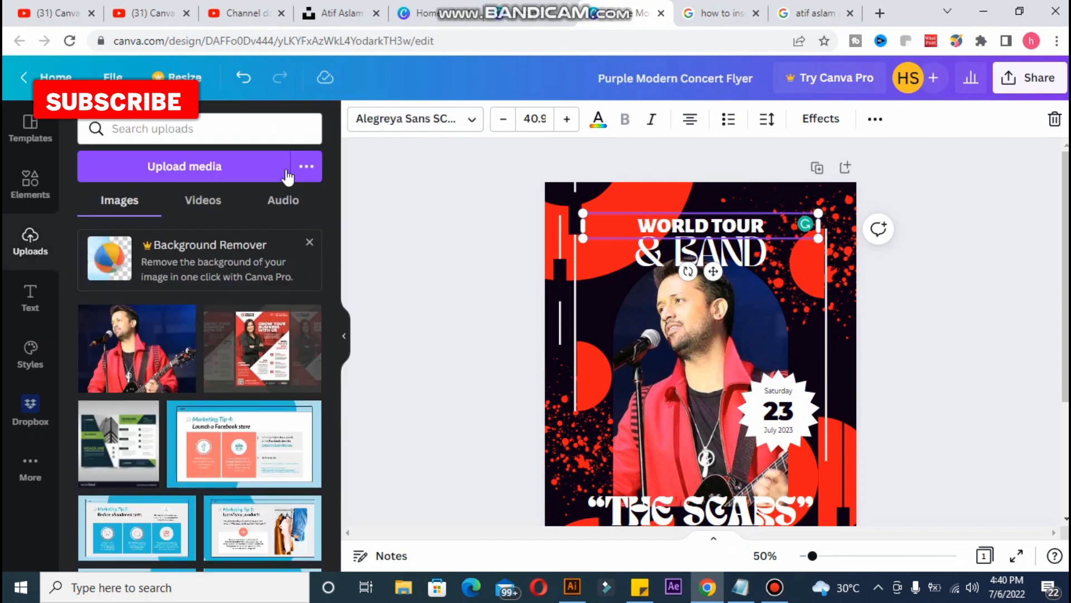
left_click(444, 126)
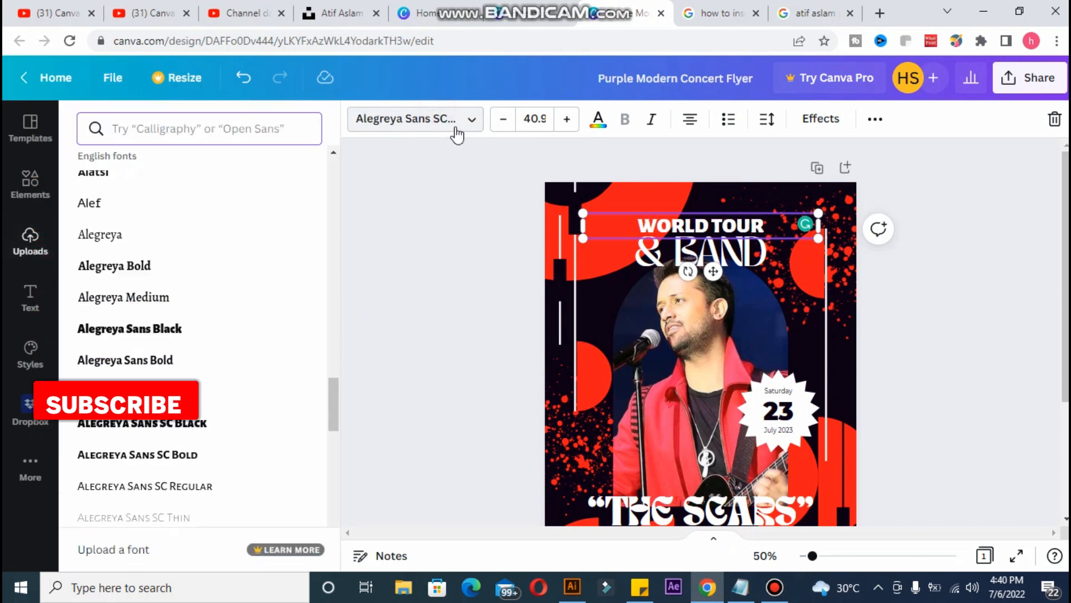
Increase the "WORLD TOUR" heading's font size to 58.9 and deselect it.
left_click(571, 122)
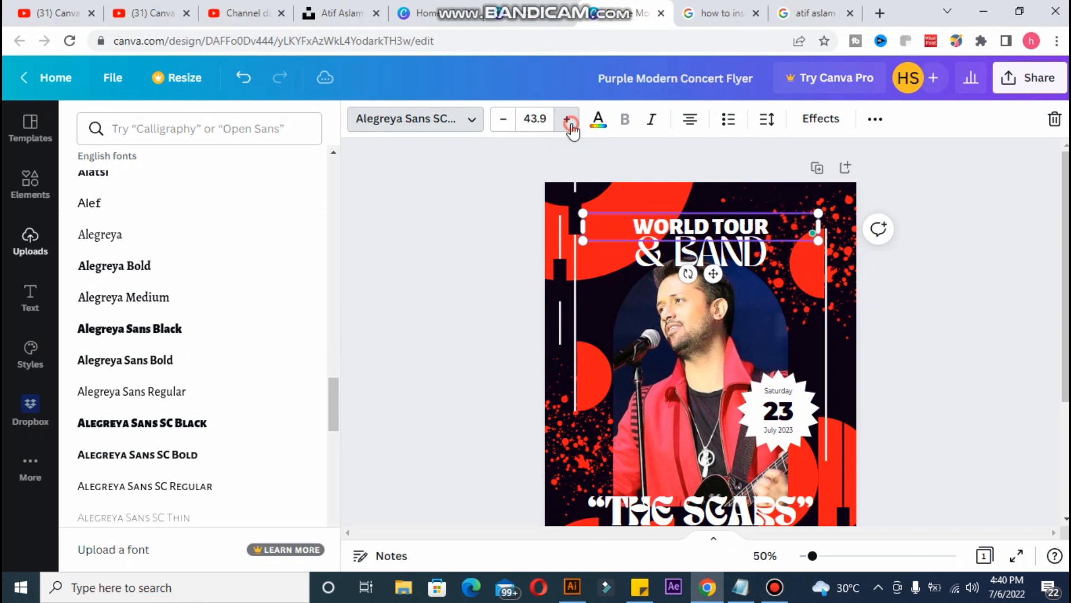
left_click(571, 126)
left_click(571, 126)
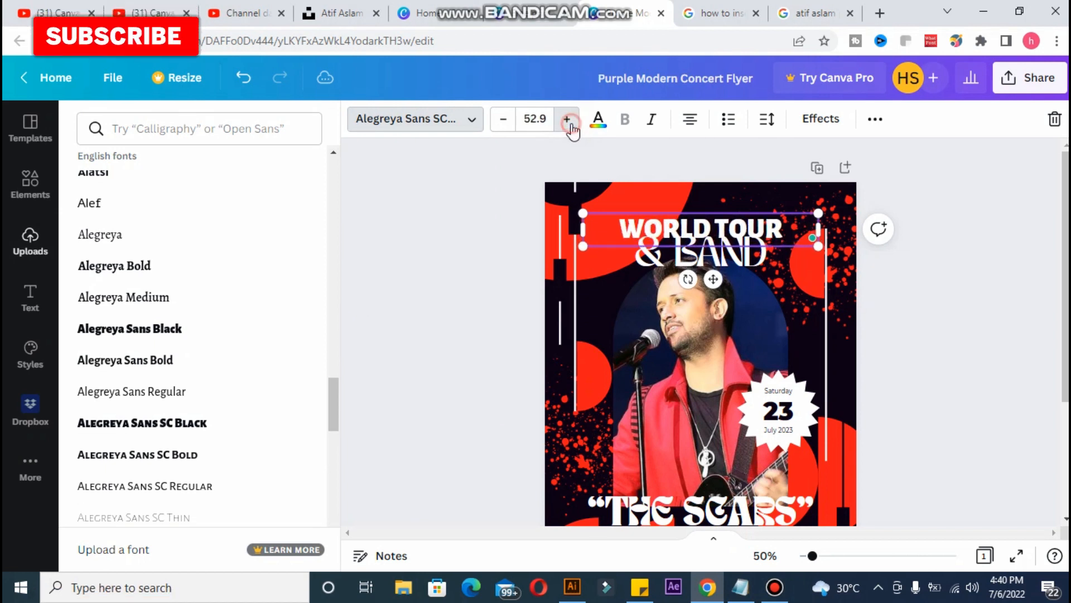
left_click(571, 126)
left_click(567, 119)
left_click(567, 120)
left_click(567, 119)
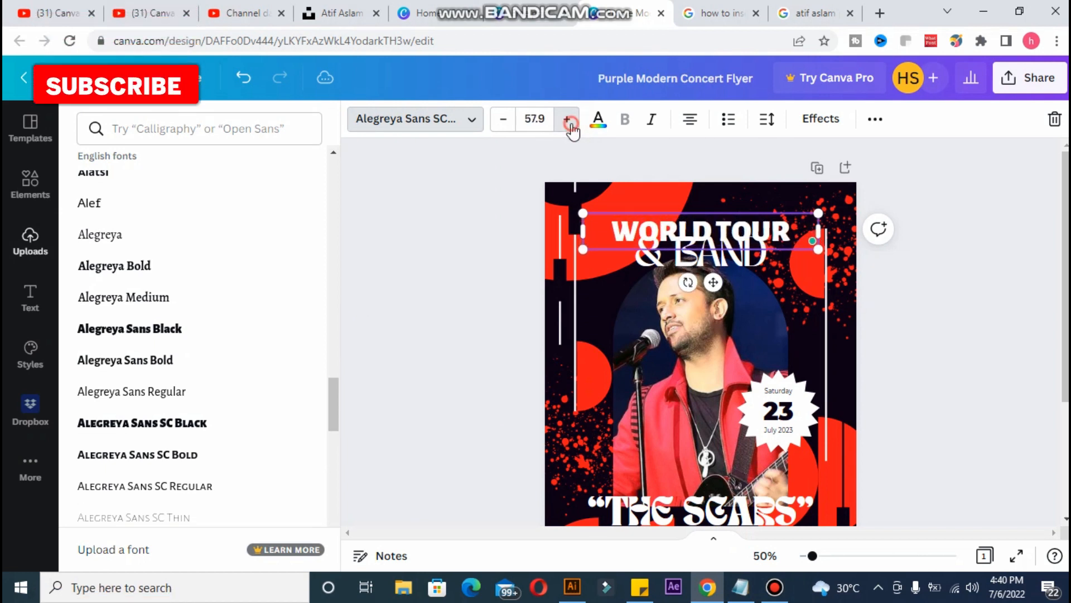
left_click(411, 363)
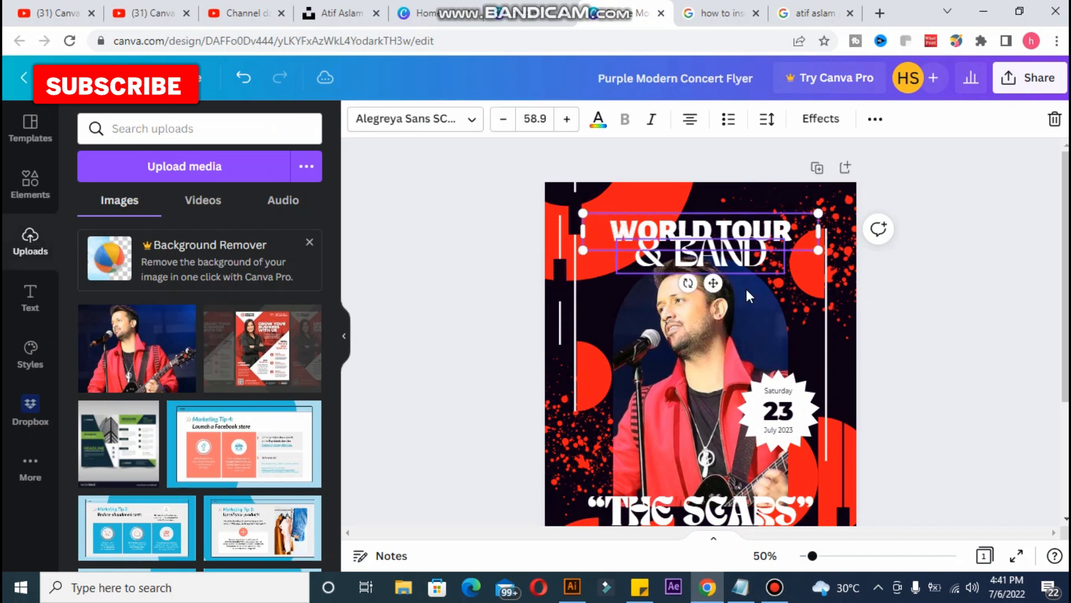
left_click(908, 319)
Replace the "& BAND" text below the heading with "2022".
left_click(749, 260)
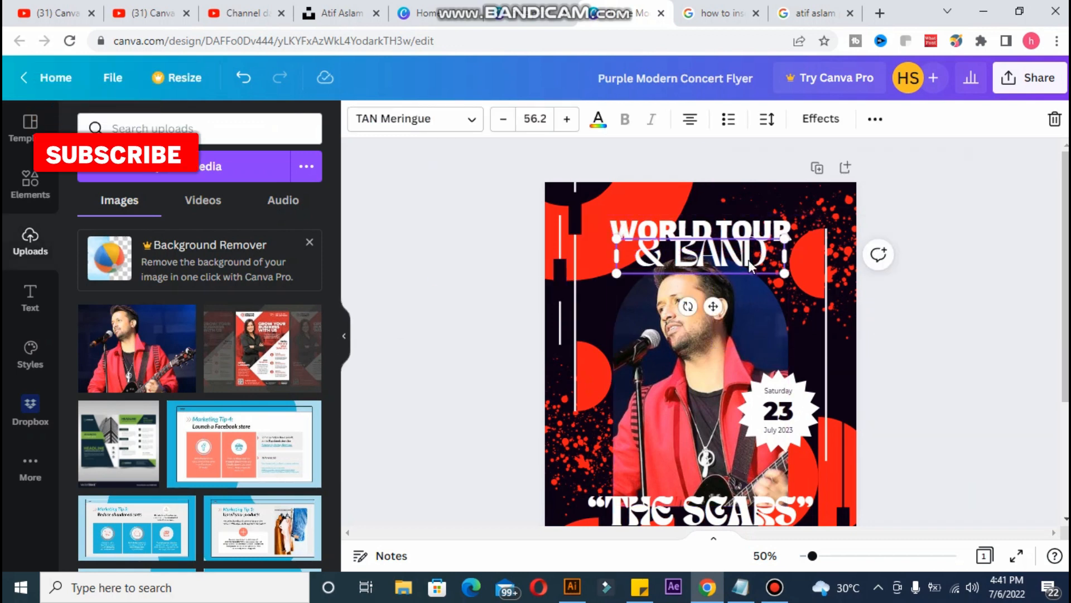
double_click(773, 264)
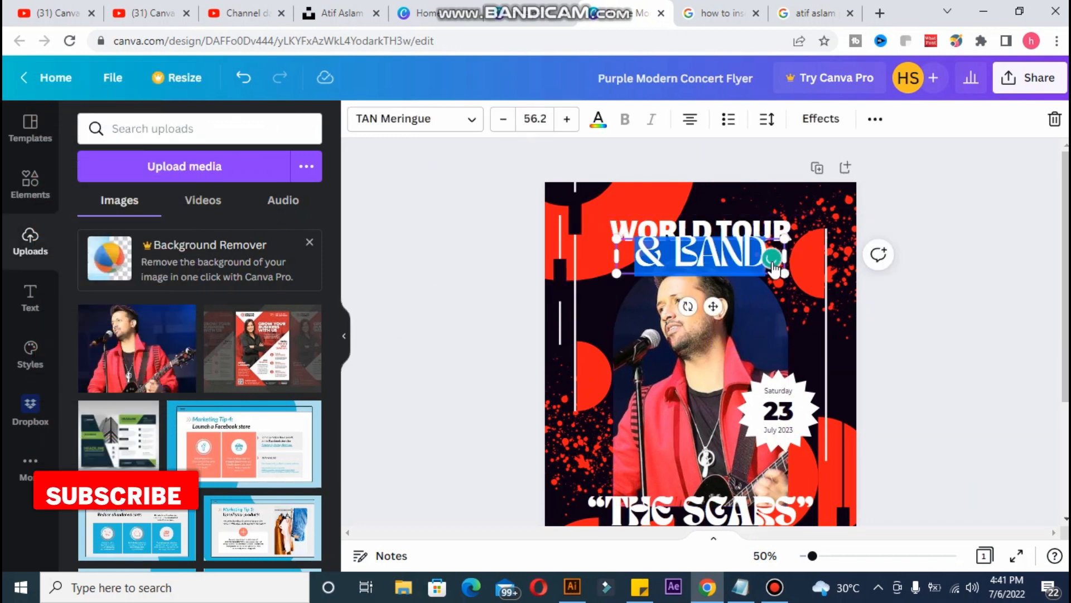
left_click(772, 260)
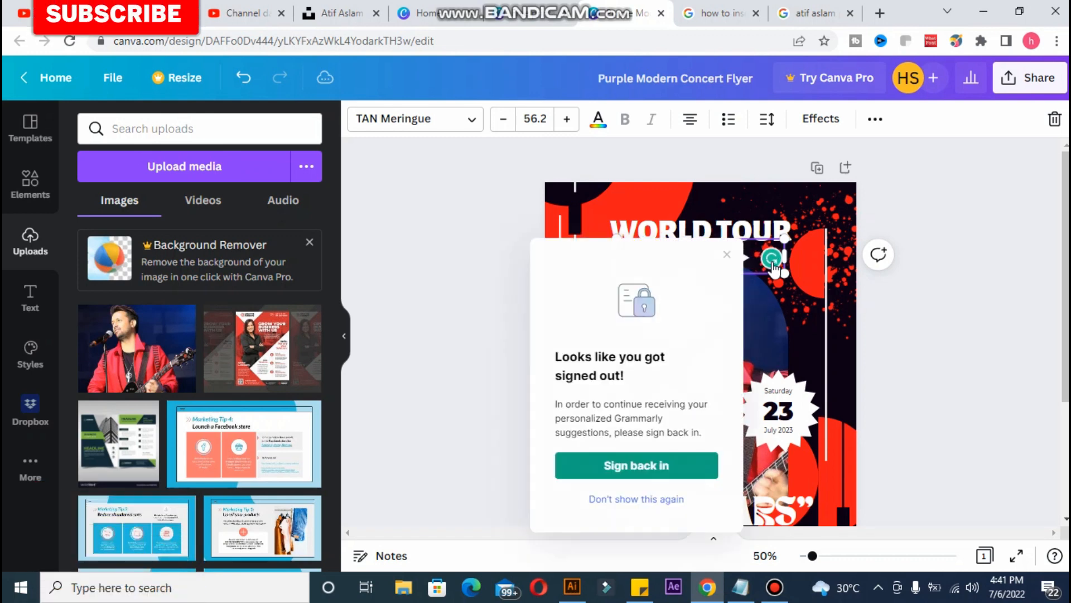
left_click(727, 255)
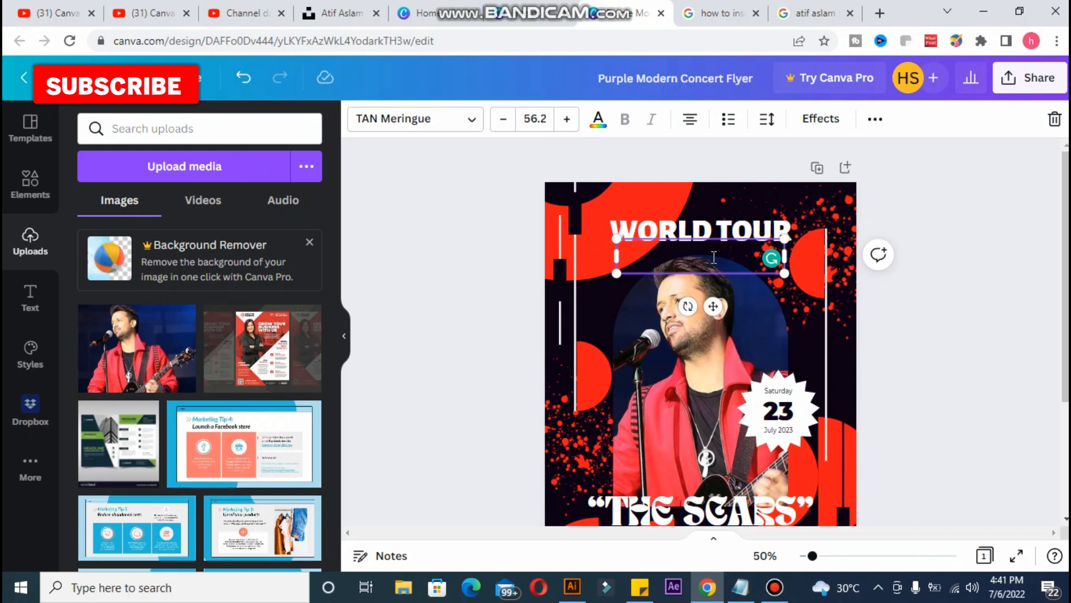
type("22")
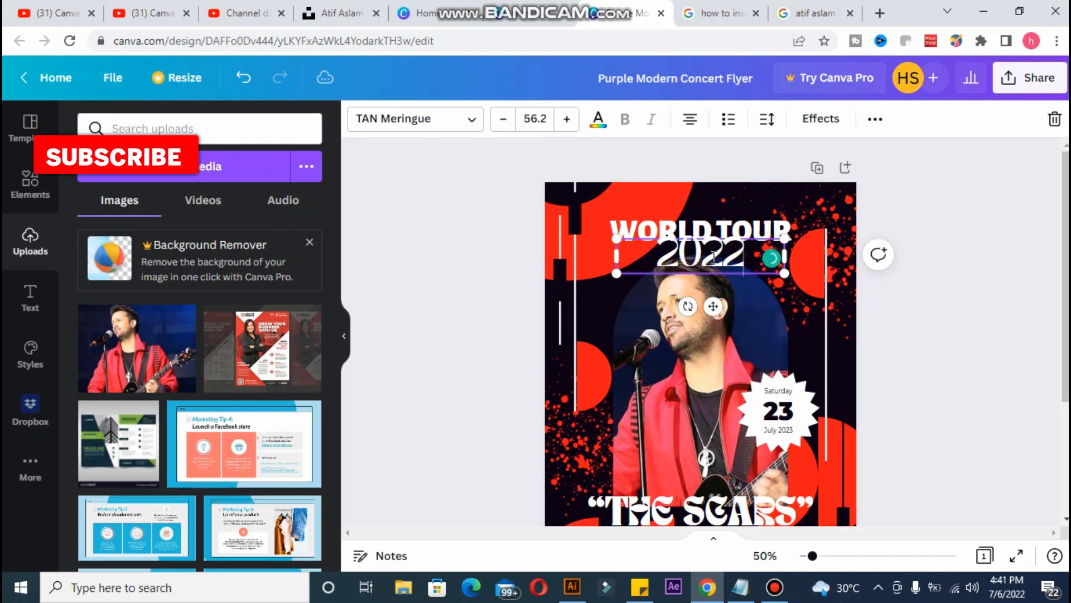
Try the Alegreya Sans SC Black, Aloja and Anton fonts on the "2022" line.
left_click(471, 119)
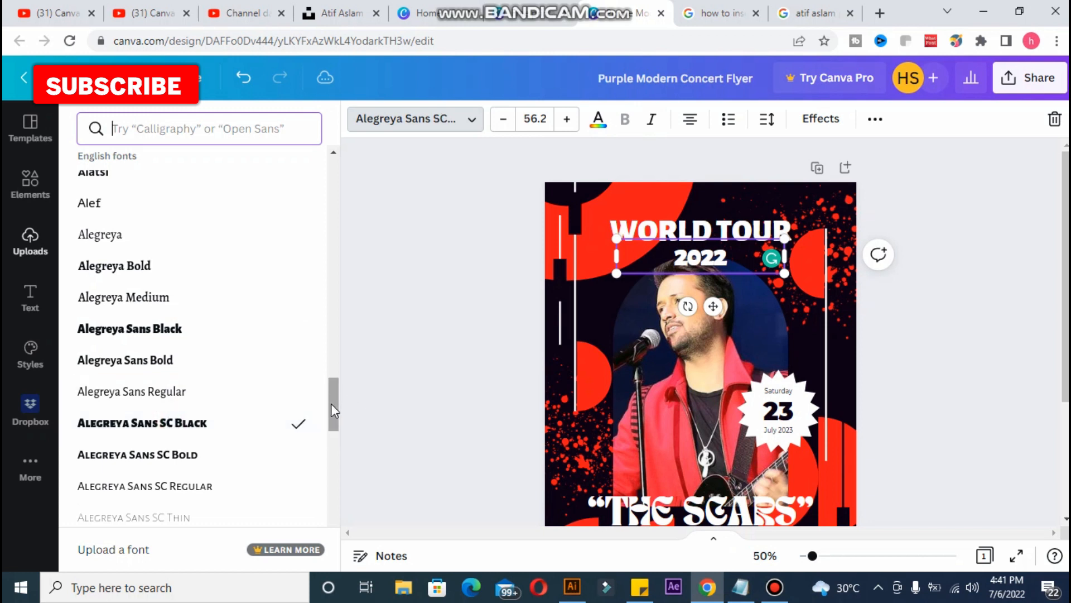
scroll(332, 449, "down", 10)
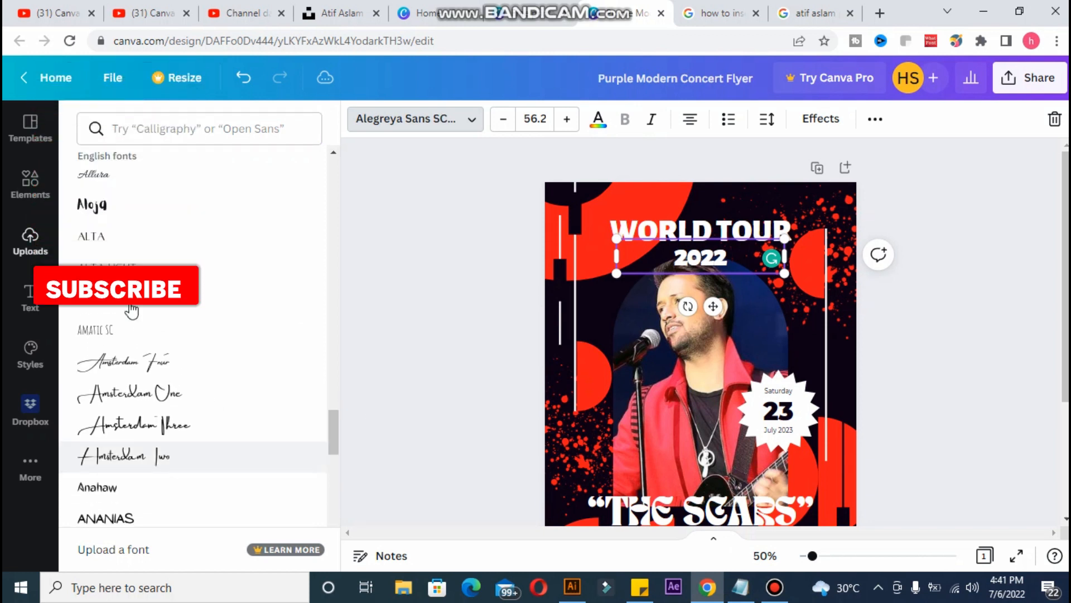
left_click(110, 210)
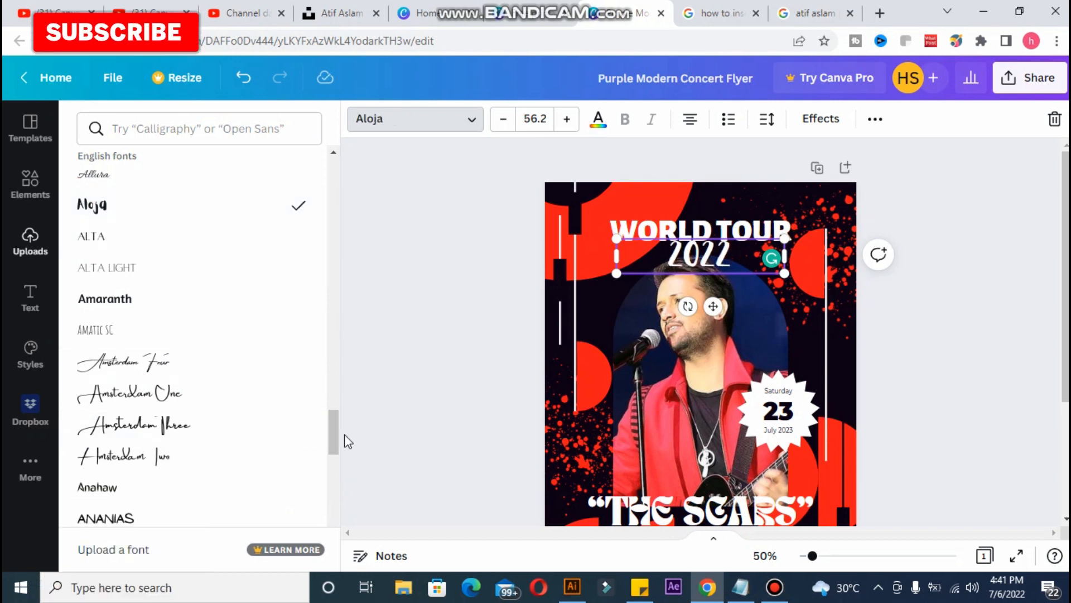
scroll(334, 431, "down", 1)
scroll(336, 463, "down", 6)
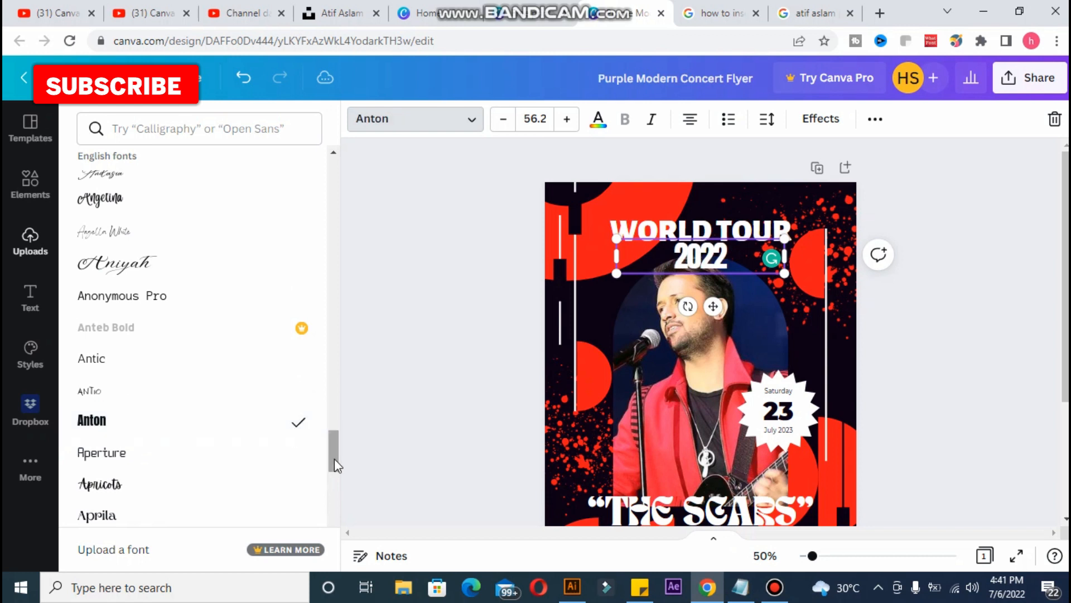
Set the "2022" line in the Aprila font at size 61.2.
left_click(100, 518)
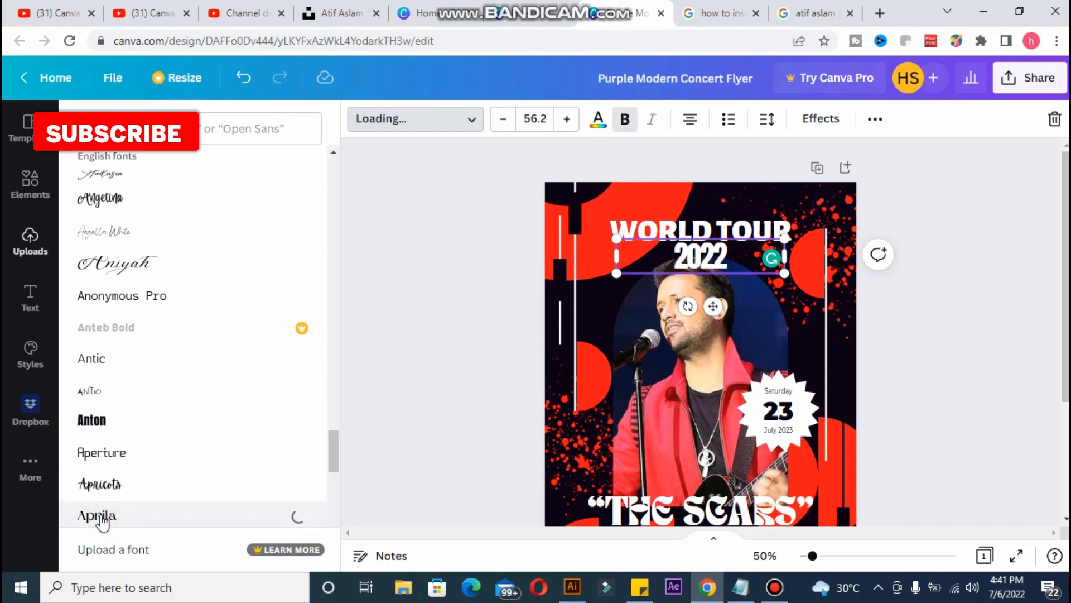
left_click(569, 126)
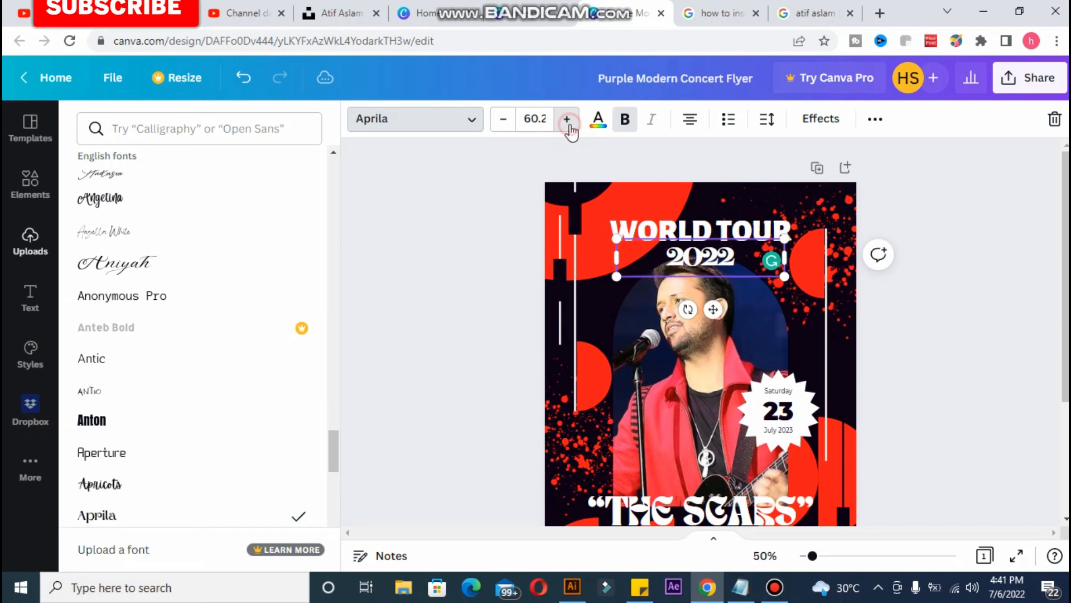
left_click(423, 260)
Move the "WORLD TOUR" heading slightly upward and shift "2022" up directly beneath it.
left_click(660, 232)
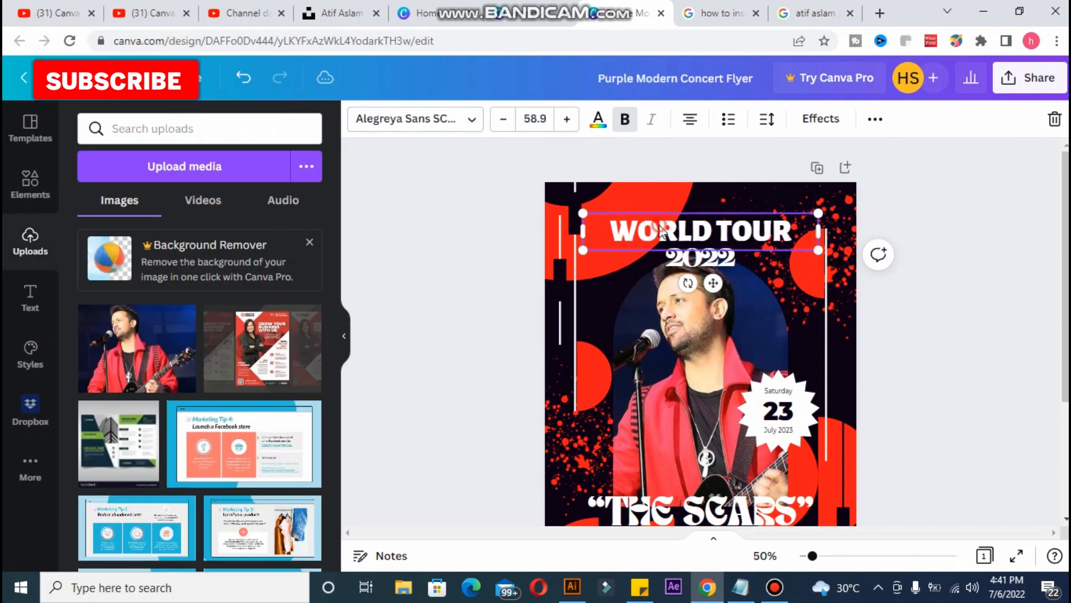
left_click_drag(660, 231, 658, 216)
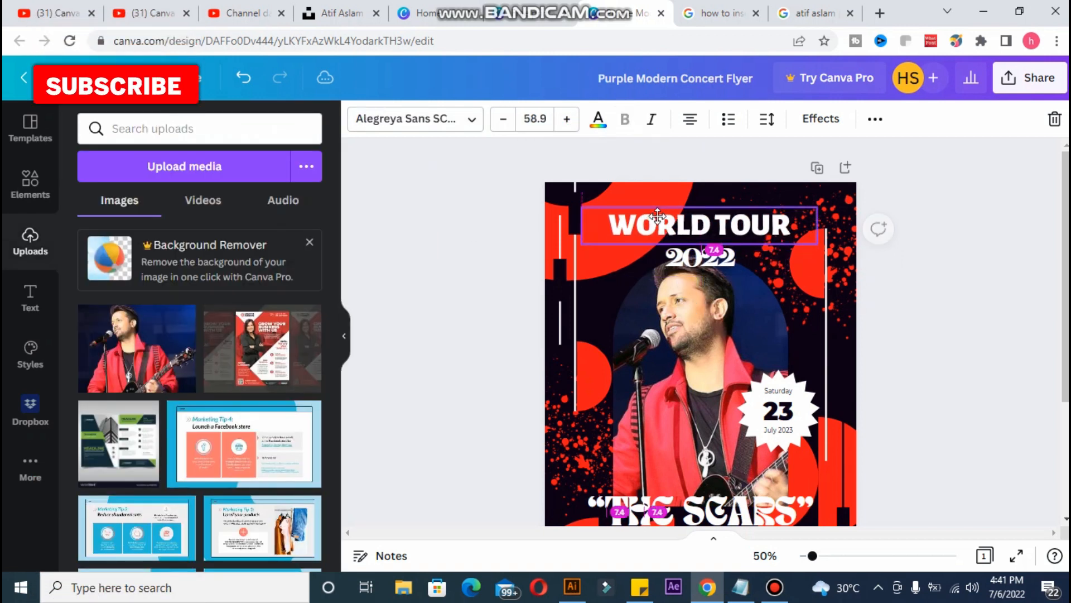
left_click(673, 256)
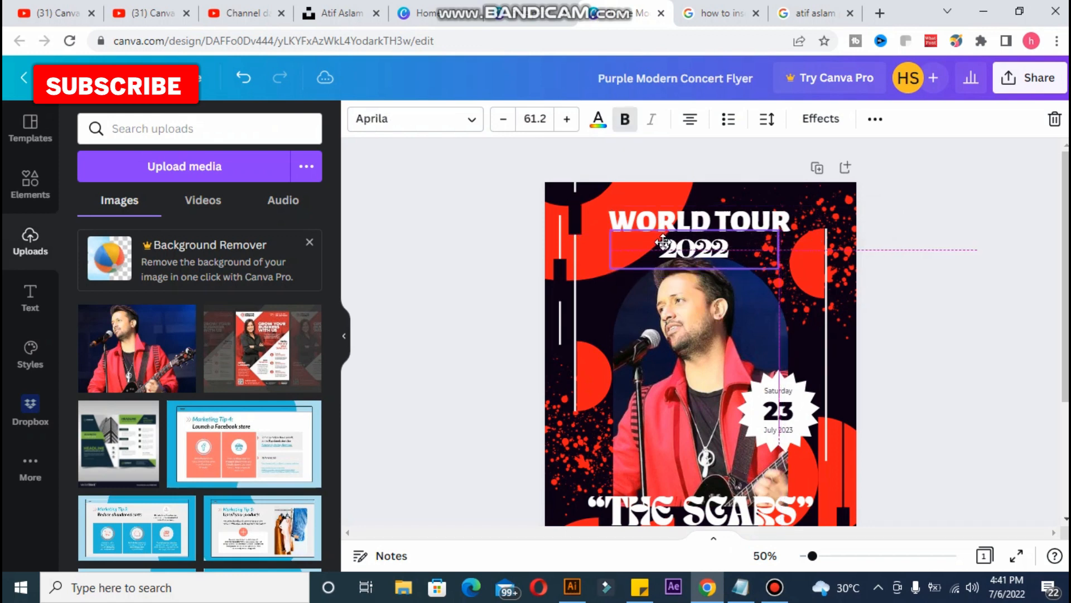
left_click(909, 317)
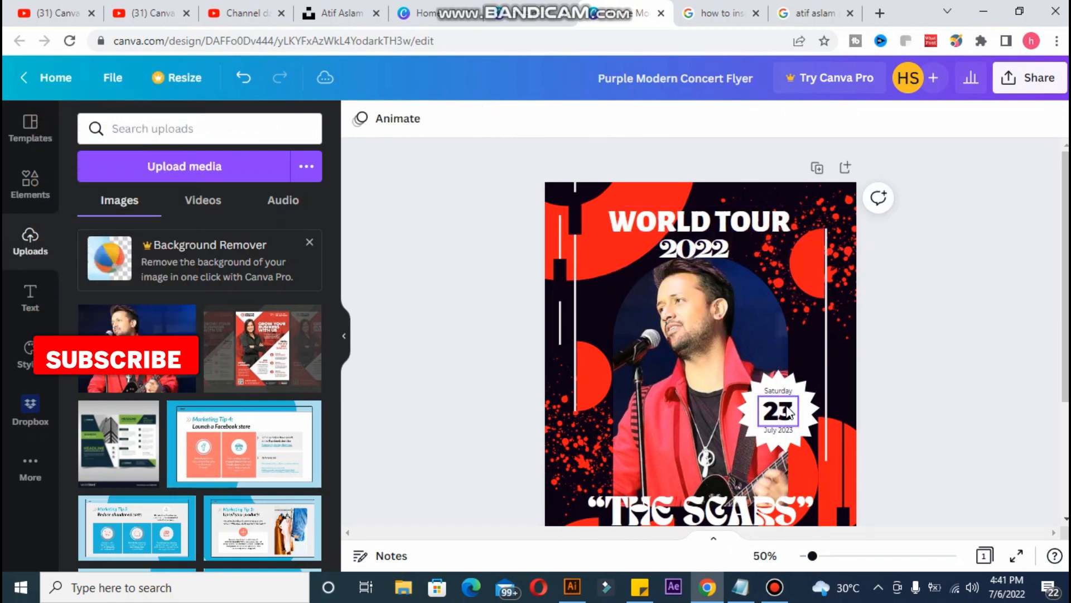
Recolor the white starburst date badge light blue after trying document red, the photo's coral red, orange and a darker blue.
left_click(755, 390)
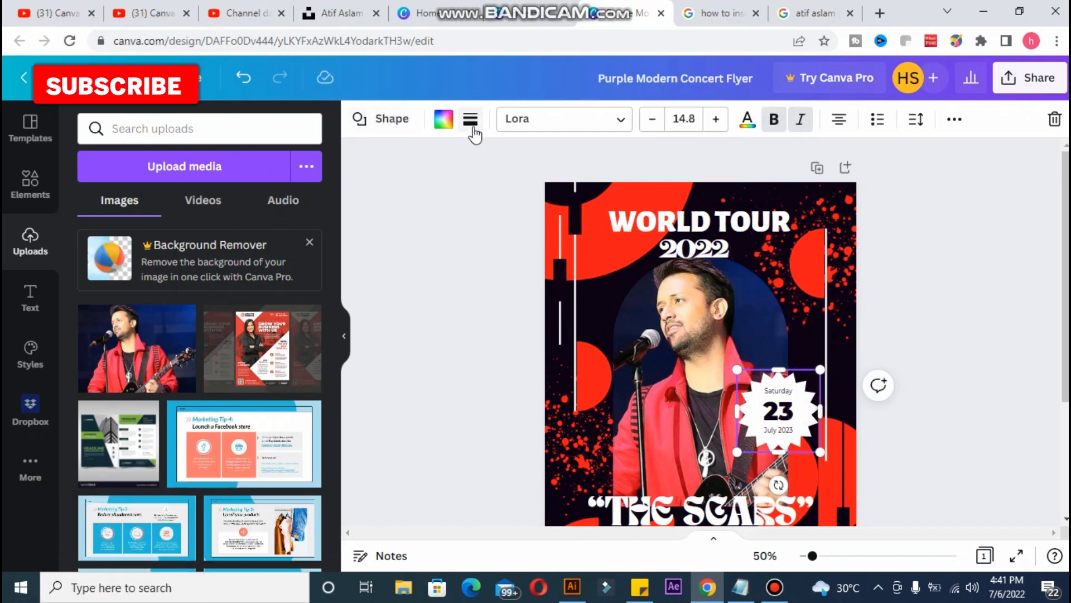
left_click(444, 120)
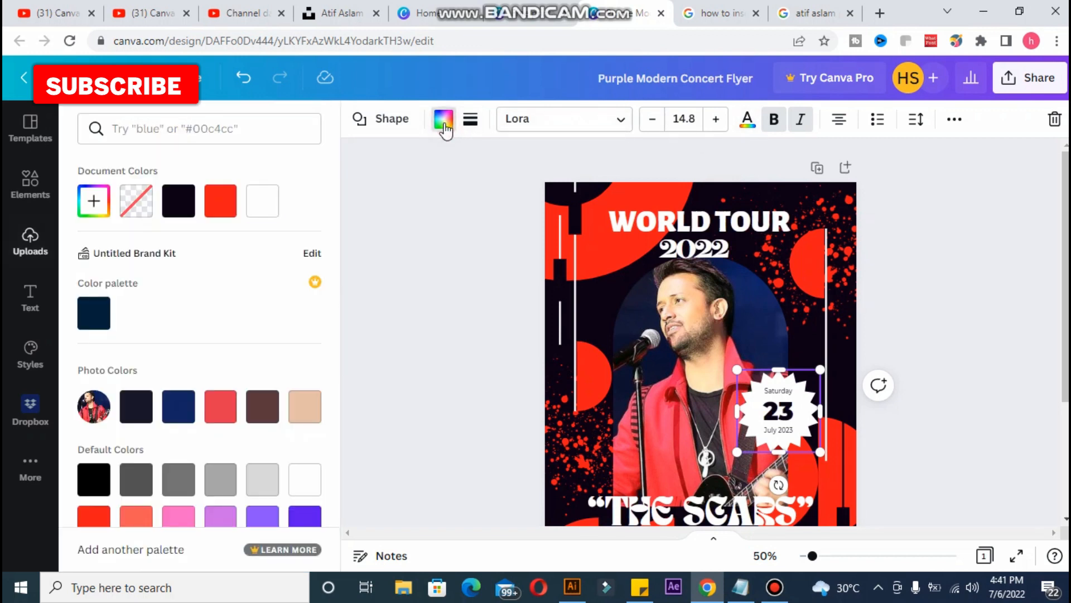
left_click(221, 201)
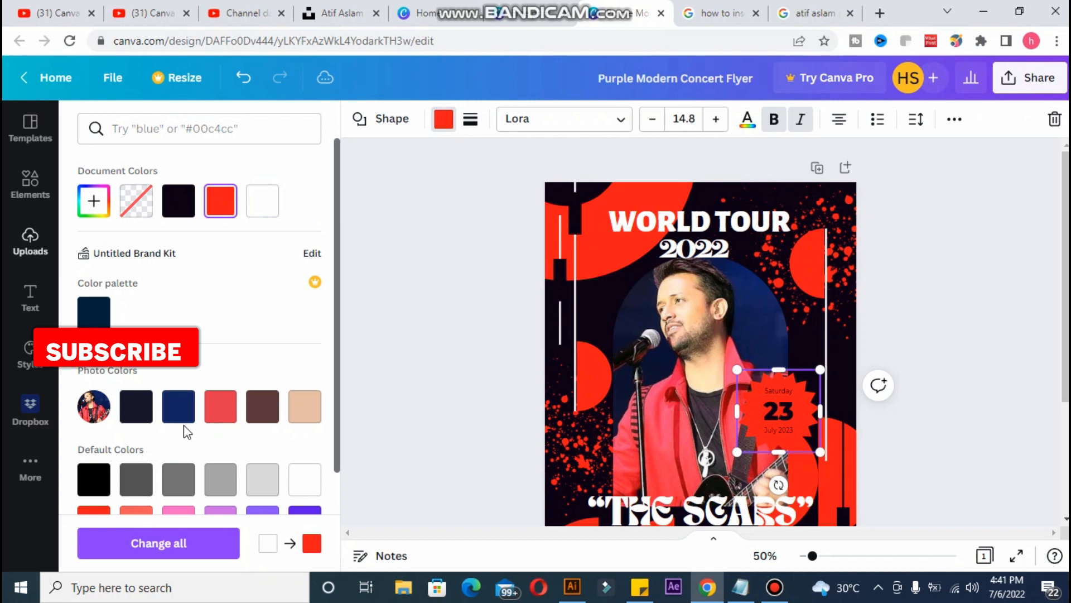
left_click(220, 406)
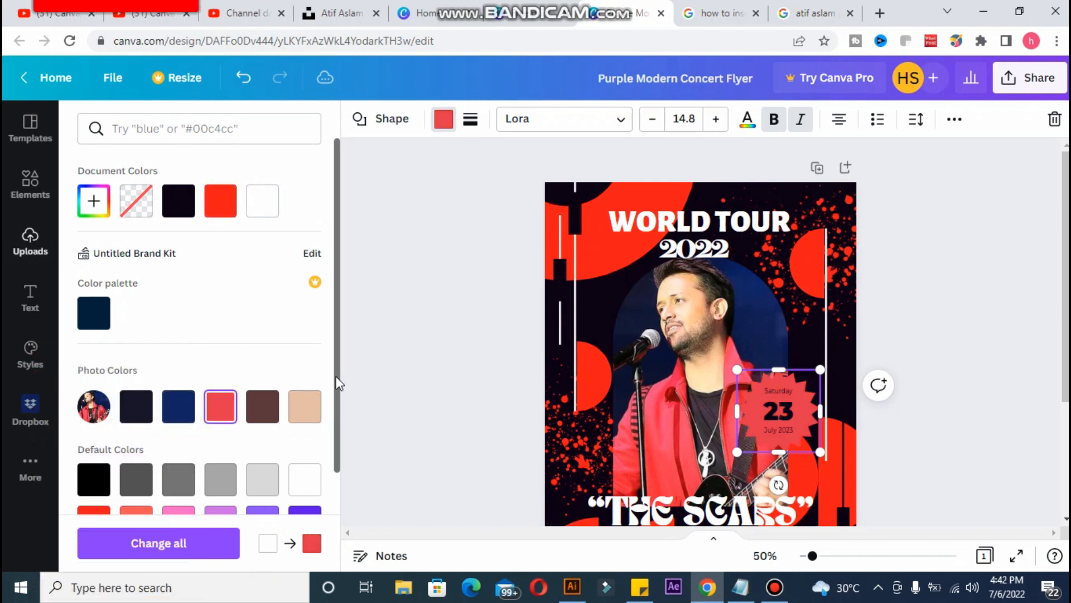
left_click_drag(336, 380, 337, 479)
left_click(304, 479)
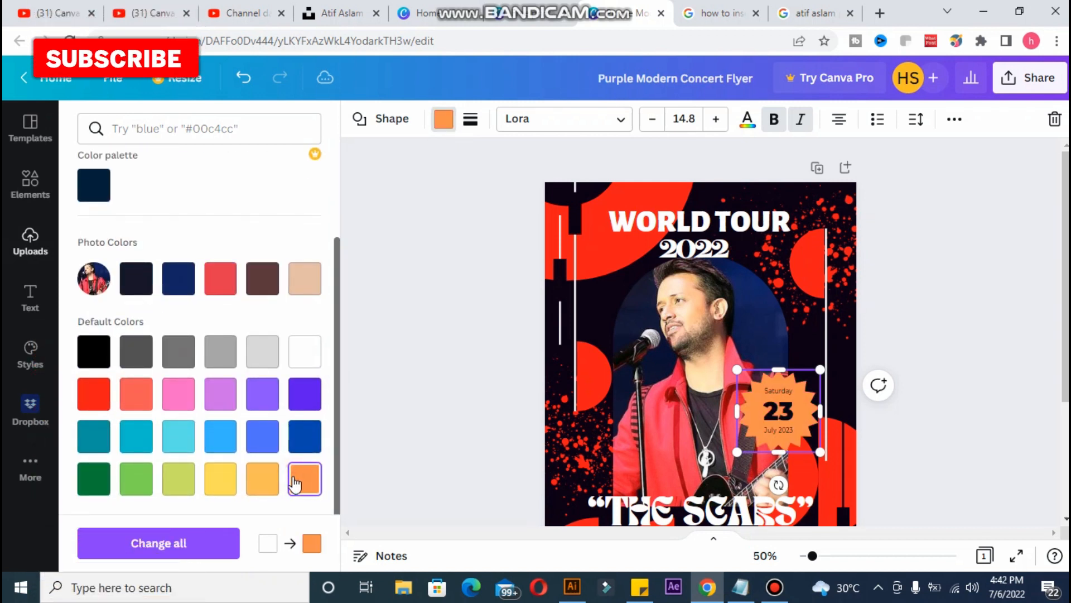
left_click(261, 441)
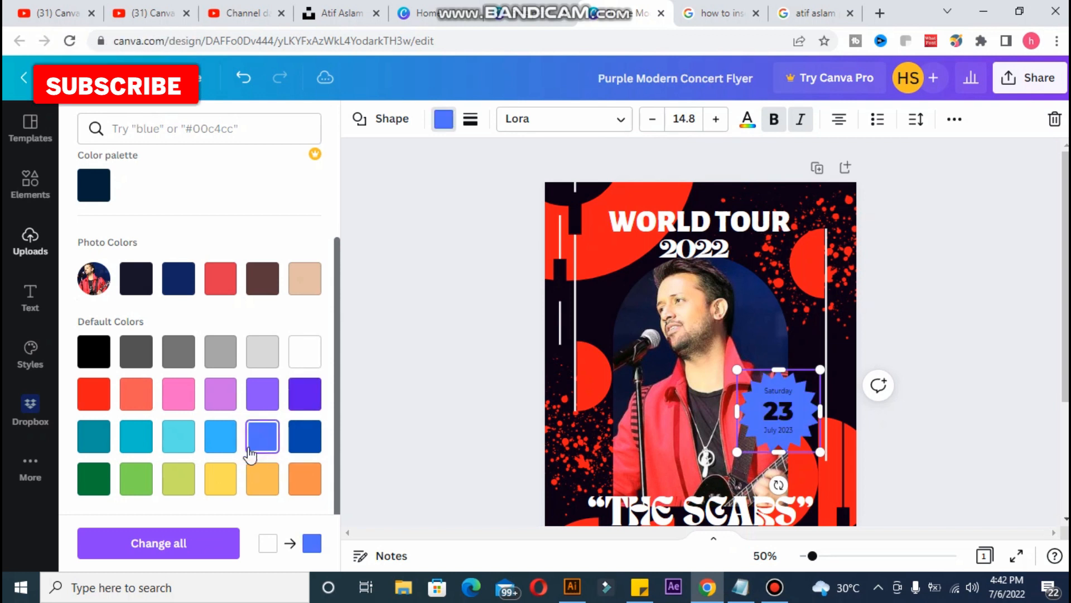
left_click(224, 444)
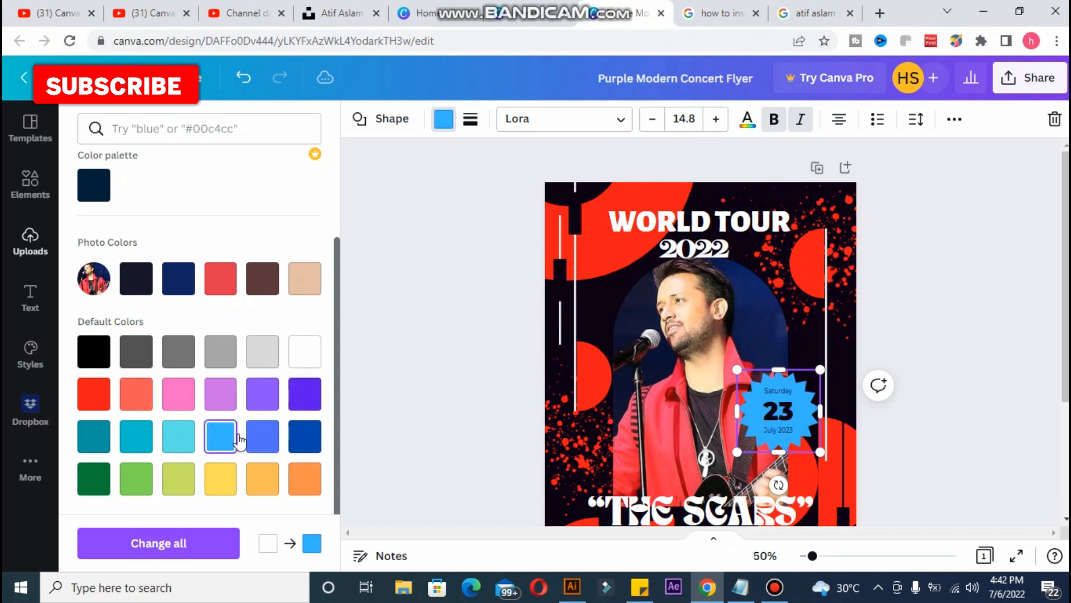
left_click(447, 399)
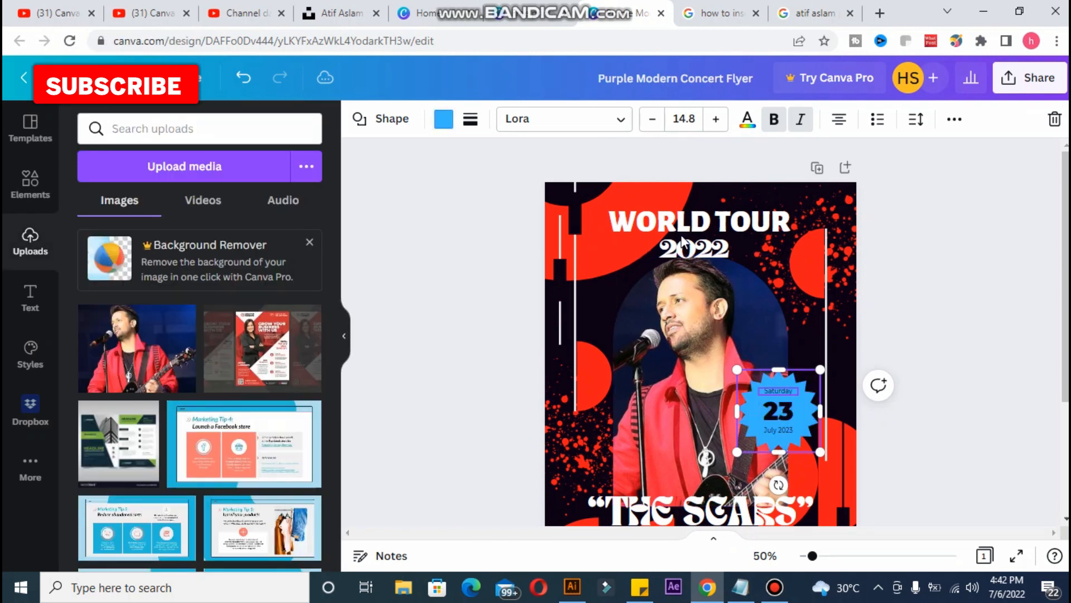
left_click(879, 386)
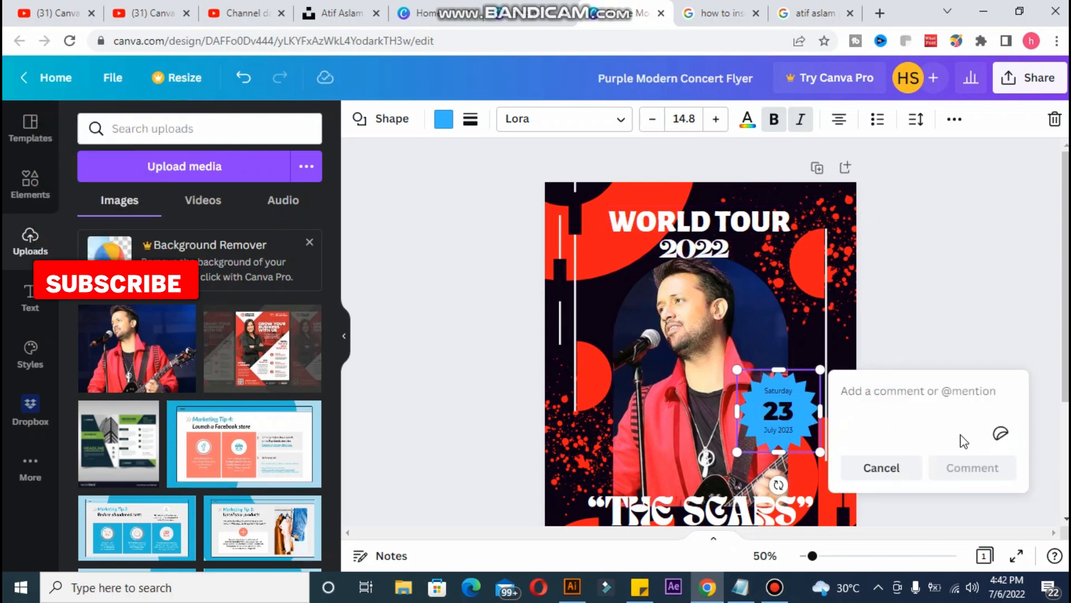
left_click(861, 469)
Recolor the "23" in the date badge white.
left_click(785, 411)
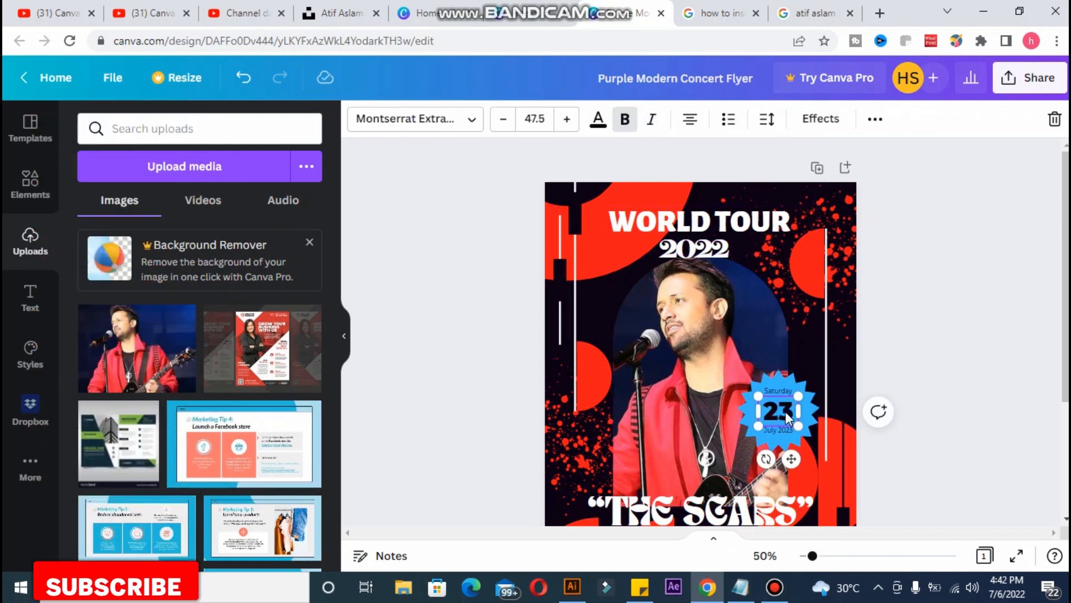
left_click(597, 119)
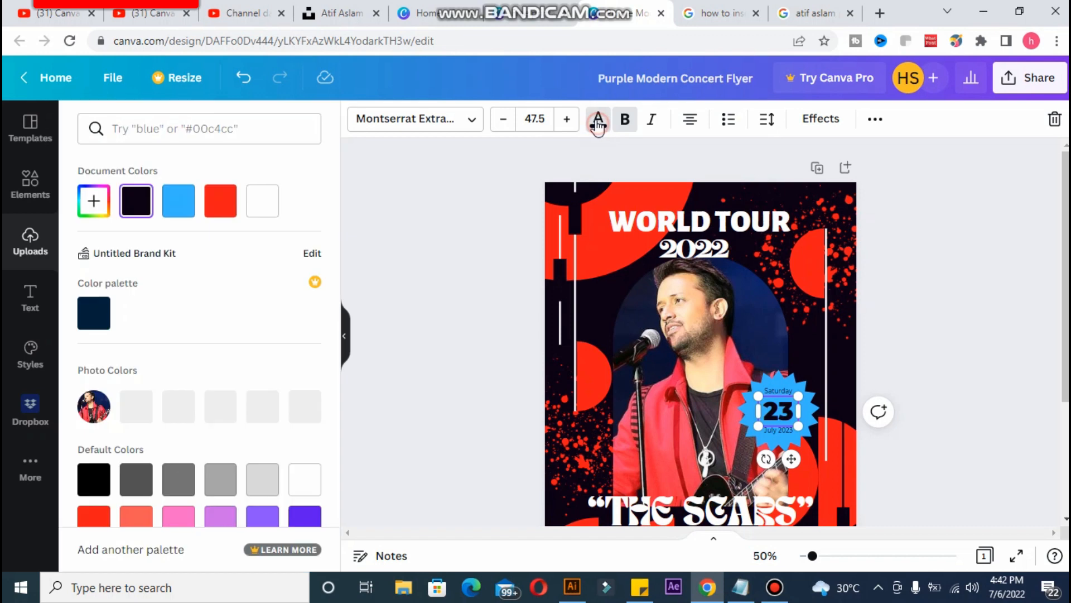
left_click(262, 200)
left_click(403, 253)
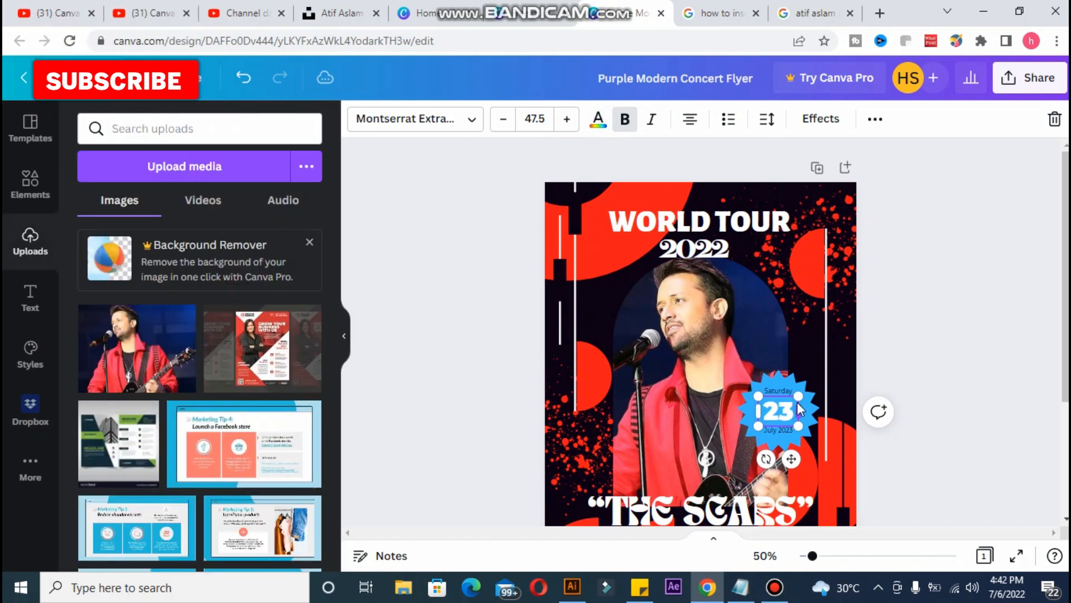
Recolor the badge's "Saturday" and "July 2023" lines white.
left_click(785, 394)
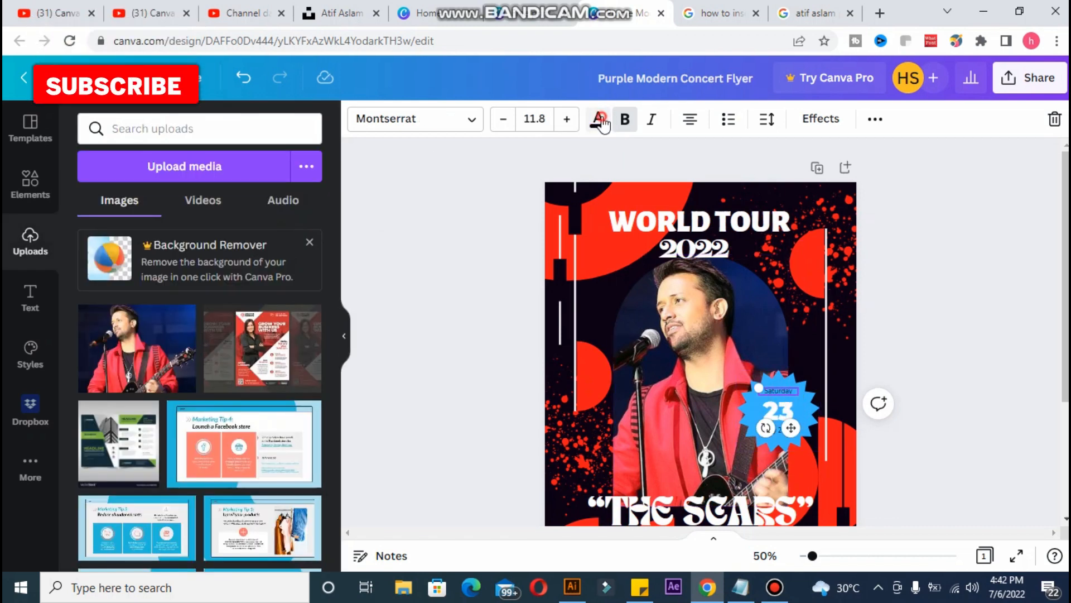
left_click(598, 120)
left_click(273, 203)
left_click(441, 201)
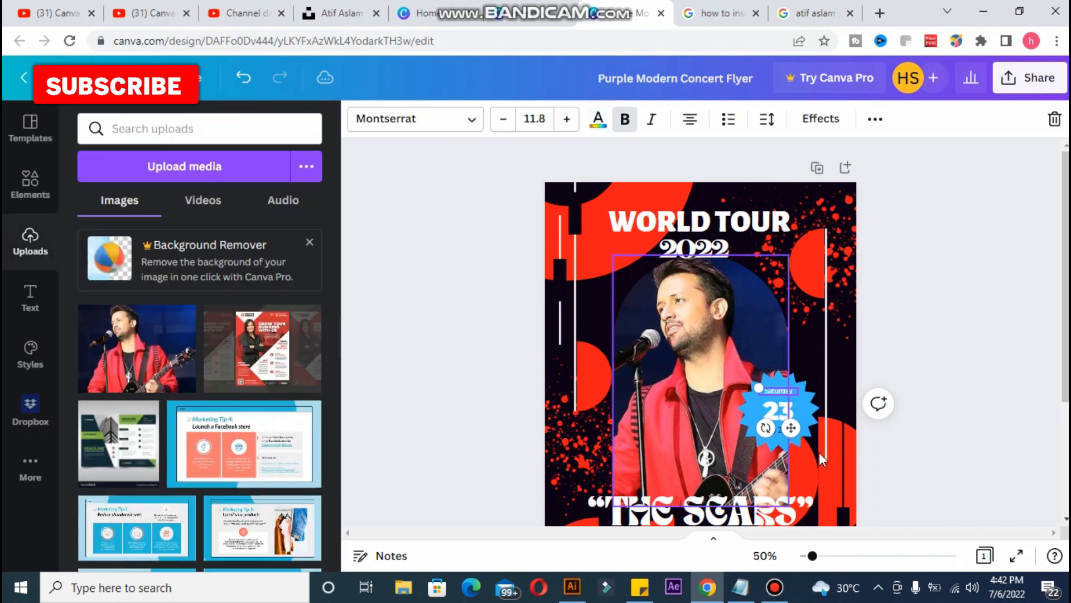
left_click(907, 379)
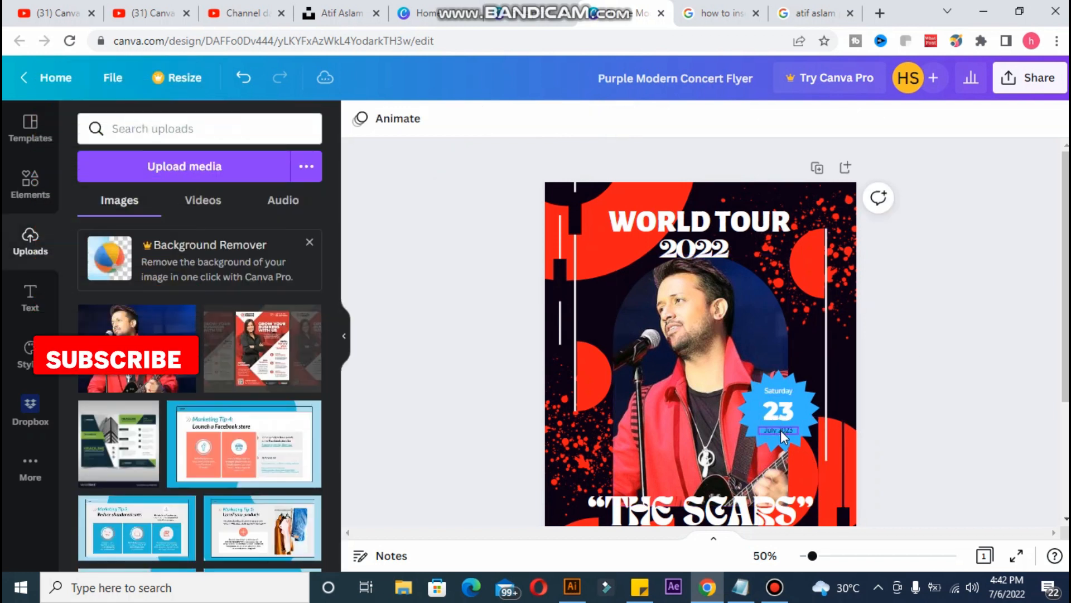
left_click(781, 430)
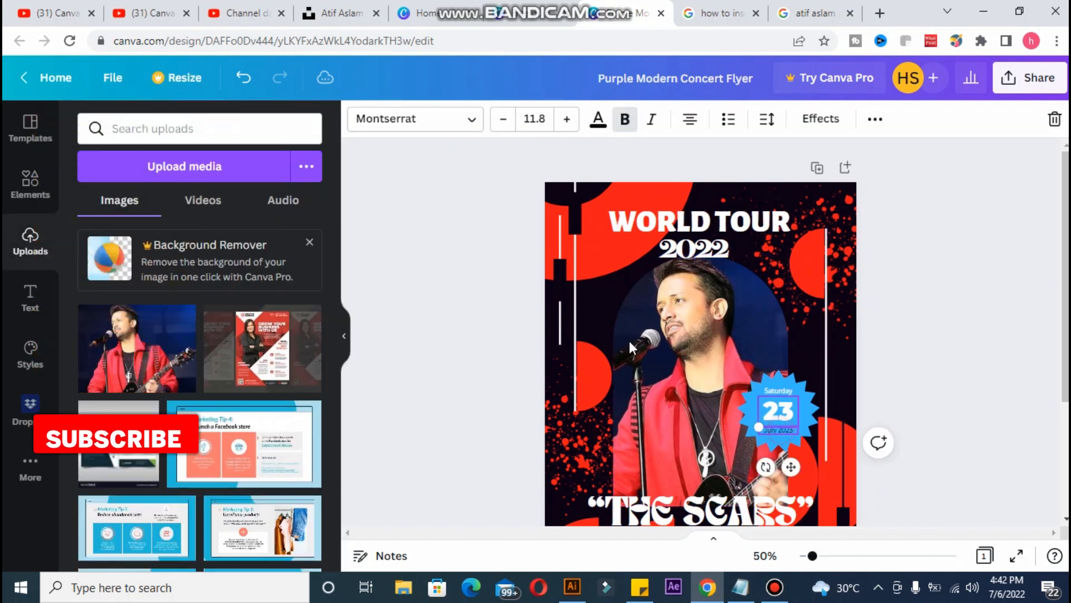
left_click(598, 119)
left_click(263, 200)
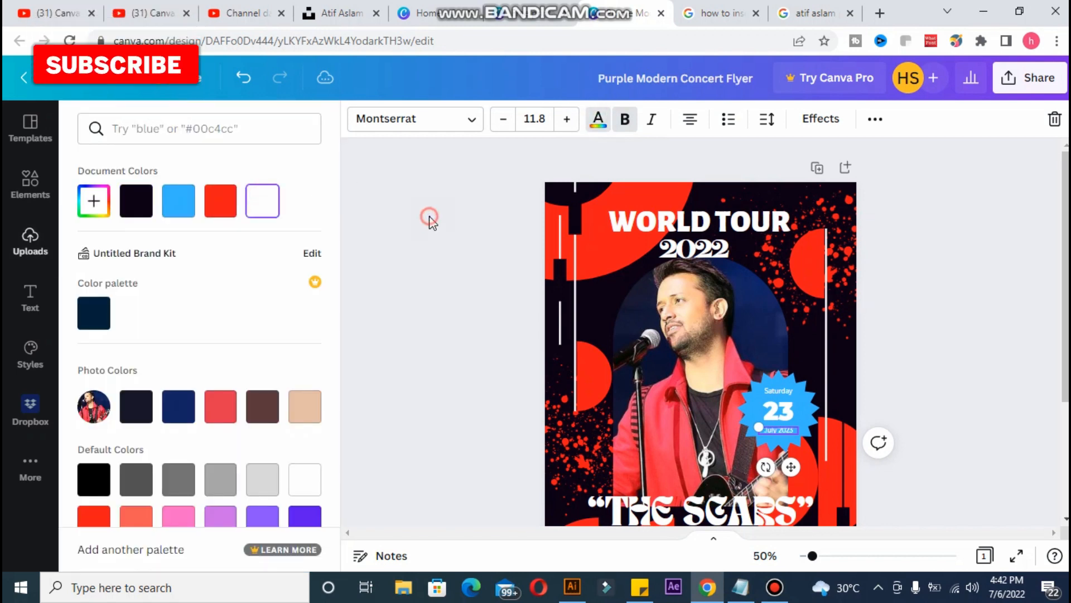
left_click(921, 283)
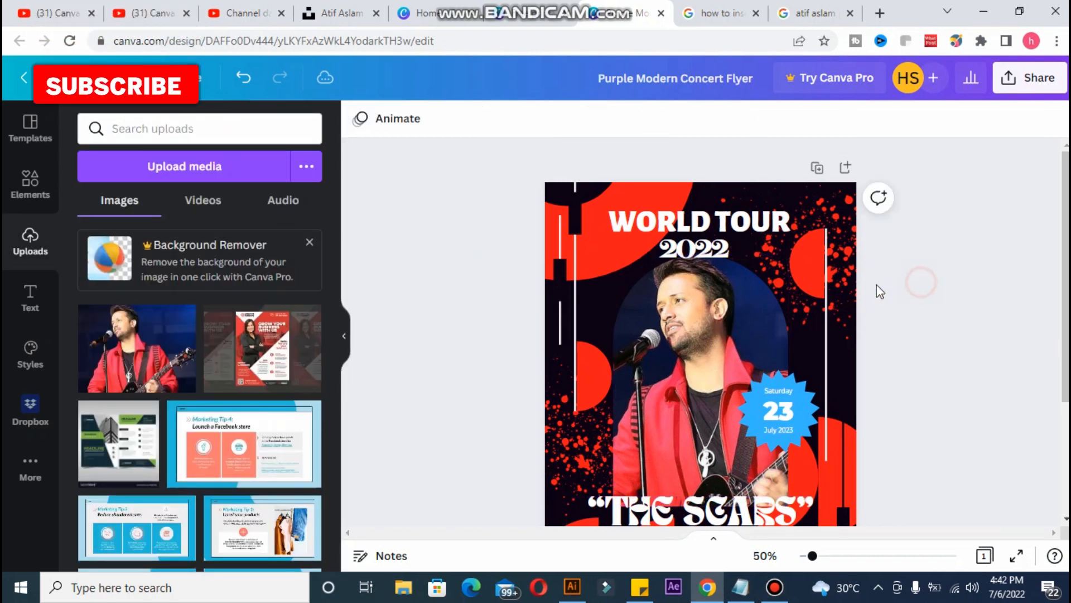
Recolor the starburst date badge yellow after trying the photo's coral red and beige, the dark navy palette color and orange.
left_click(803, 383)
left_click(445, 120)
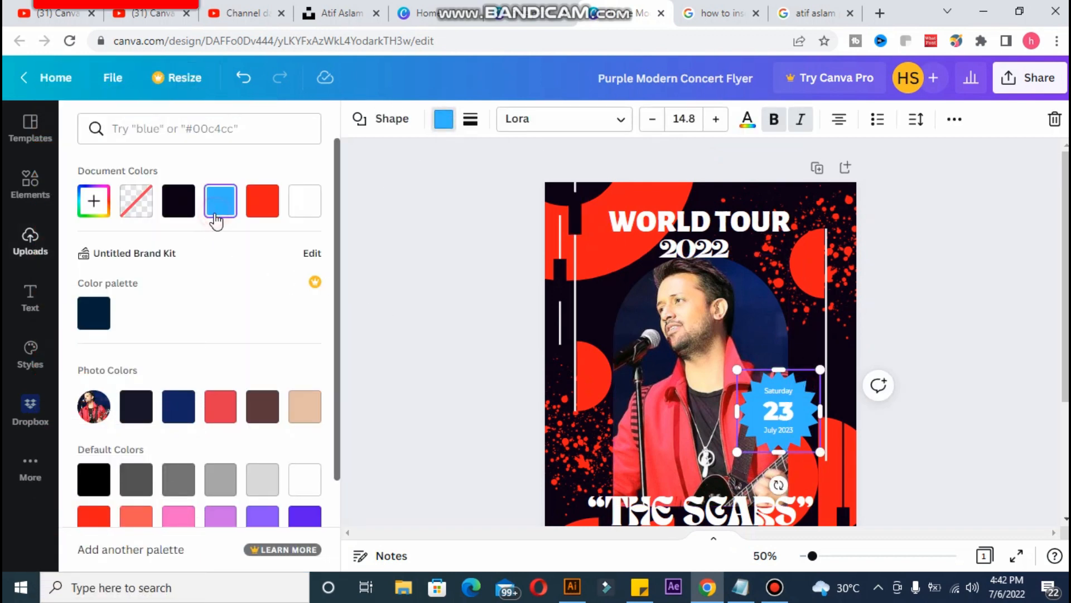
left_click(208, 411)
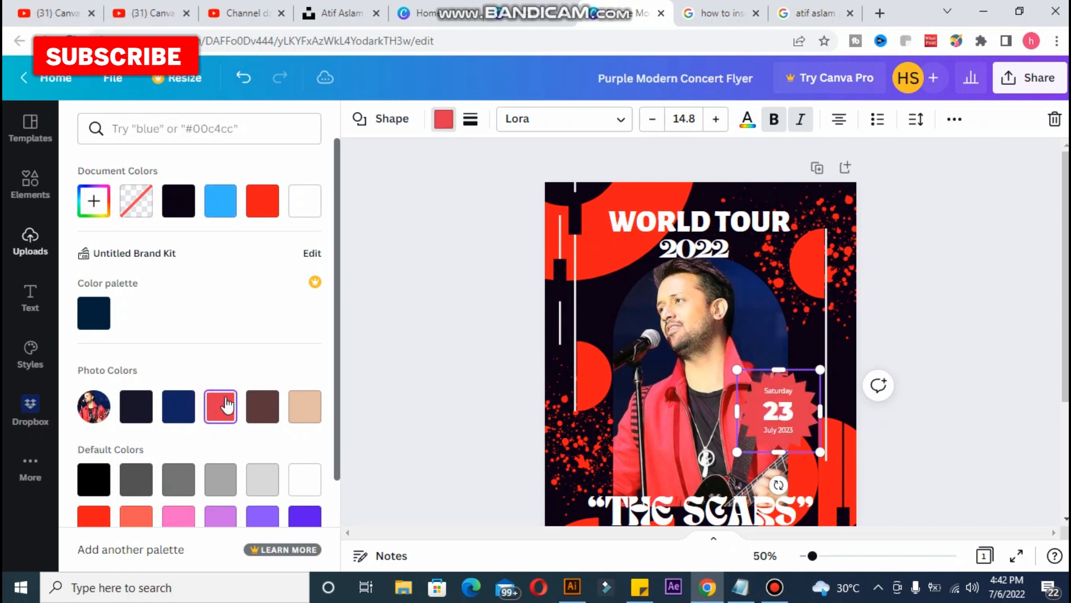
left_click(310, 415)
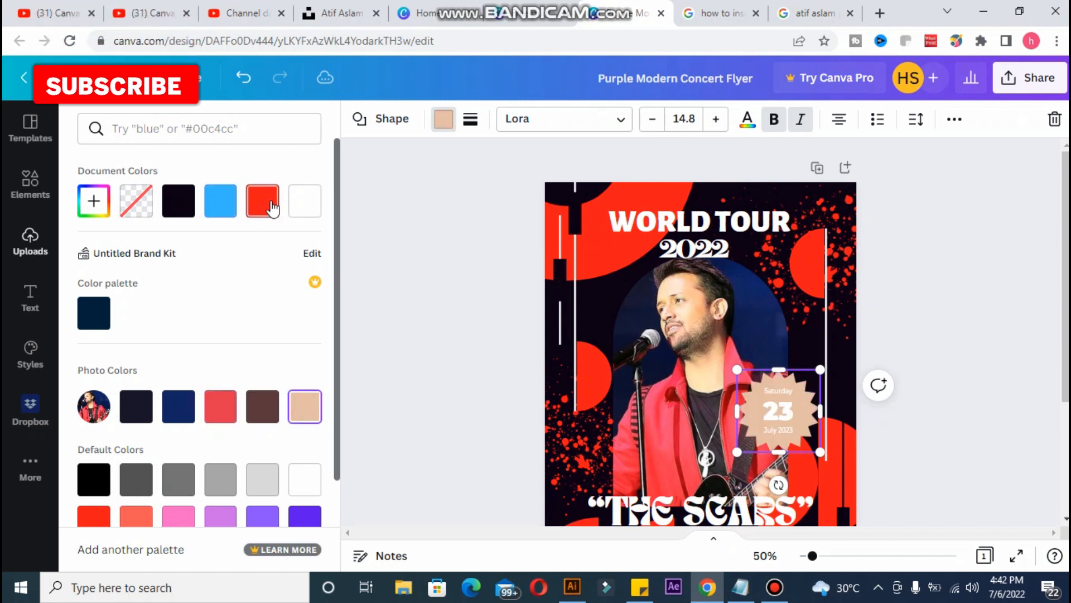
left_click(301, 209)
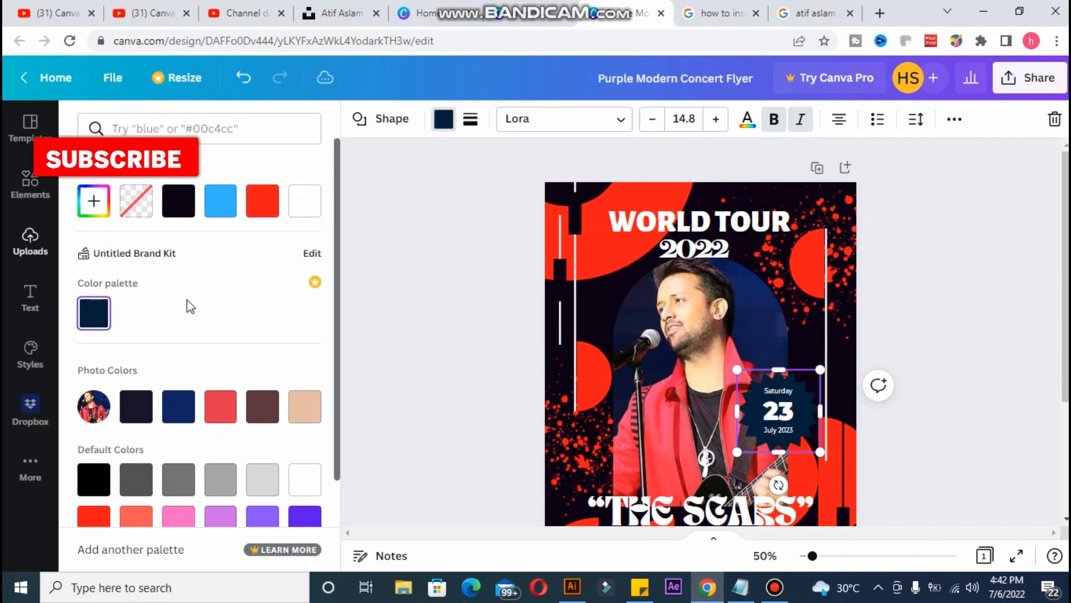
left_click_drag(338, 281, 339, 440)
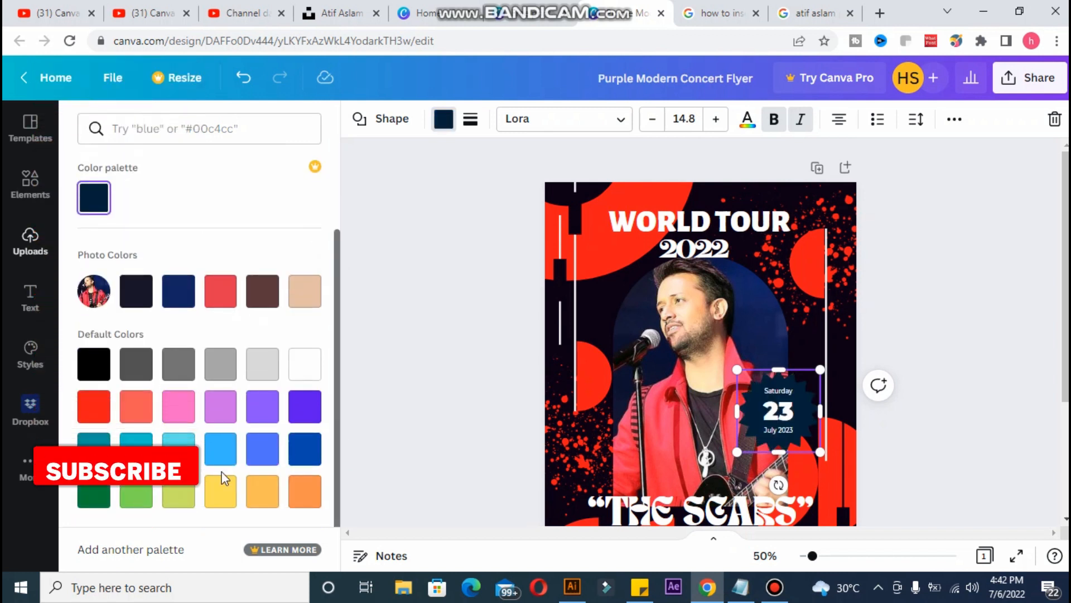
left_click(233, 492)
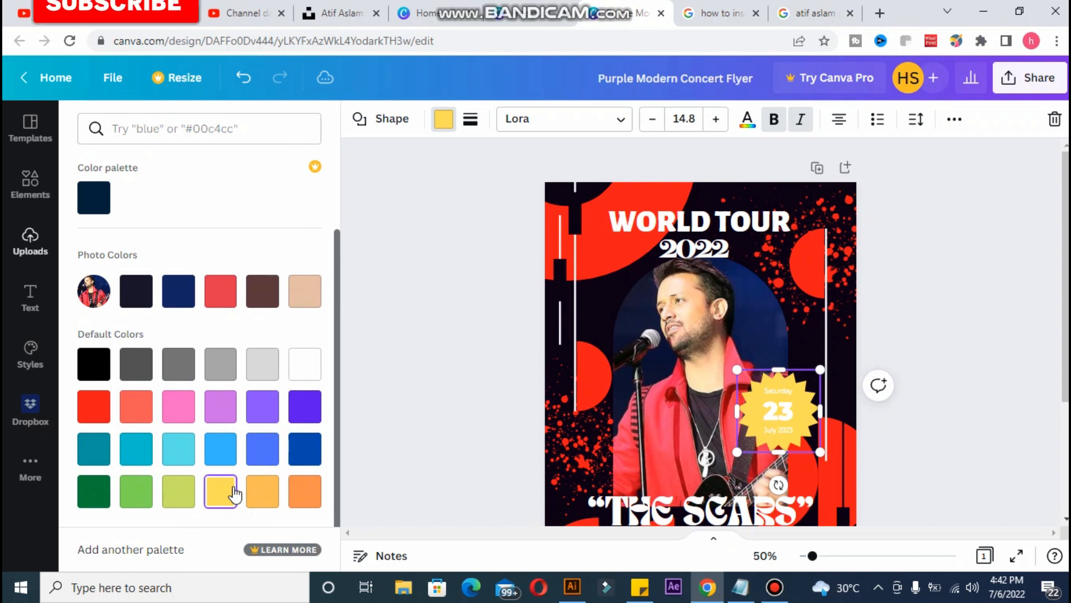
left_click(304, 494)
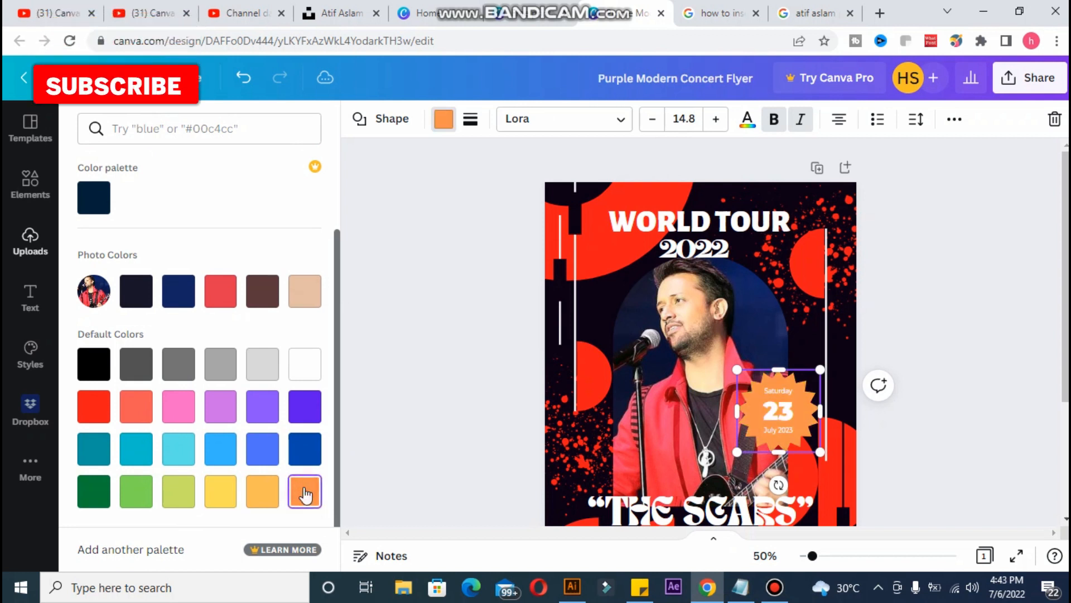
left_click(234, 500)
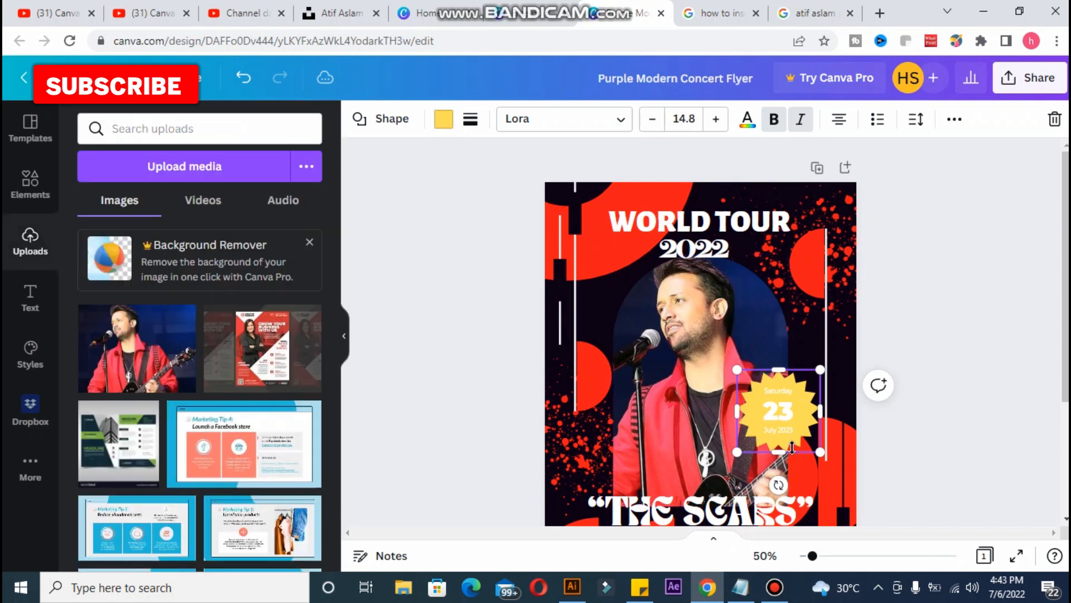
Shrink the yellow starburst slightly and keep it centered horizontally behind the date text.
left_click_drag(819, 451, 809, 438)
left_click_drag(752, 392, 757, 394)
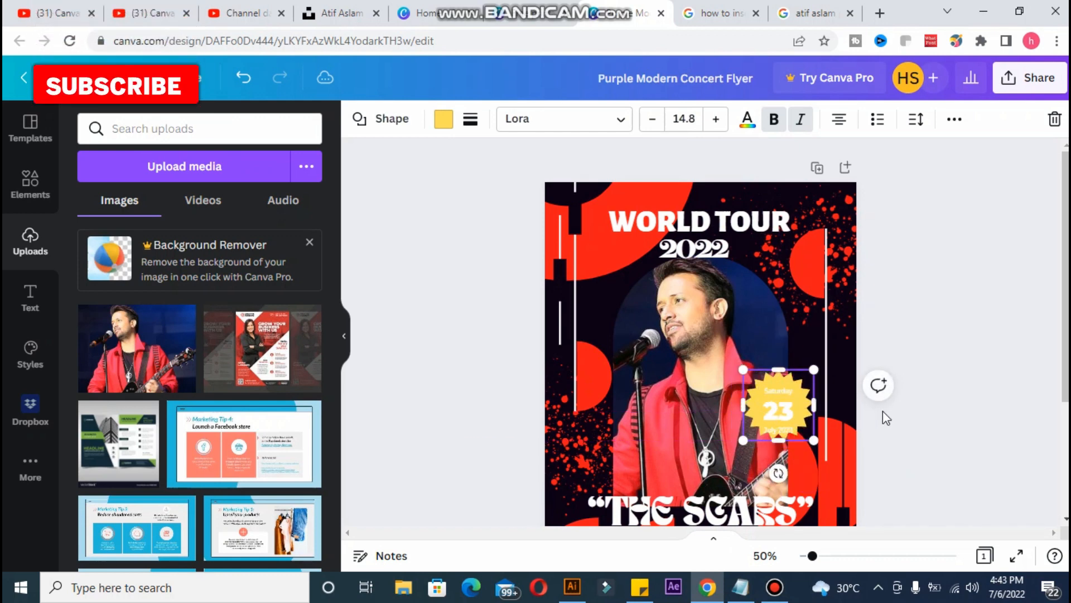
left_click(884, 417)
Recolor the badge's "Saturday", "23" and "July 2023" texts with the document's near-black.
left_click(770, 391)
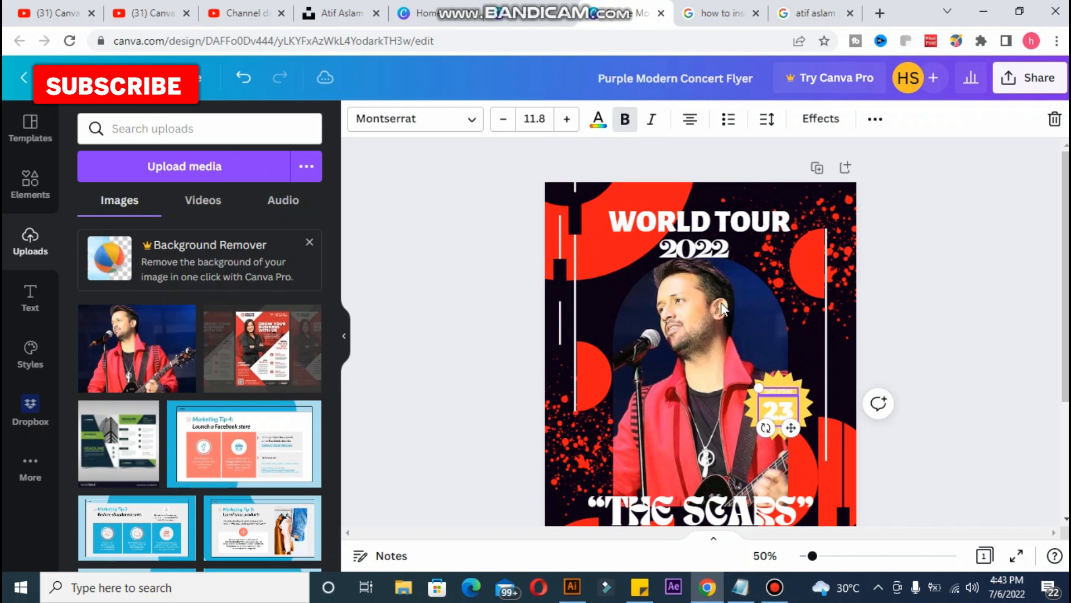
left_click(598, 122)
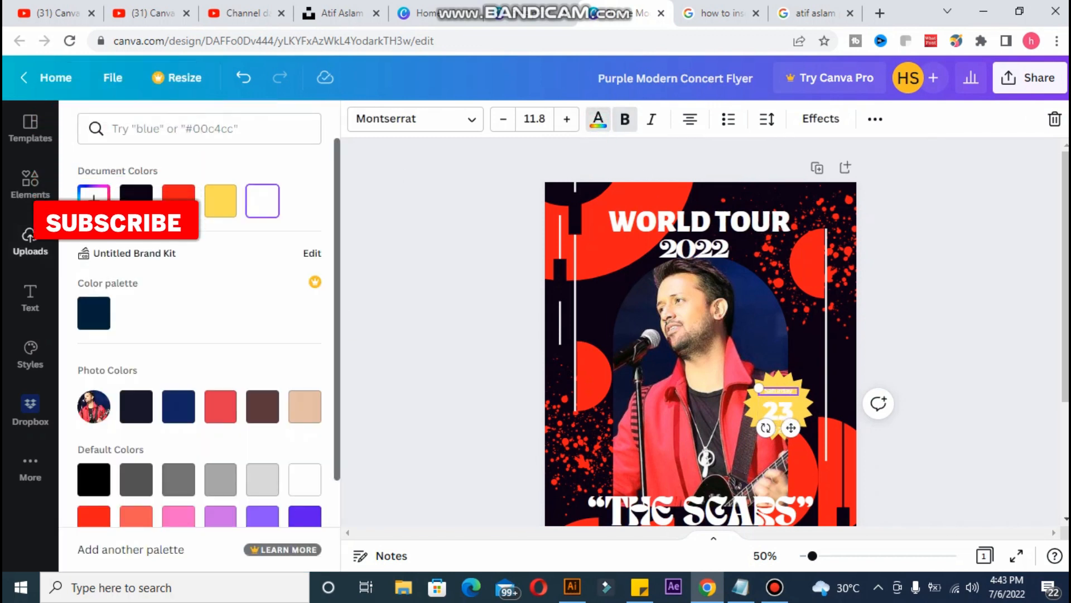
left_click(436, 282)
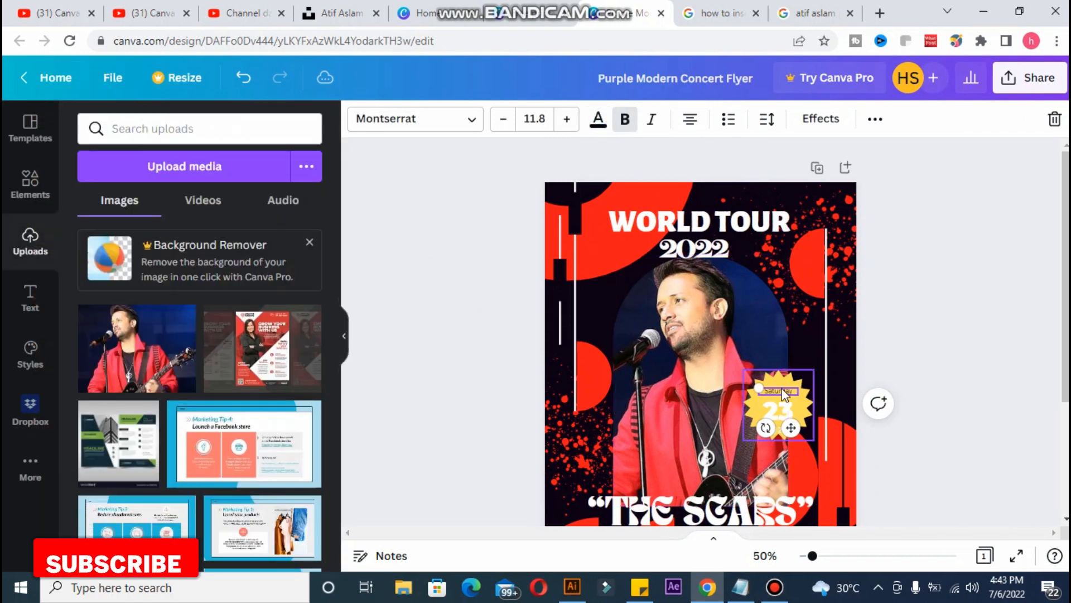
left_click(598, 119)
left_click(137, 200)
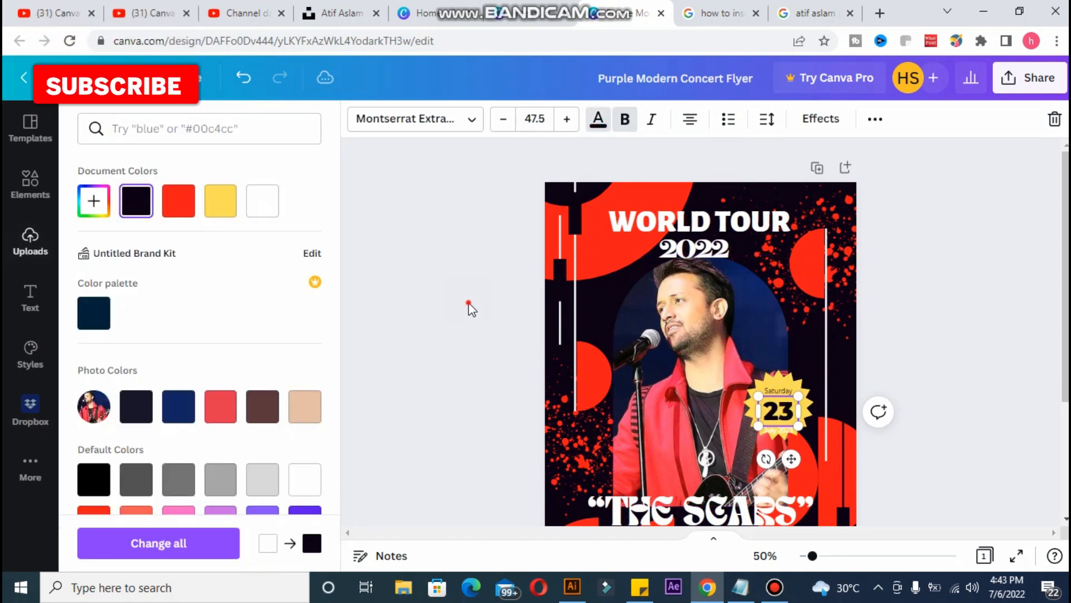
left_click(469, 306)
left_click(779, 428)
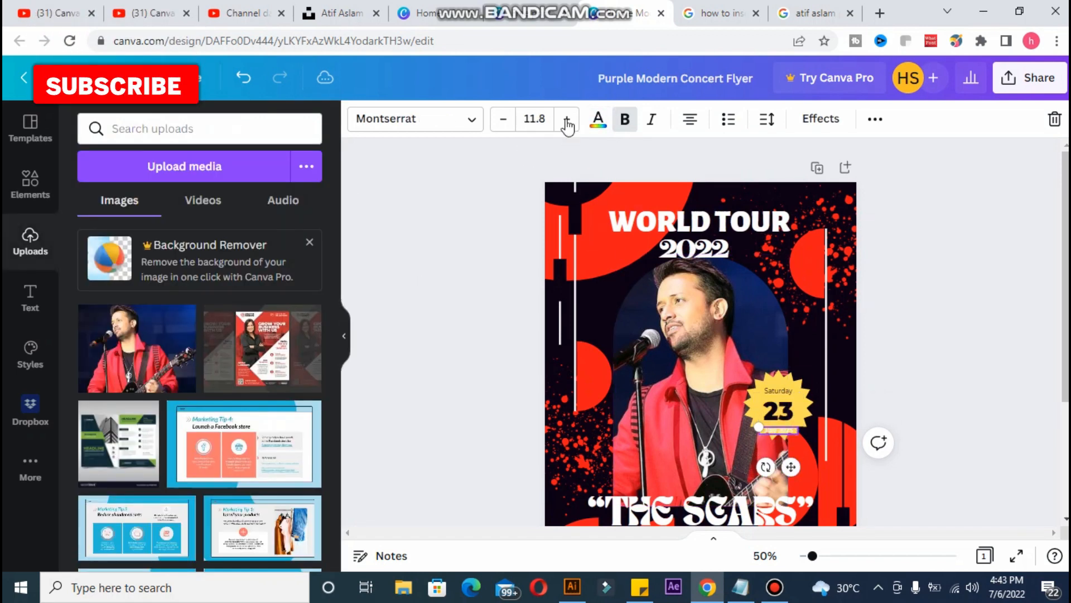
left_click(599, 118)
left_click(146, 208)
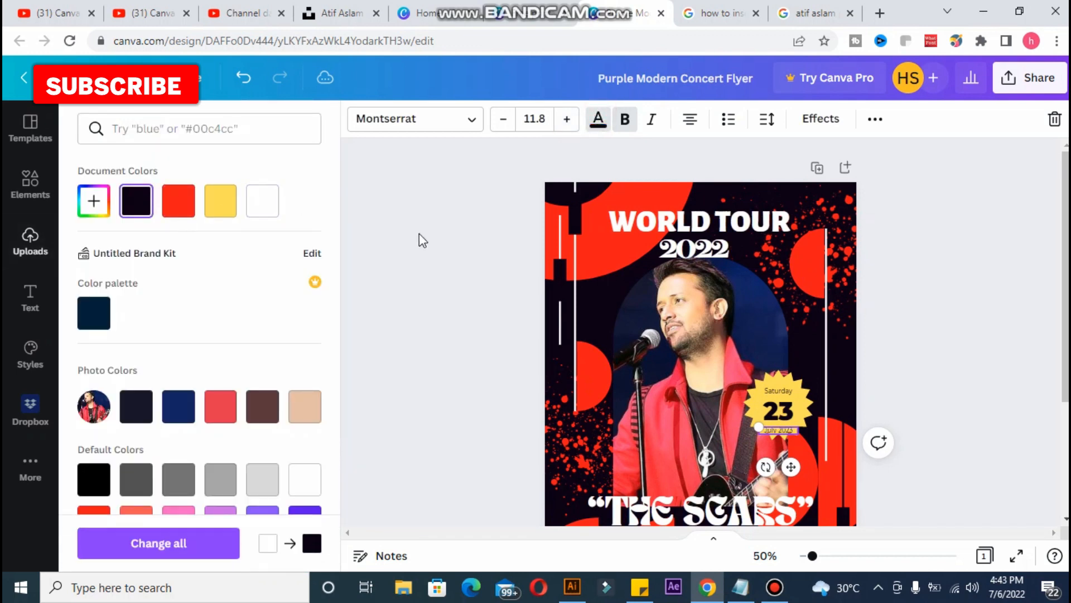
left_click(418, 235)
left_click(950, 383)
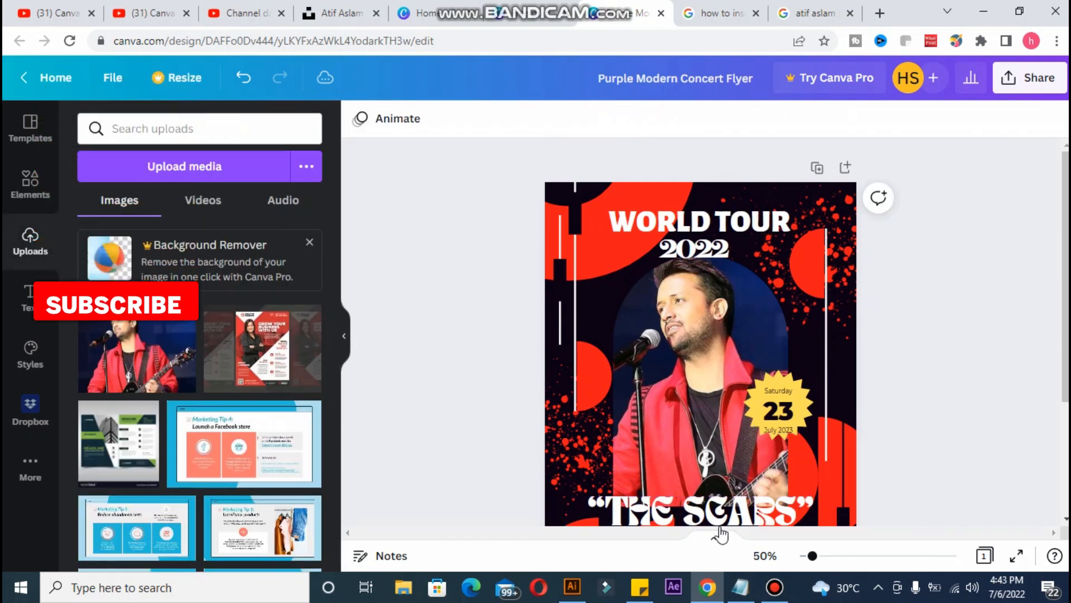
Replace "SCARS" with "LEGEND" in the quoted title below the singer photo.
double_click(806, 506)
left_click(806, 505)
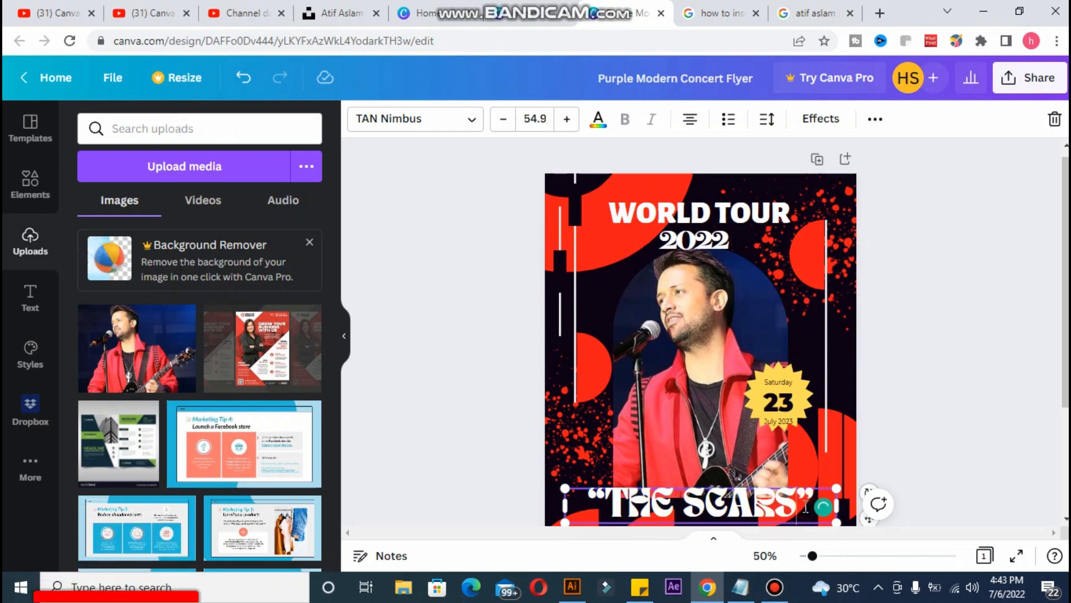
key("BackSpace")
key("BackSpace")
key("BackSpace")
key("BackSpace")
key("BackSpace")
key("BackSpace")
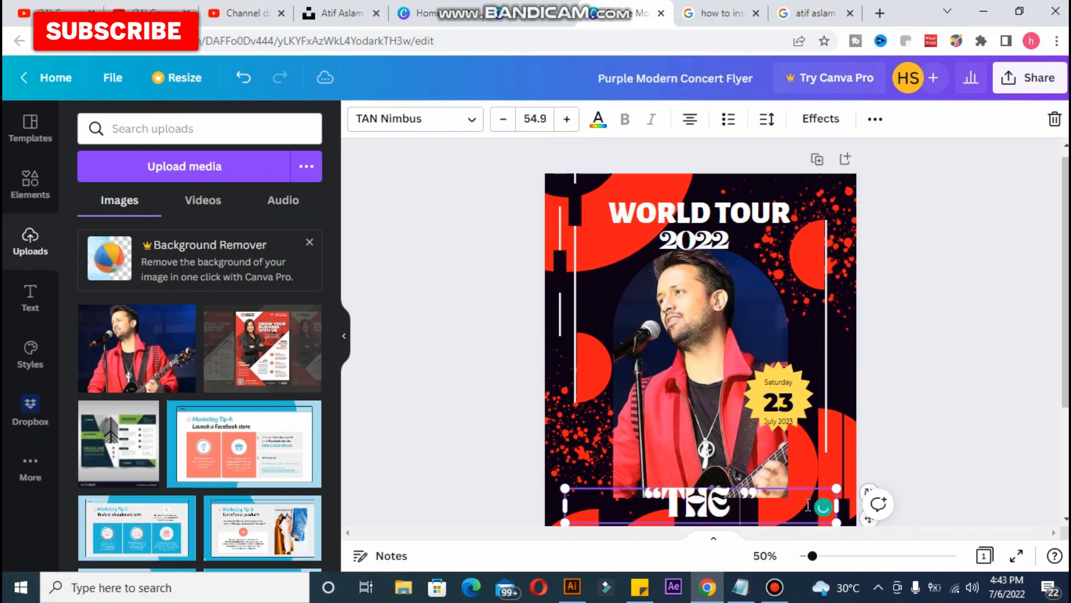
type("LEGEND")
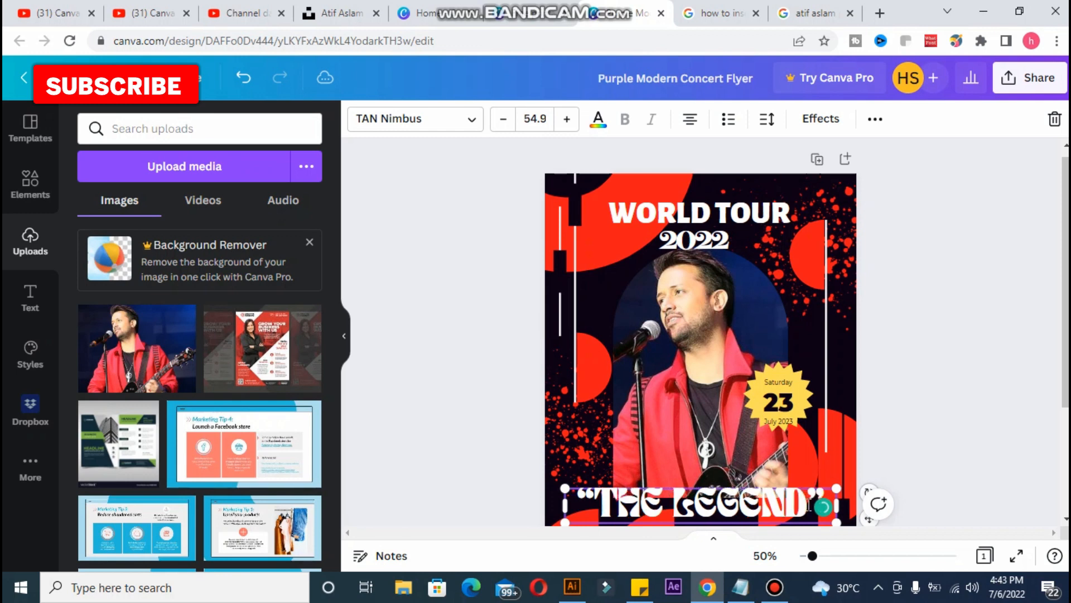
left_click(910, 462)
Set the "THE LEGEND" title in Alfa Slab One after trying Allerta Stencil, and nudge it slightly downward.
left_click(752, 510)
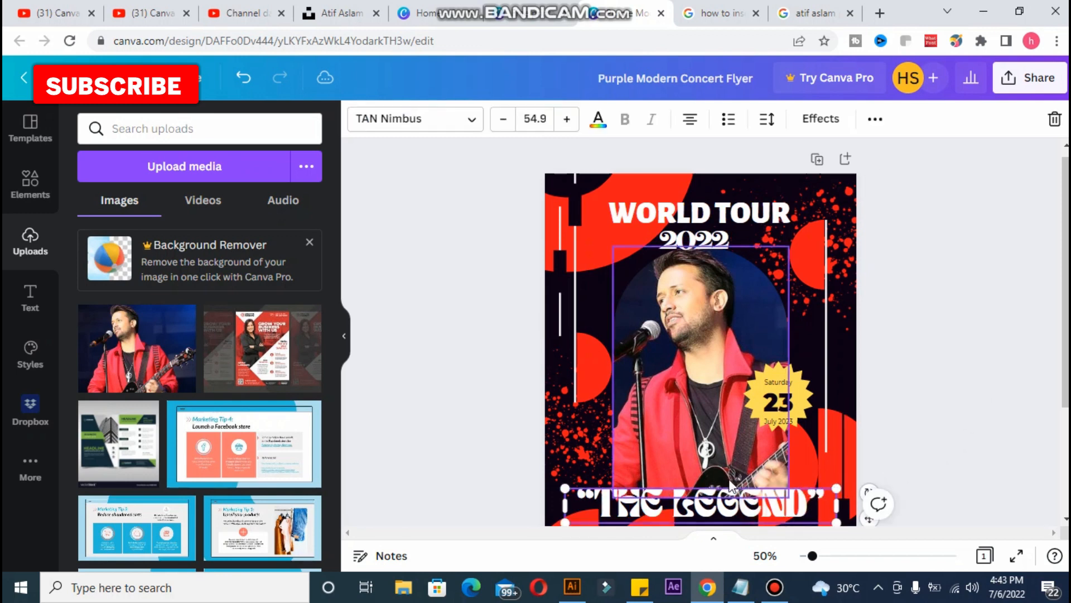
left_click(471, 119)
left_click_drag(333, 435, 324, 378)
left_click(173, 338)
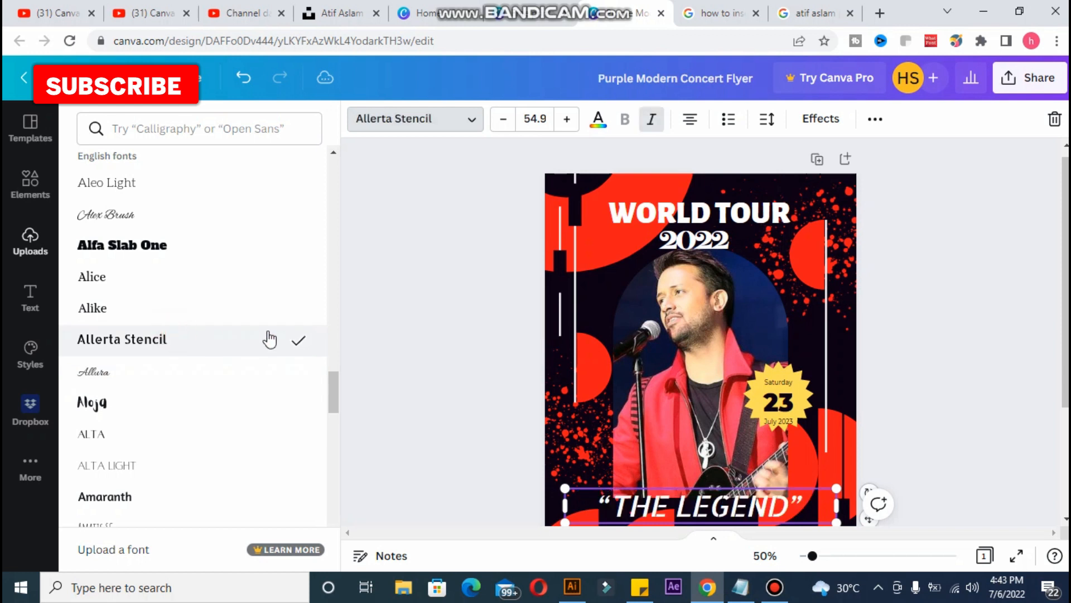
left_click(159, 235)
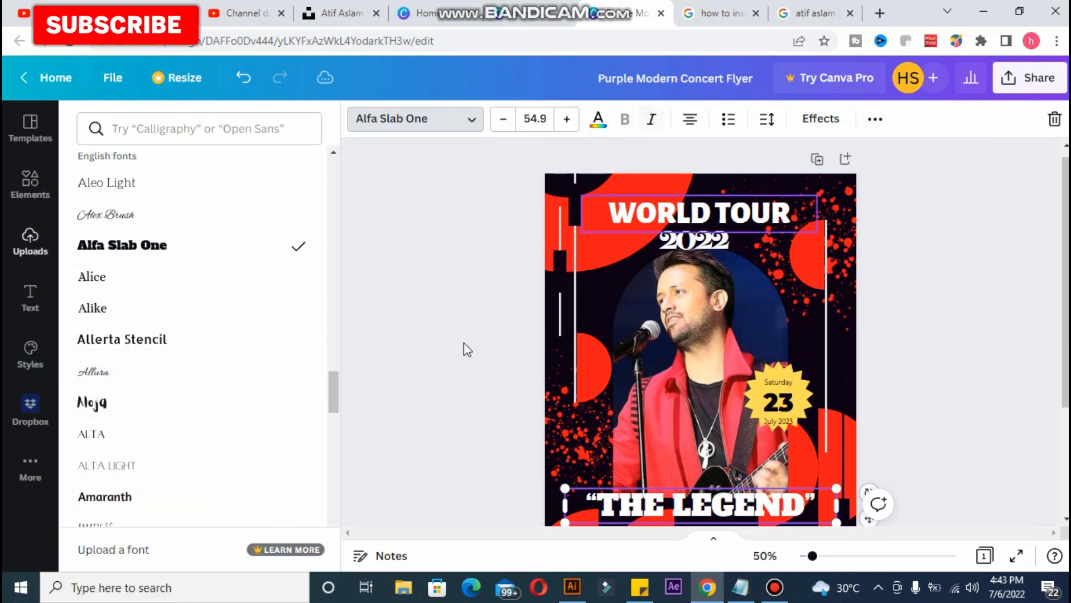
left_click(430, 343)
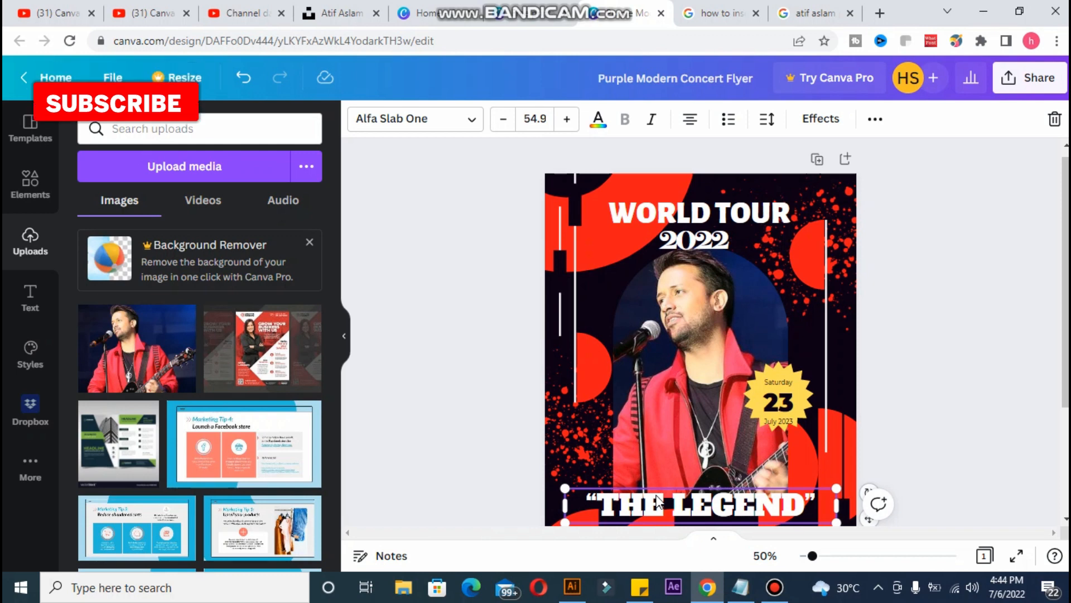
mouse_move(658, 502)
left_mouse_down()
mouse_move(656, 489)
mouse_move(654, 502)
left_mouse_up()
left_click(962, 355)
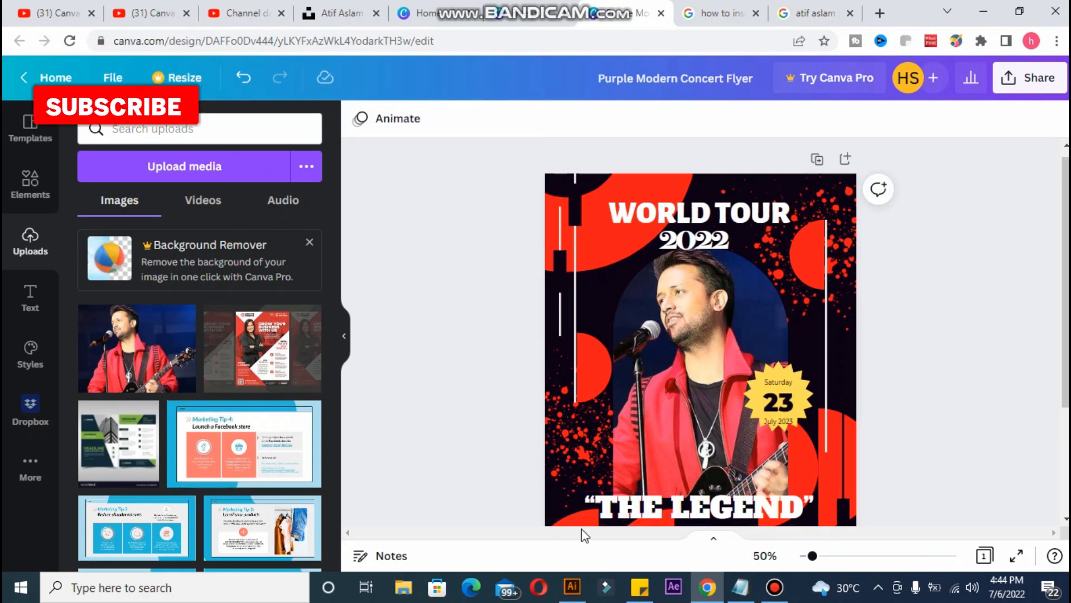
Recolor the long vertical line along the flyer's right side with the document's yellow, after trying red and white.
left_click(826, 296)
left_click(359, 122)
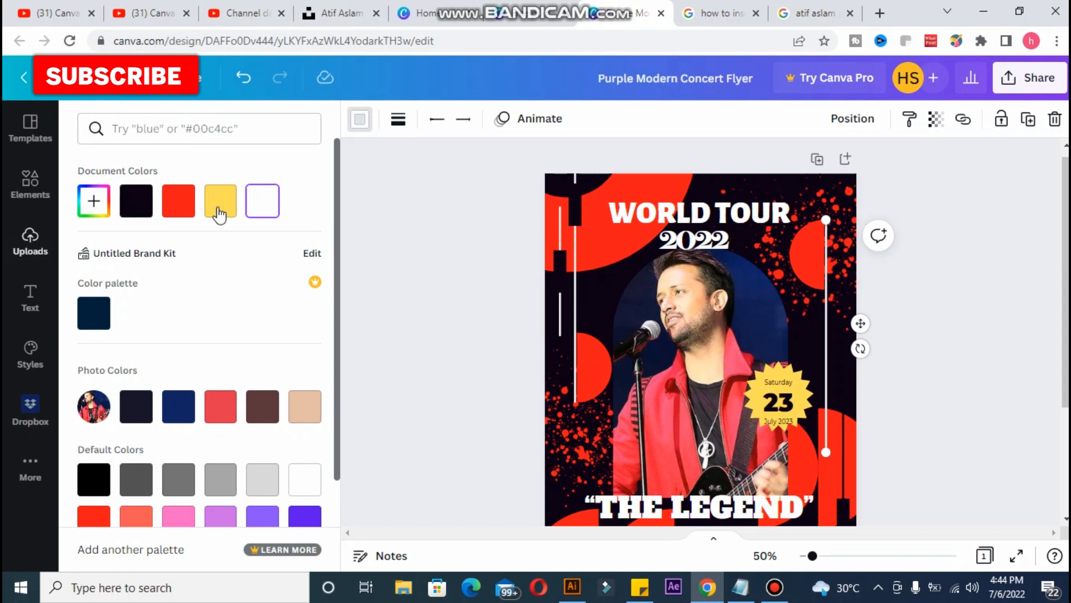
left_click(184, 205)
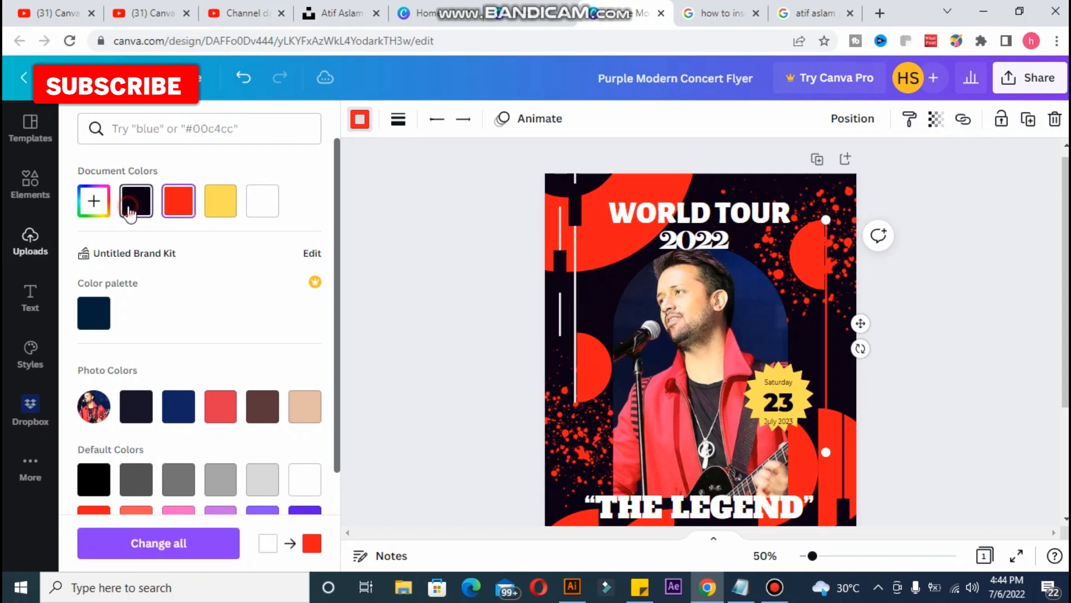
left_click(273, 212)
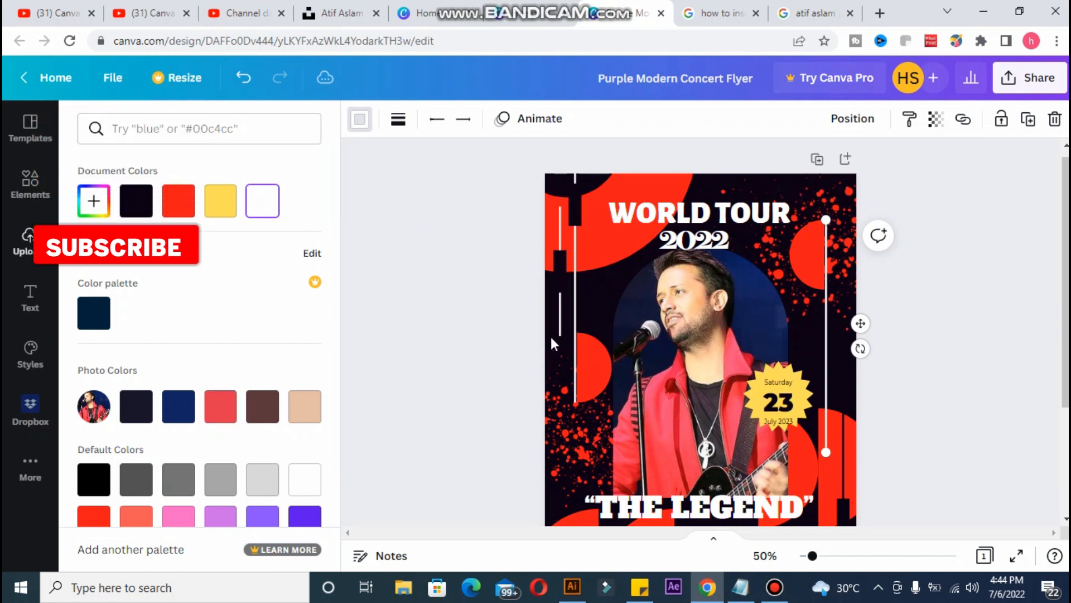
left_click(220, 202)
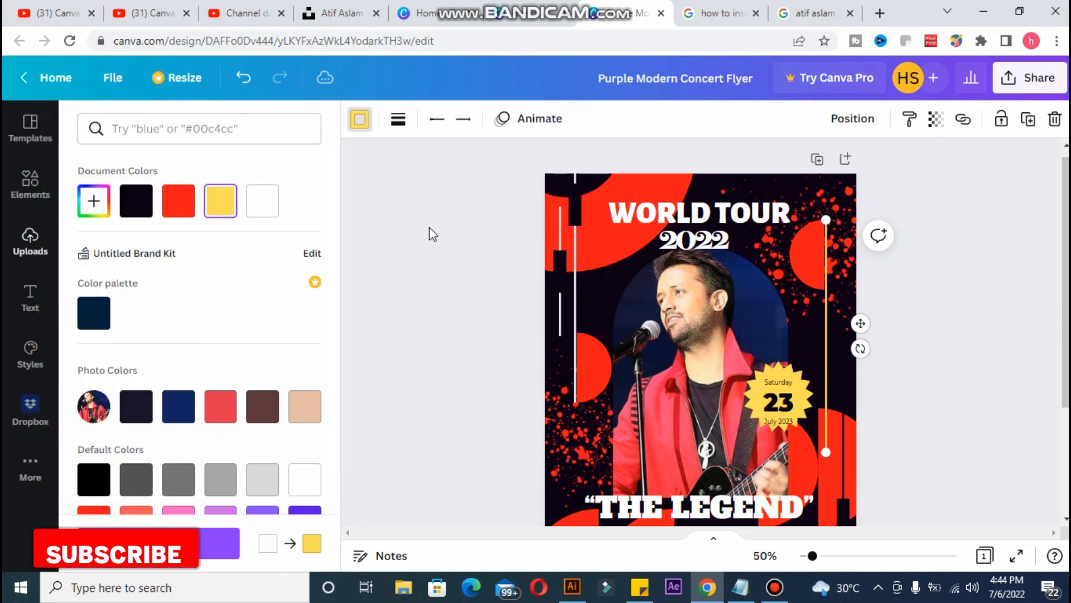
left_click(429, 227)
Recolor the long and the short white vertical lines on the flyer's left side with the document's yellow.
left_click(575, 282)
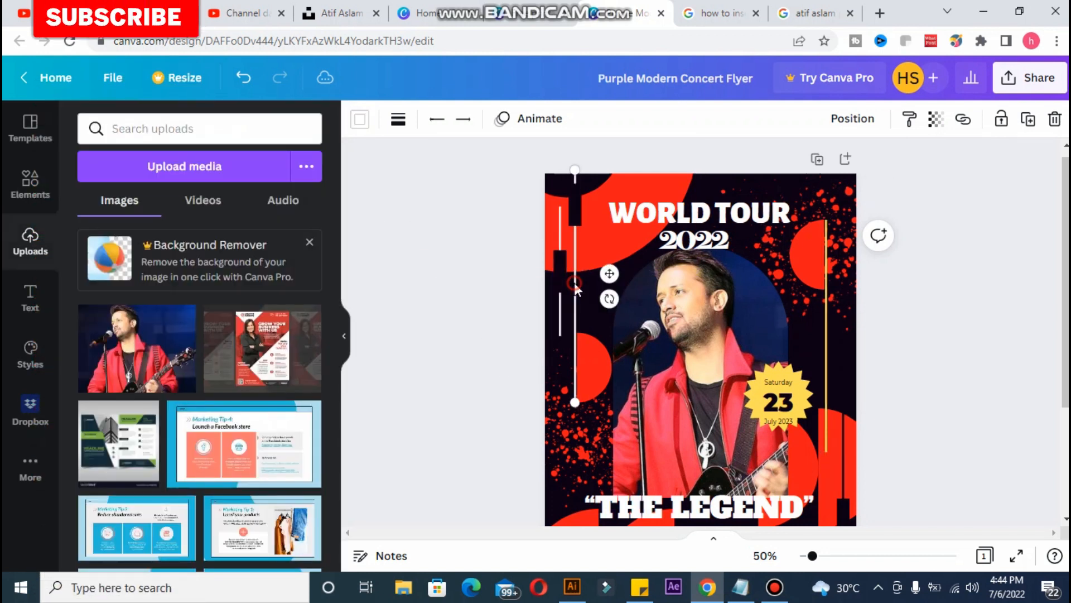
left_click(360, 119)
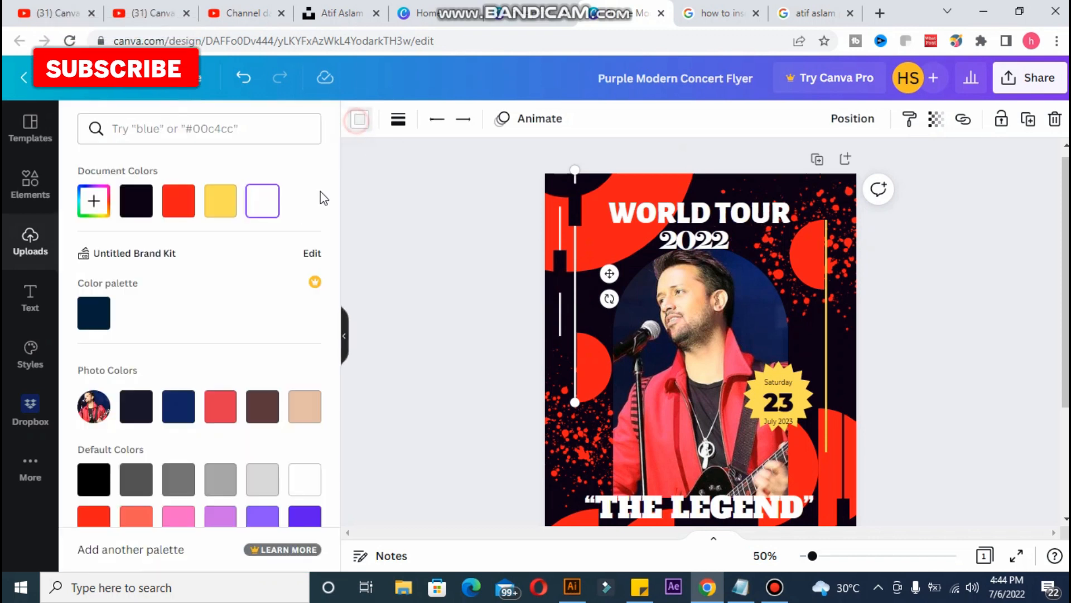
left_click(220, 202)
left_click(434, 262)
left_click(558, 224)
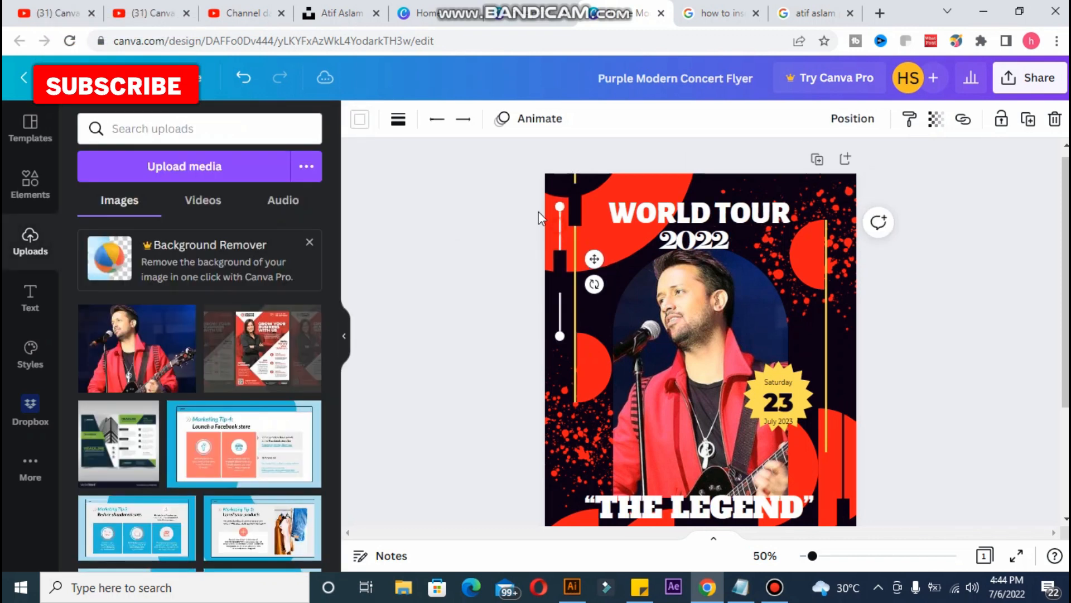
left_click(359, 119)
left_click(218, 210)
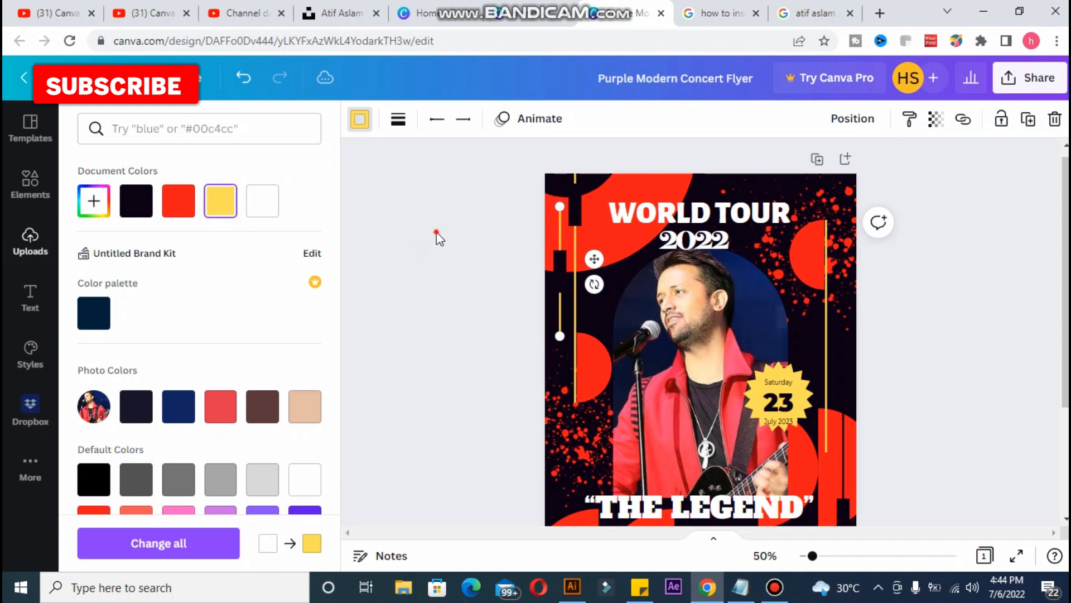
left_click(435, 234)
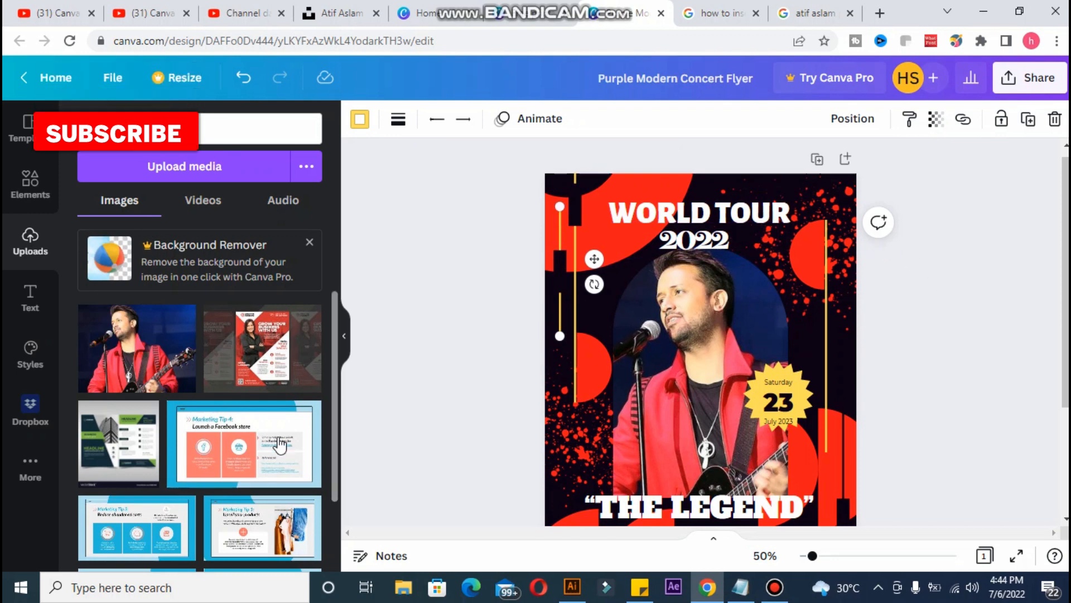
left_click(495, 376)
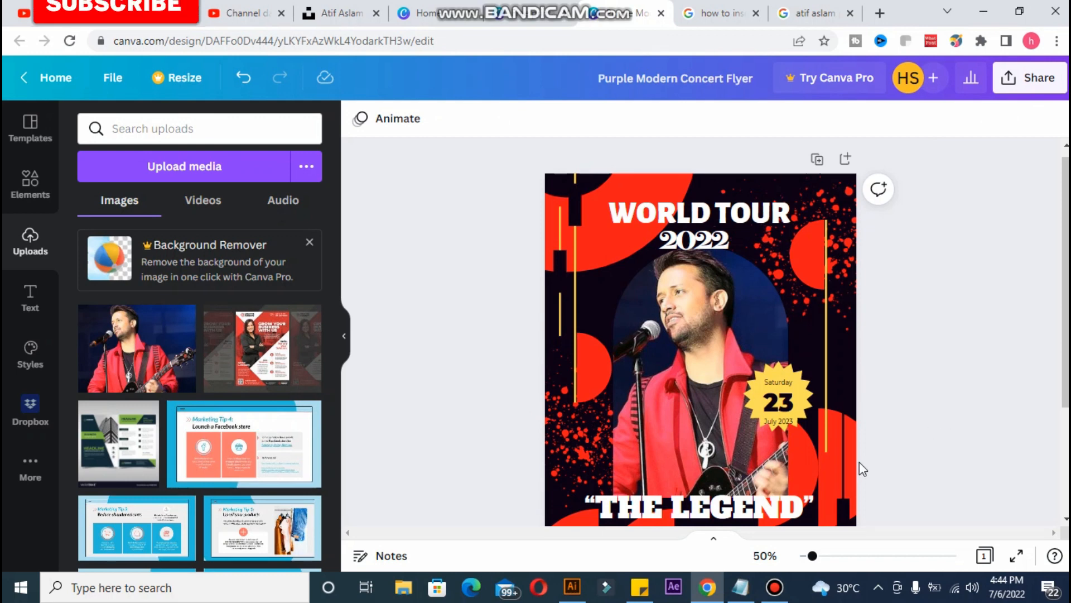
Recolor the near-black vertical line near the flyer's lower right edge with the document's yellow.
left_click(841, 470)
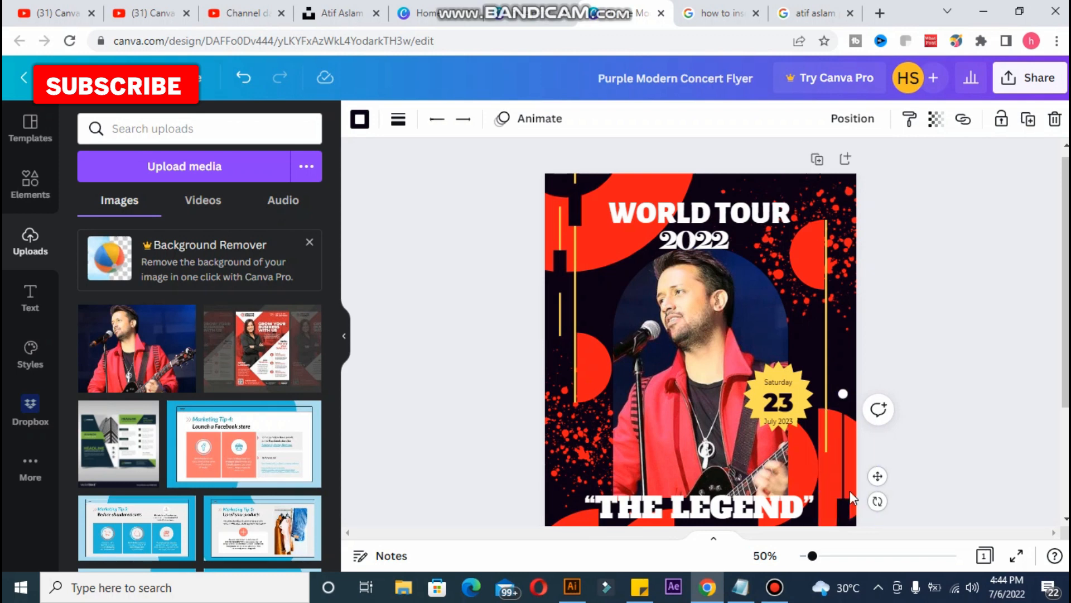
scroll(845, 486, "down", 3)
scroll(829, 441, "down", 1)
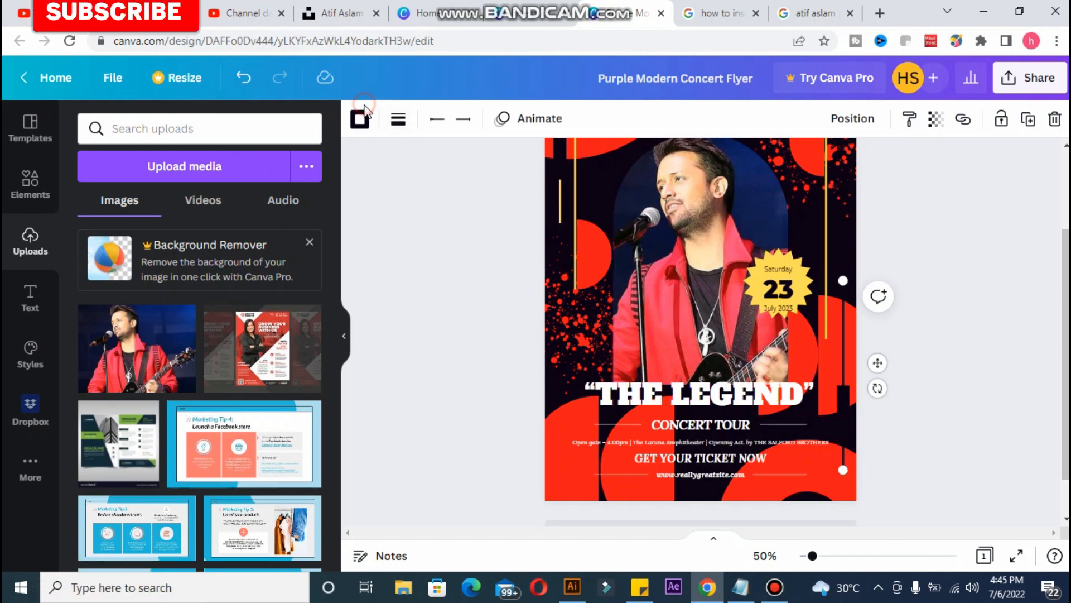
left_click(359, 115)
left_click(223, 210)
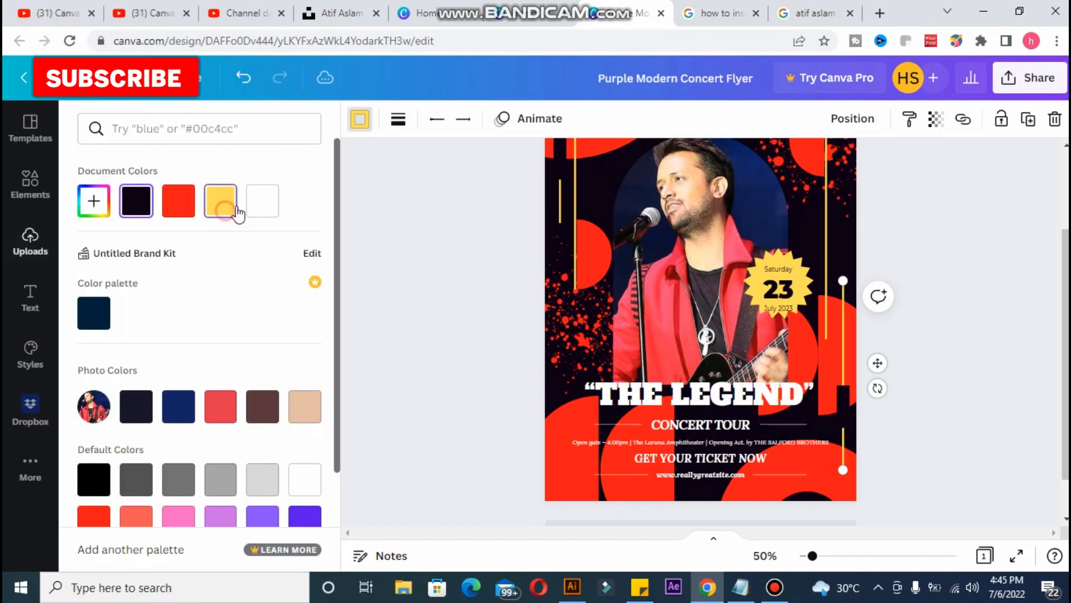
left_click(404, 237)
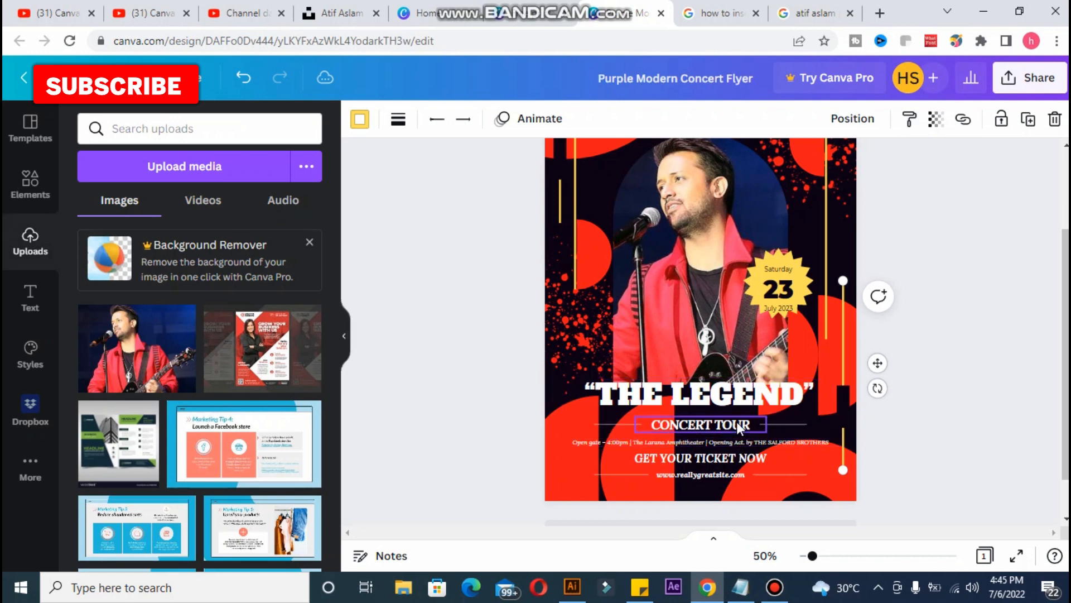
Try the document's yellow on the "GET YOUR TICKET NOW" text.
left_click(762, 456)
left_click(762, 456)
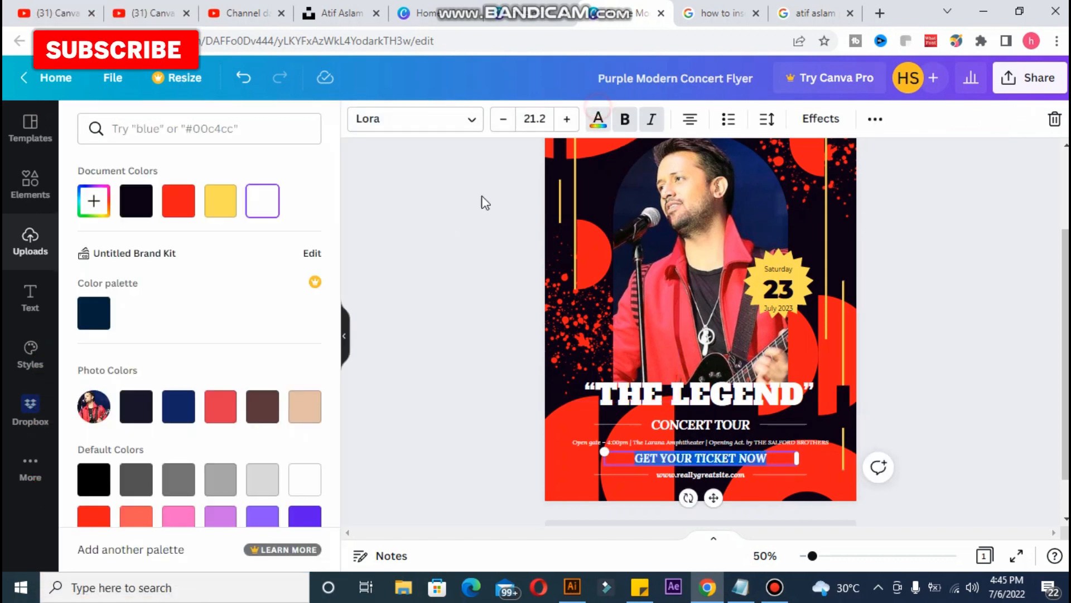
left_click(212, 208)
left_click(427, 315)
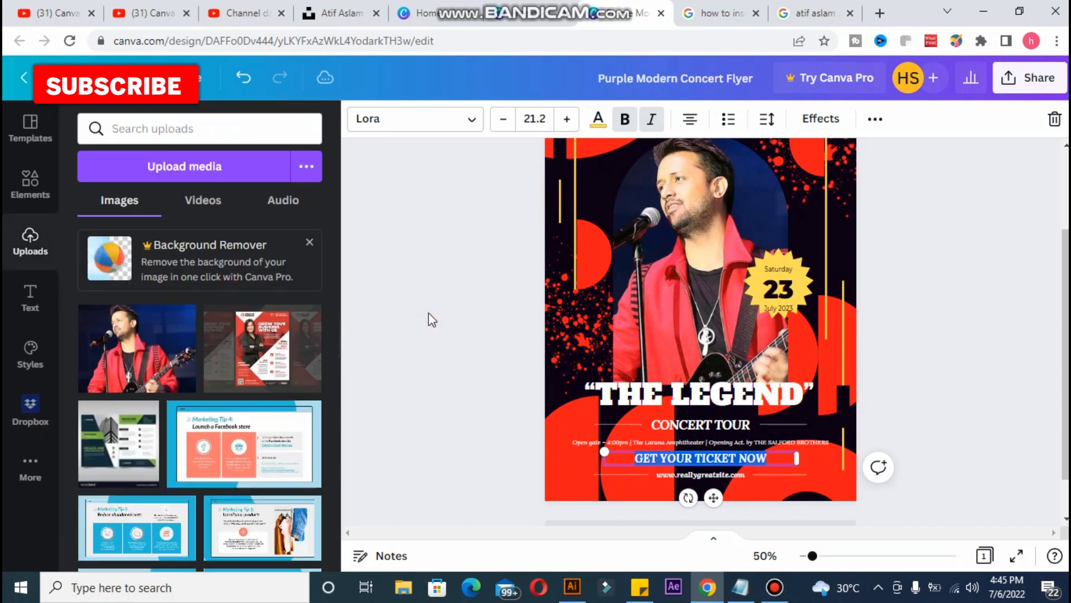
left_click(461, 327)
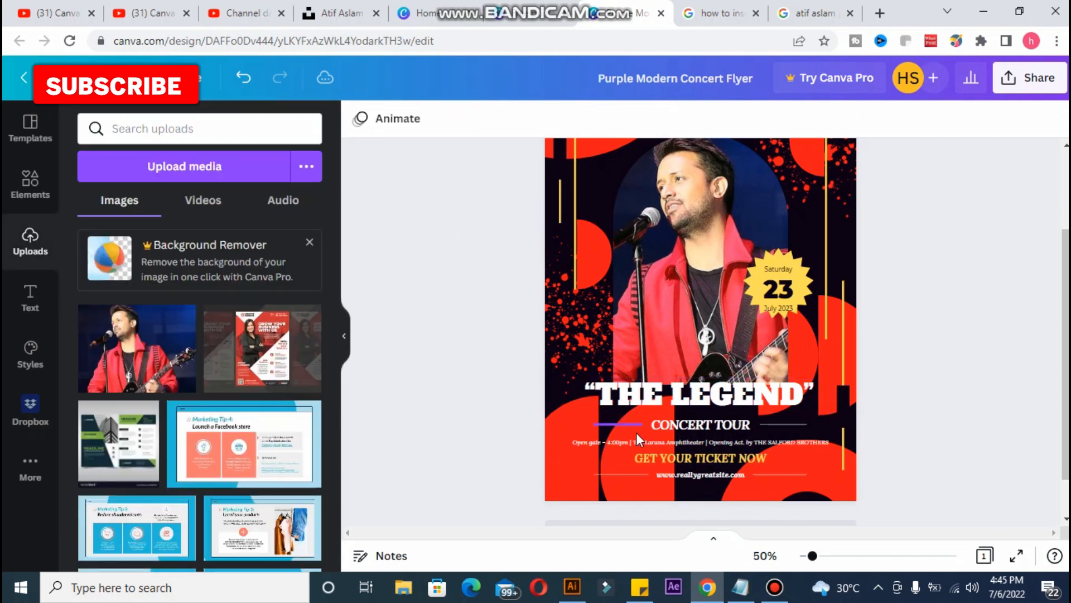
Try the document's yellow on the "Open gate" event details line and the website address at the flyer's bottom.
left_click(695, 439)
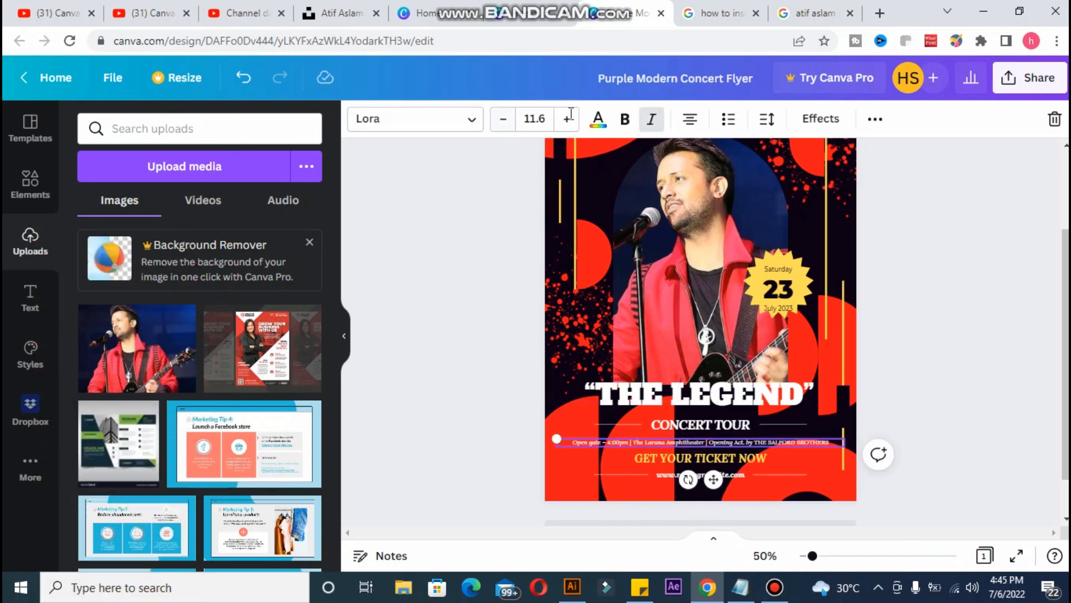
left_click(598, 120)
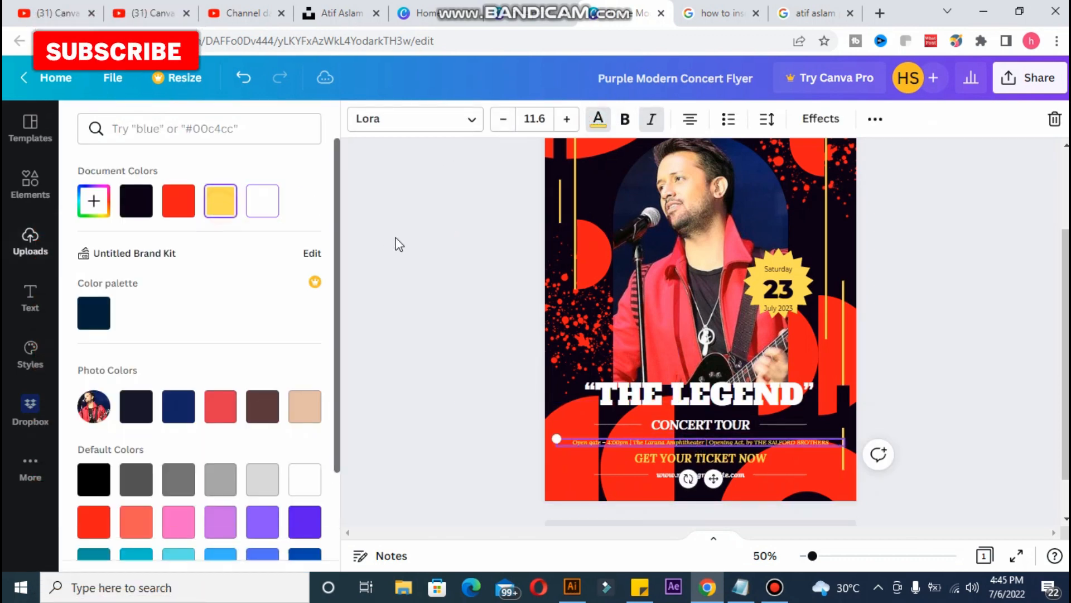
left_click(397, 240)
left_click(460, 276)
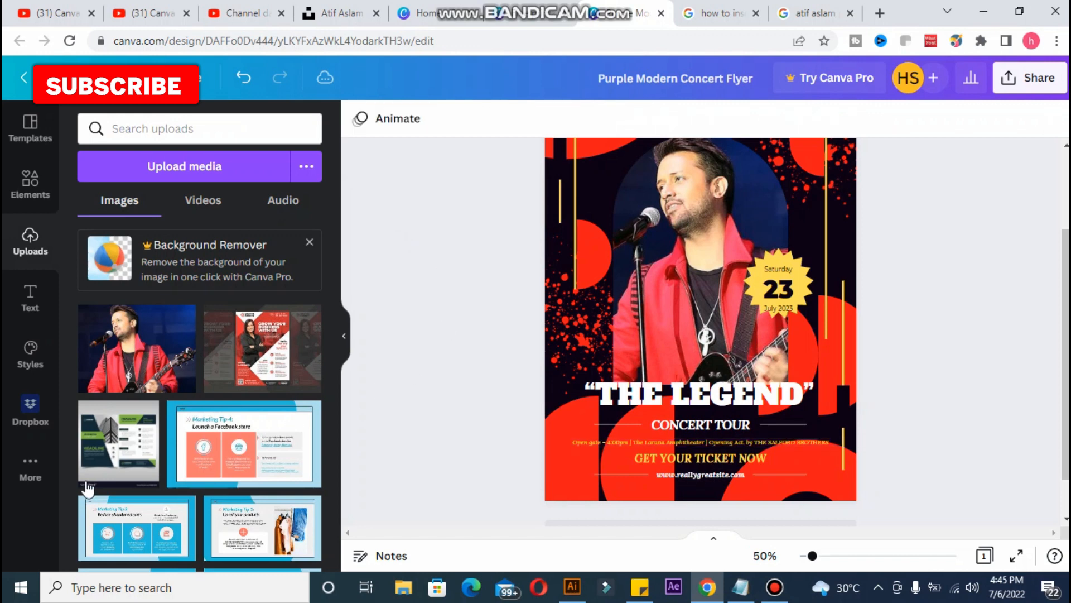
left_click(675, 472)
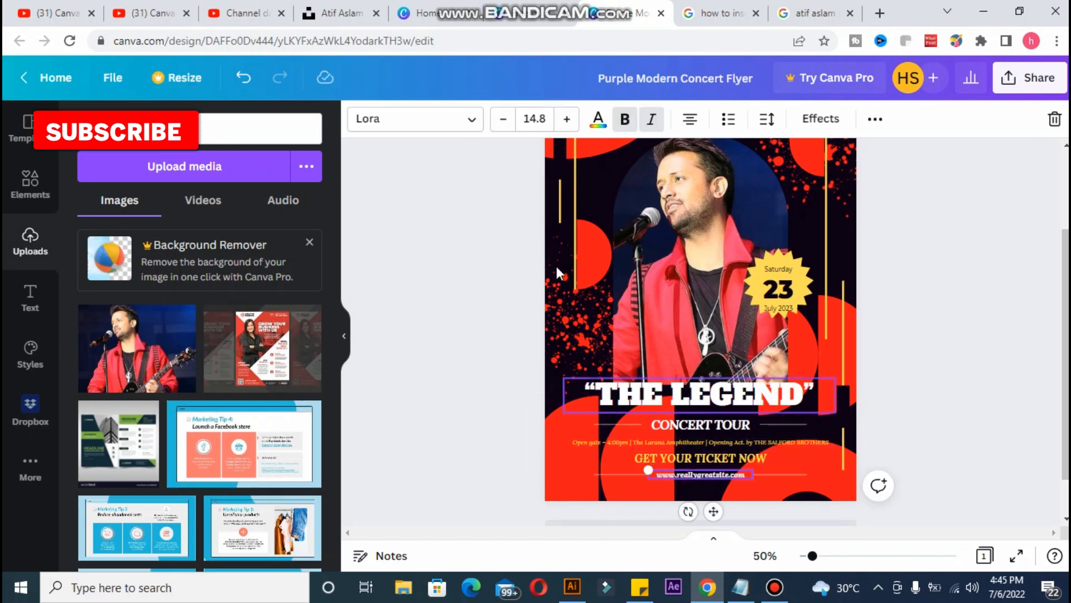
left_click(605, 131)
left_click(410, 245)
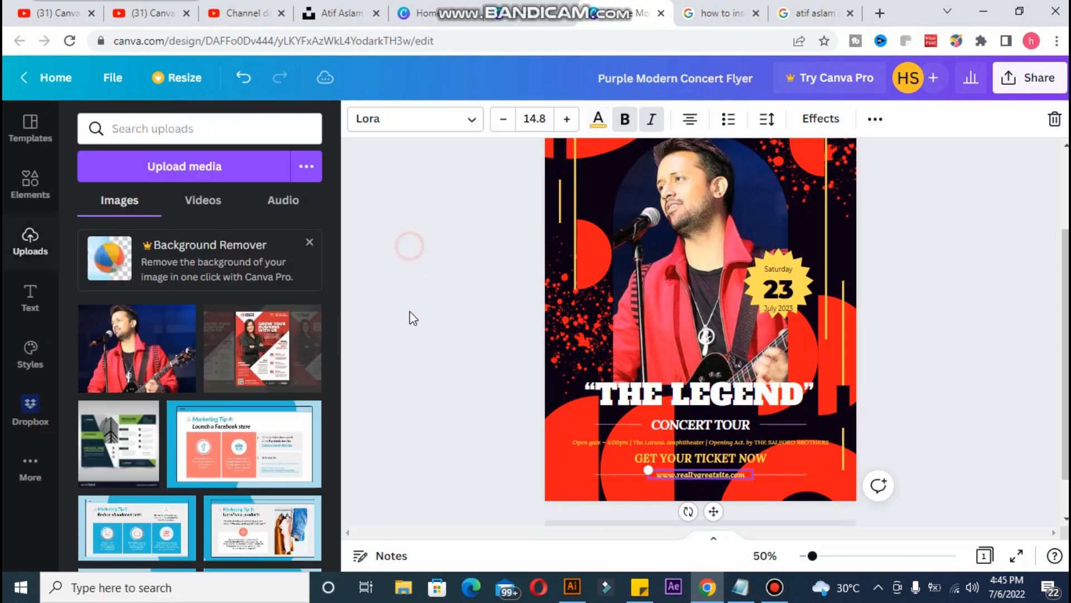
left_click(915, 350)
Recolor the "CONCERT TOUR" text with the document's yellow, after trying white and a red photo color.
scroll(916, 351, "up", 2)
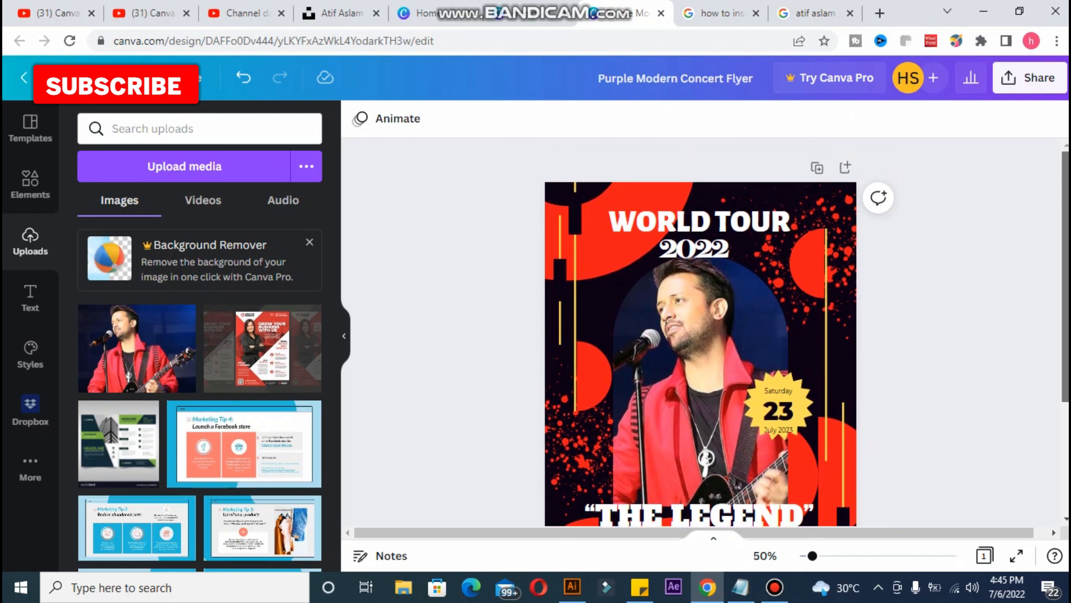
scroll(701, 335, "down", 2)
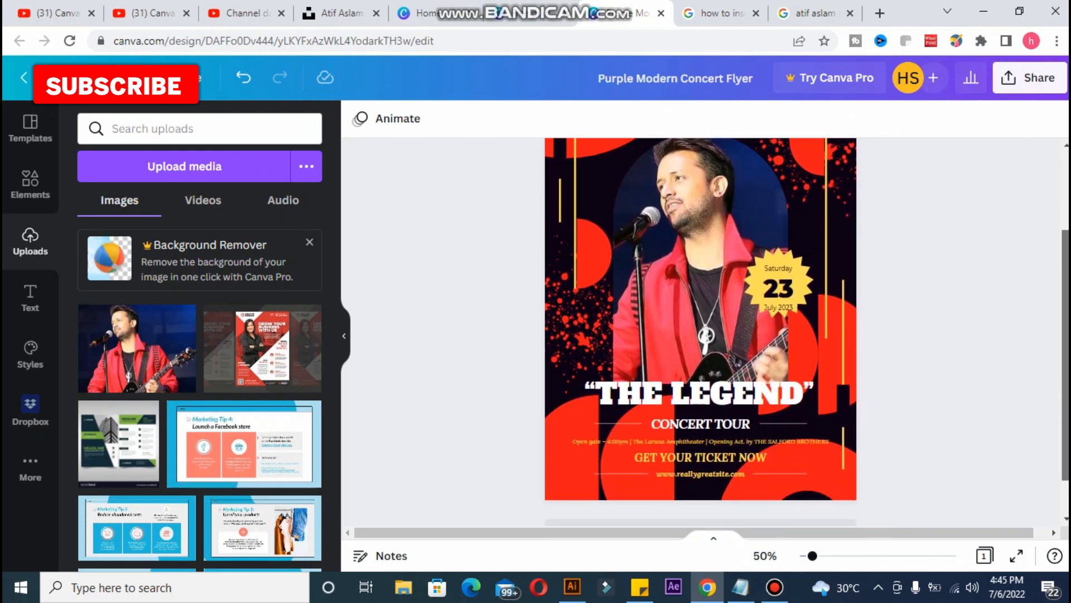
left_click(665, 427)
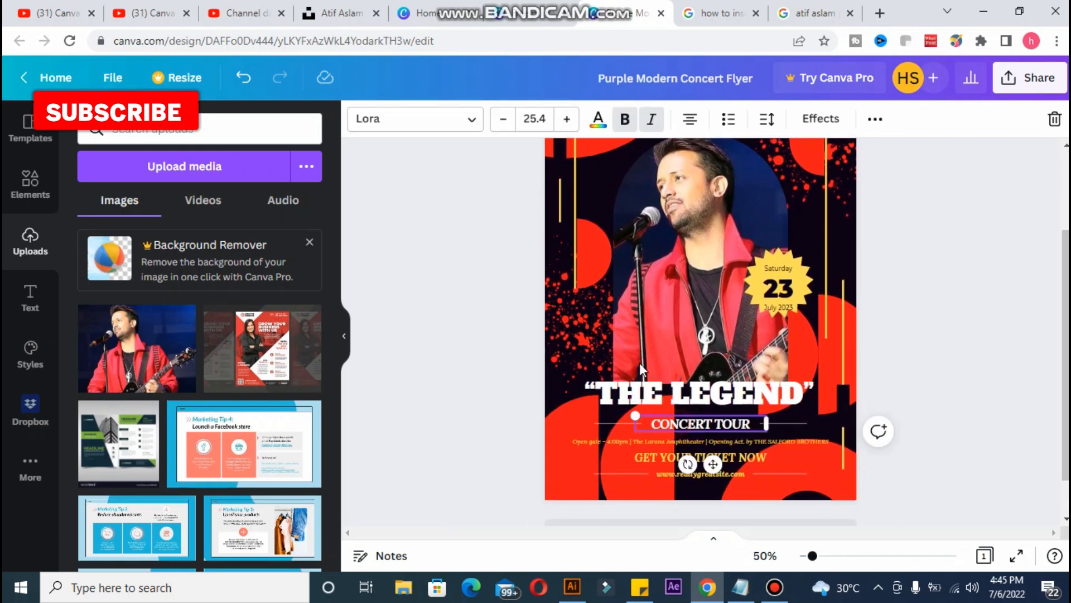
left_click(593, 123)
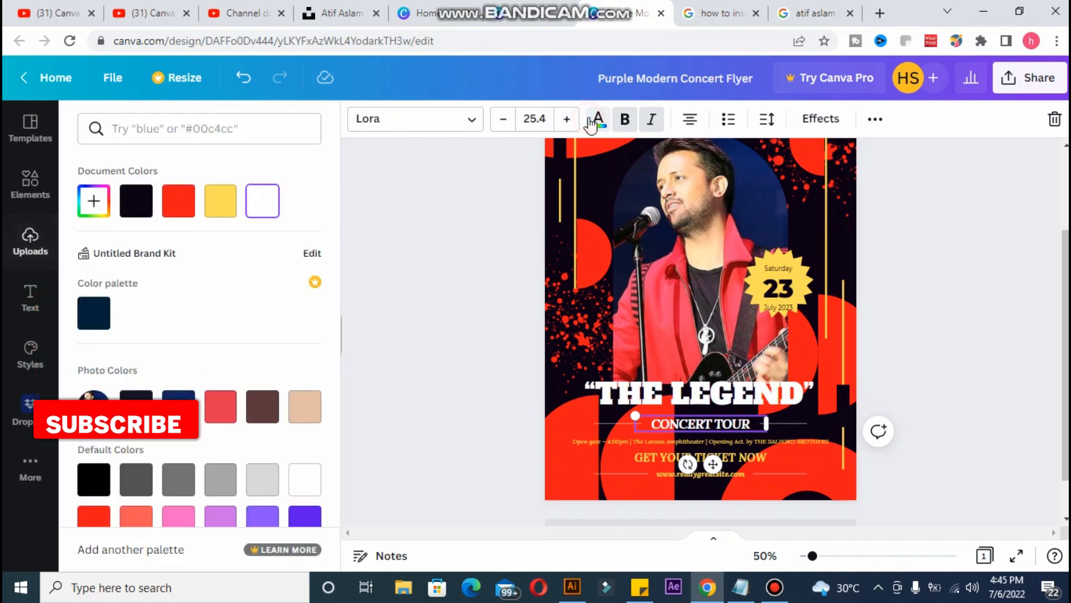
left_click(223, 210)
left_click(270, 210)
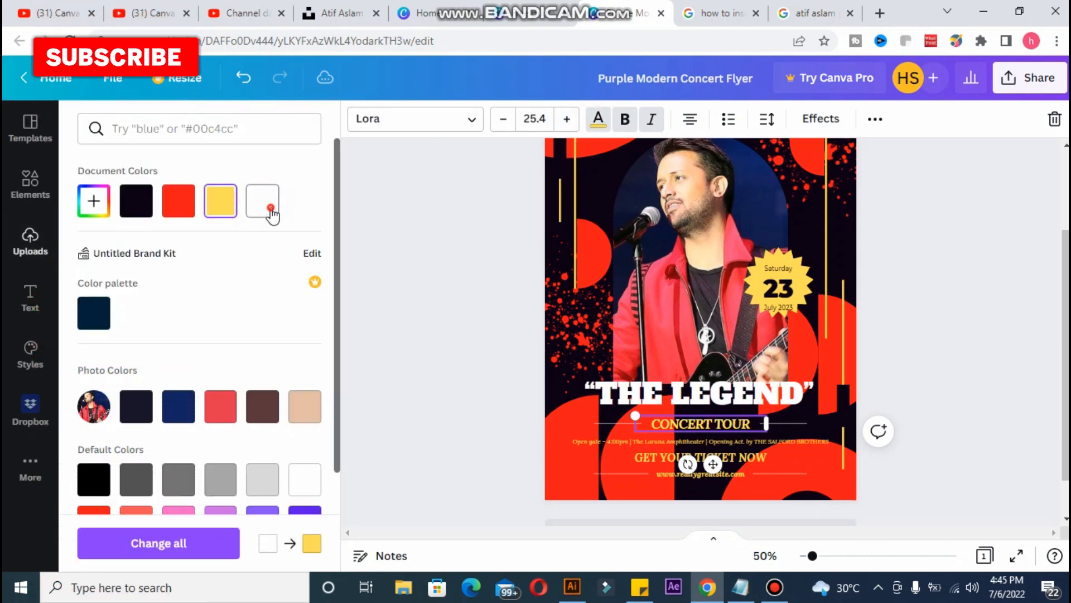
left_click(228, 408)
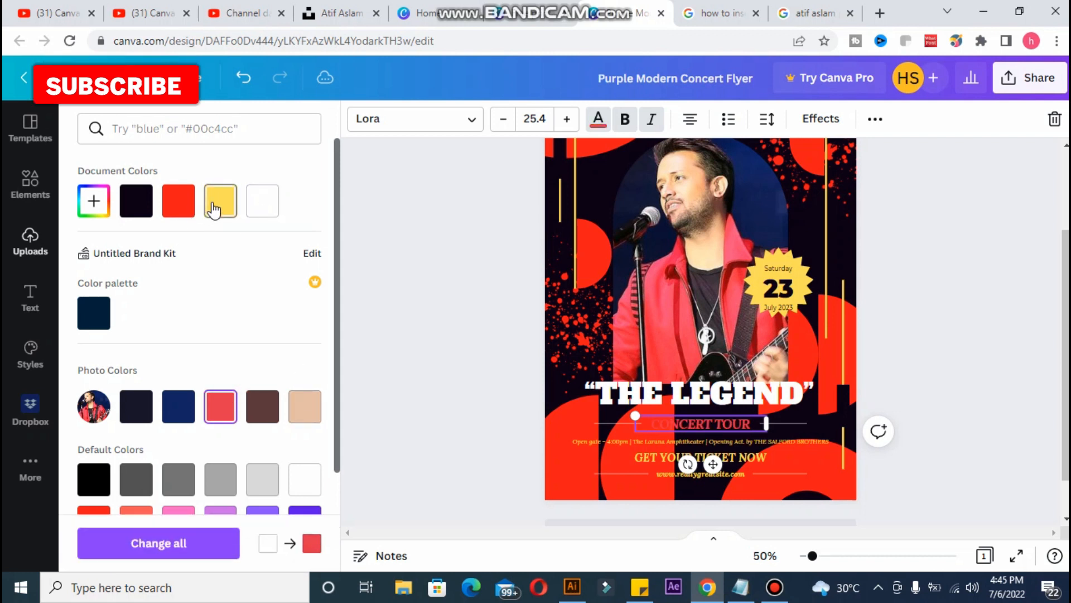
left_click(400, 273)
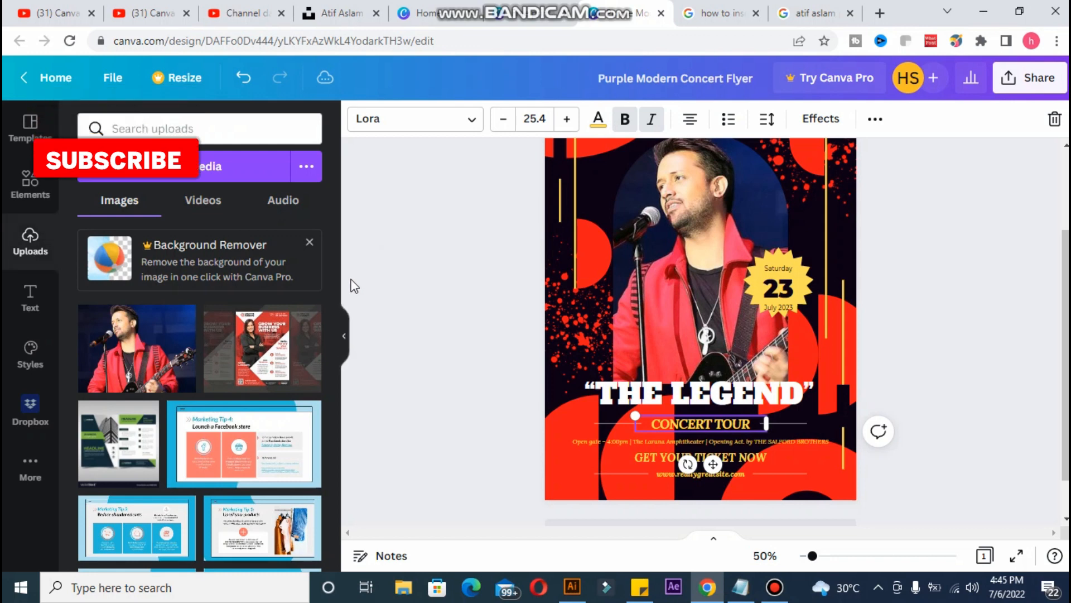
Set the "Open gate" event details line and the "GET YOUR TICKET NOW" text back to white.
left_click(602, 439)
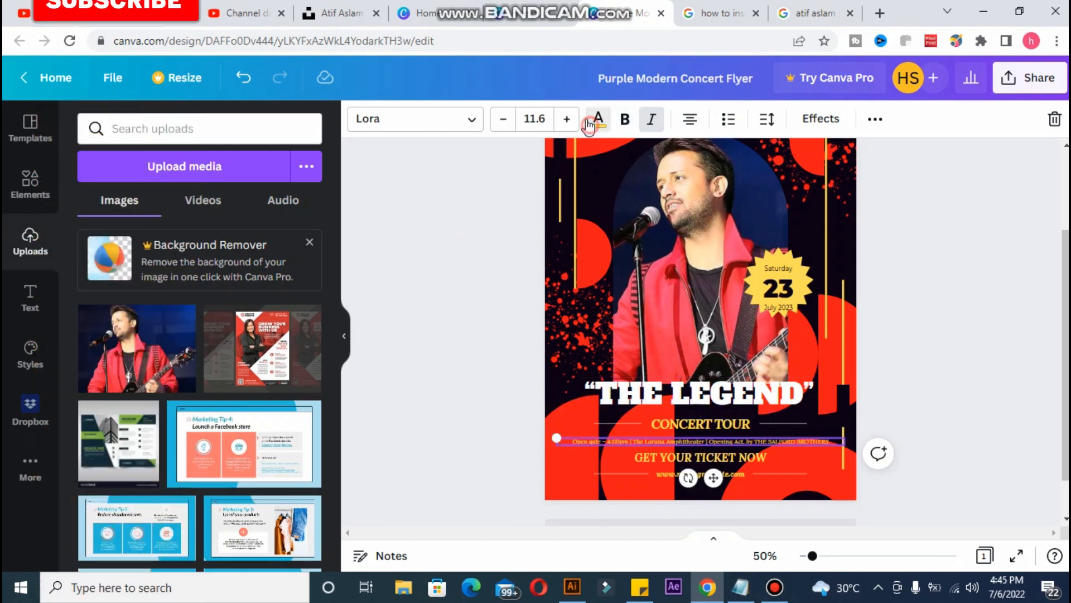
left_click(593, 127)
left_click(433, 190)
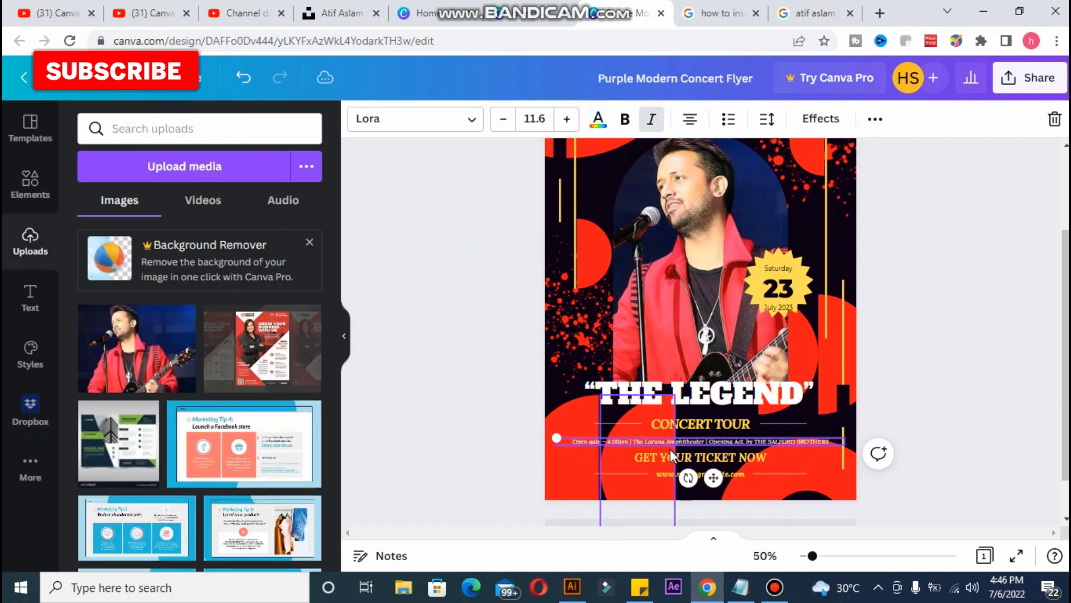
left_click(601, 123)
left_click(450, 180)
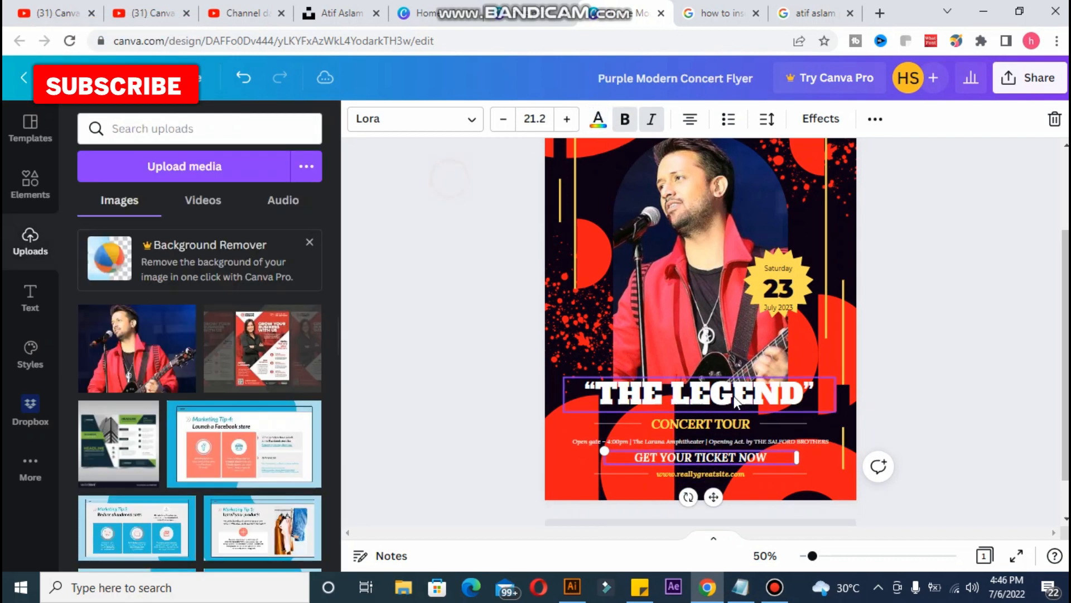
Recolor the website address at the flyer's bottom white.
left_click(723, 475)
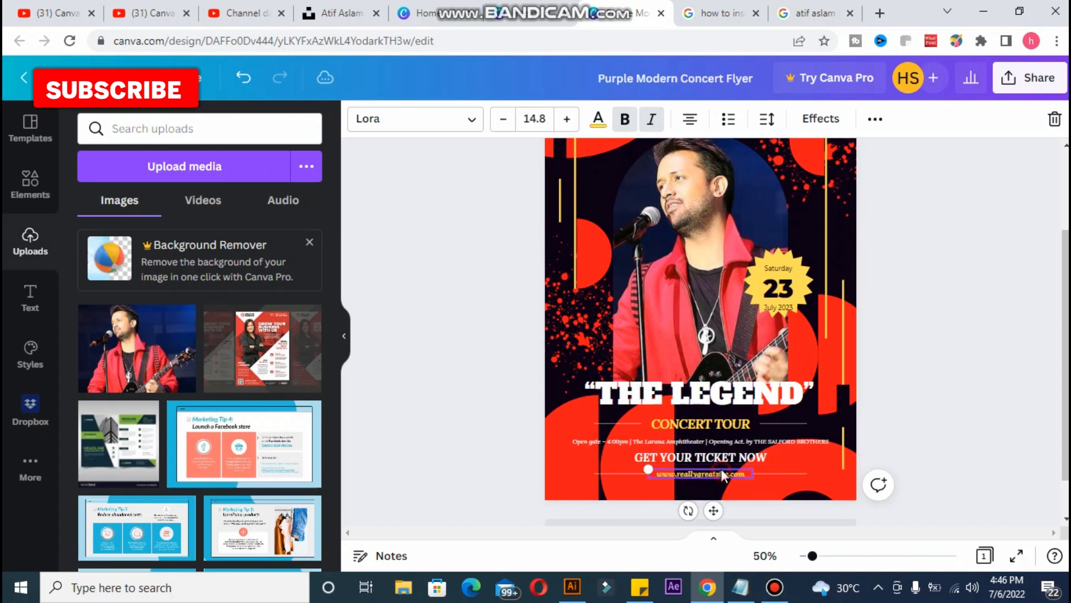
left_click(598, 119)
left_click(254, 202)
left_click(467, 237)
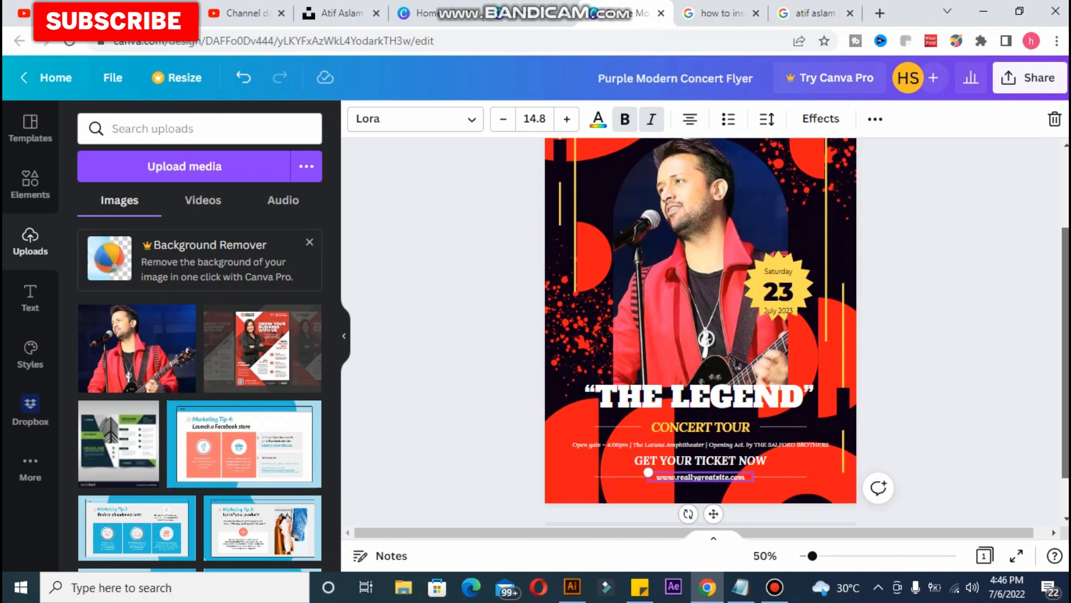
scroll(701, 332, "up", 3)
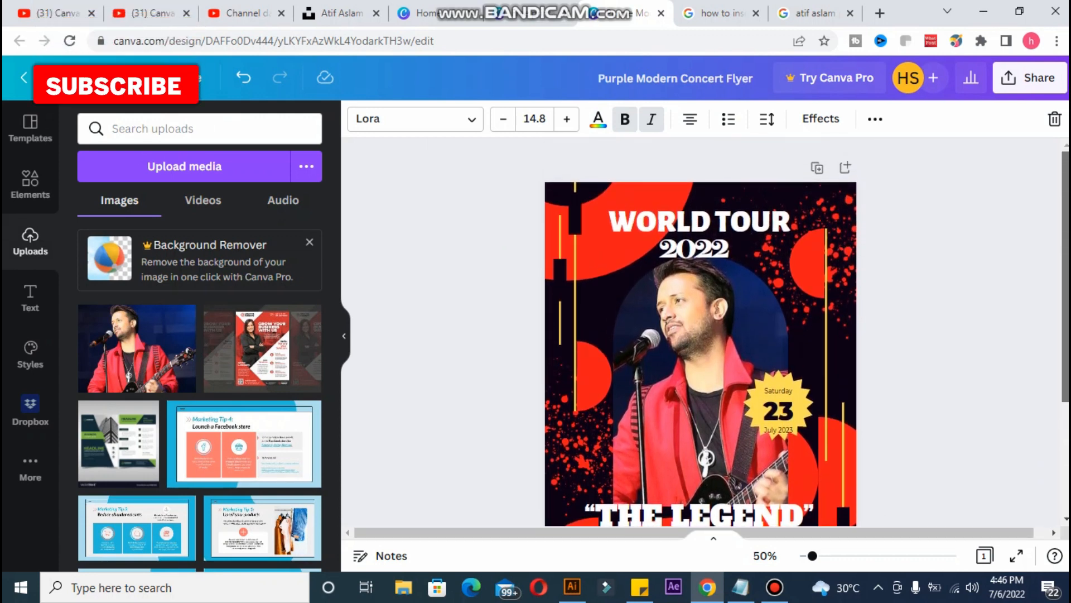
Move the yellow date badge slightly lower over the edge of the singer's red jacket.
scroll(794, 327, "down", 2)
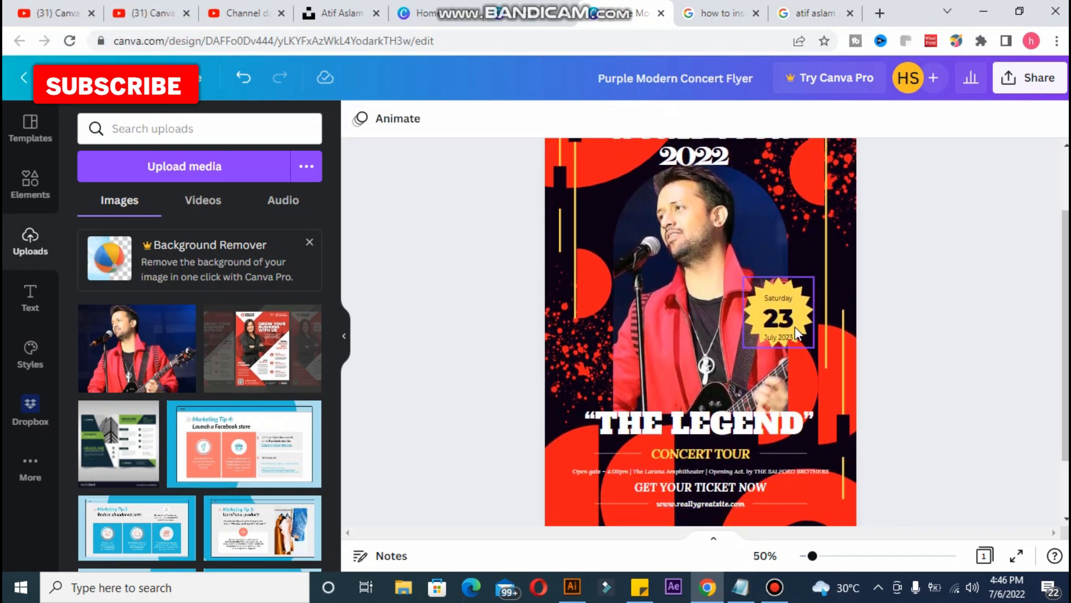
left_click(804, 319)
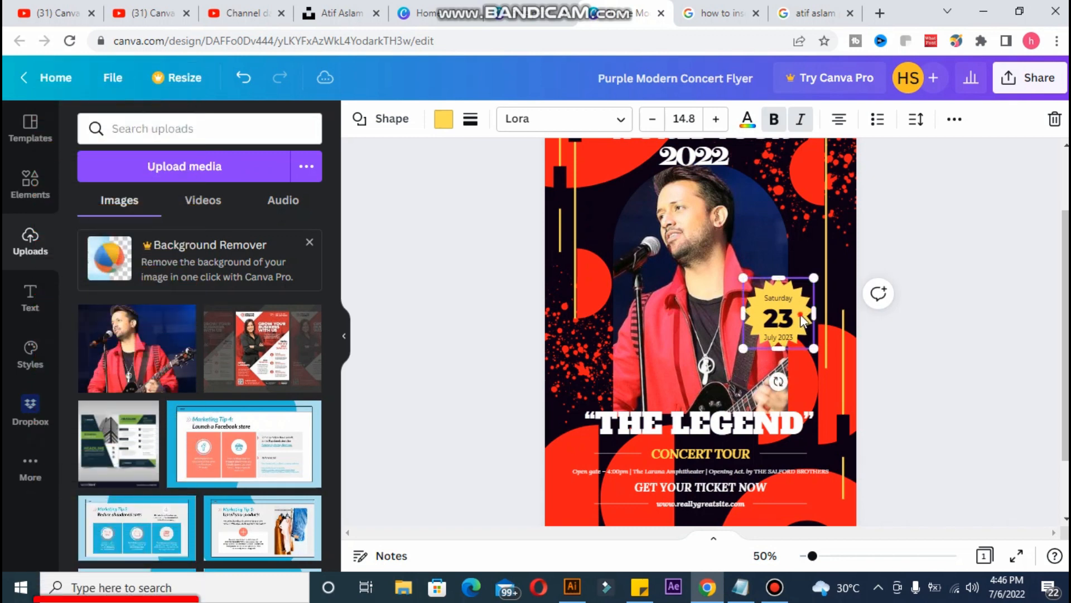
left_click_drag(799, 315, 799, 318)
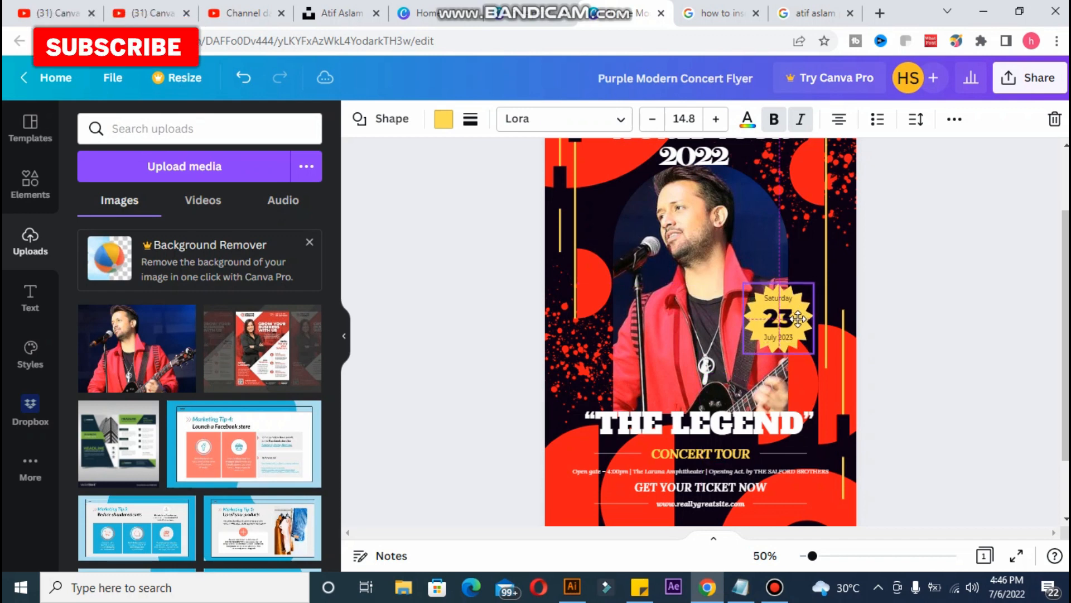
Try centering the date badge horizontally on the page, and undo the alignment.
left_click(954, 119)
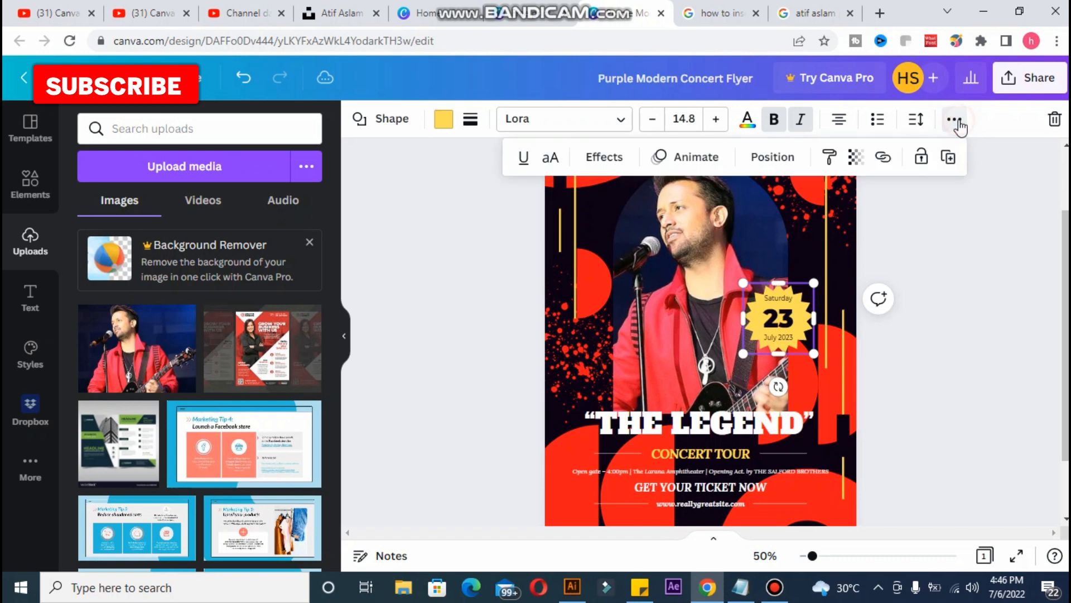
left_click(774, 162)
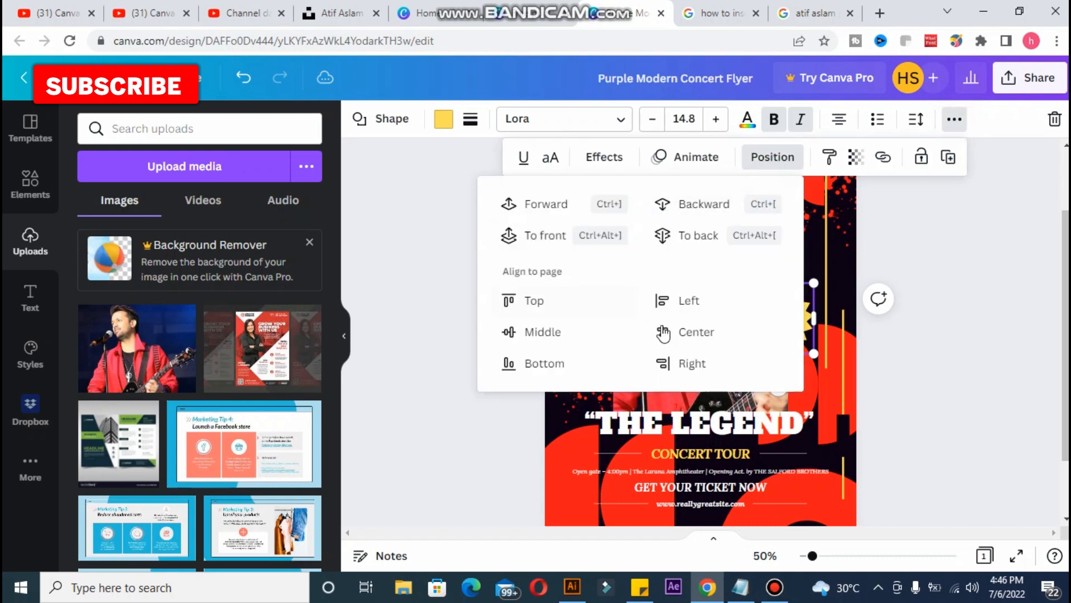
left_click(694, 335)
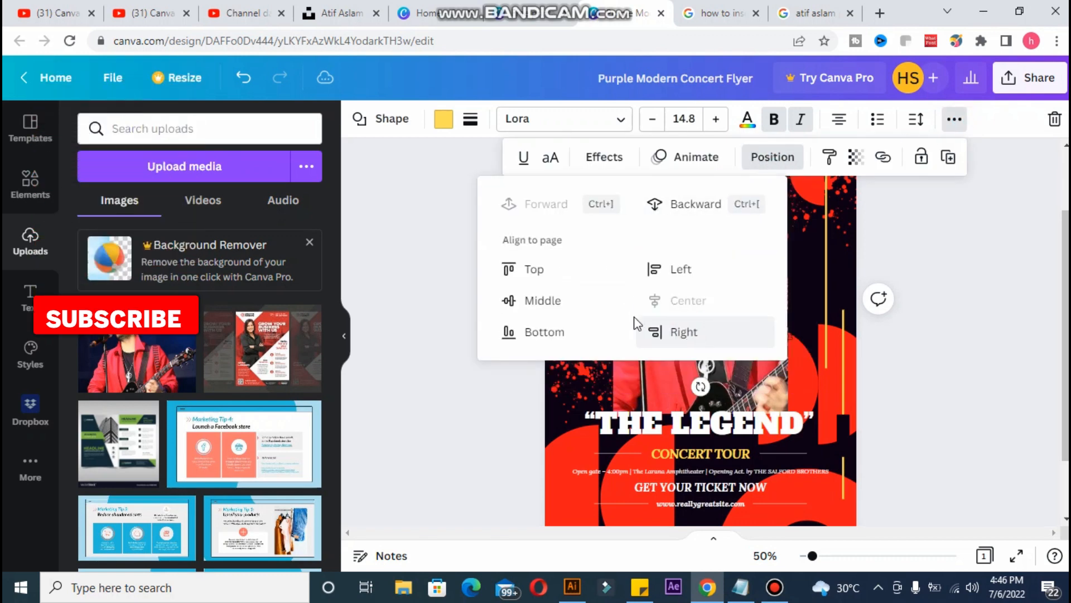
key("ctrl+z")
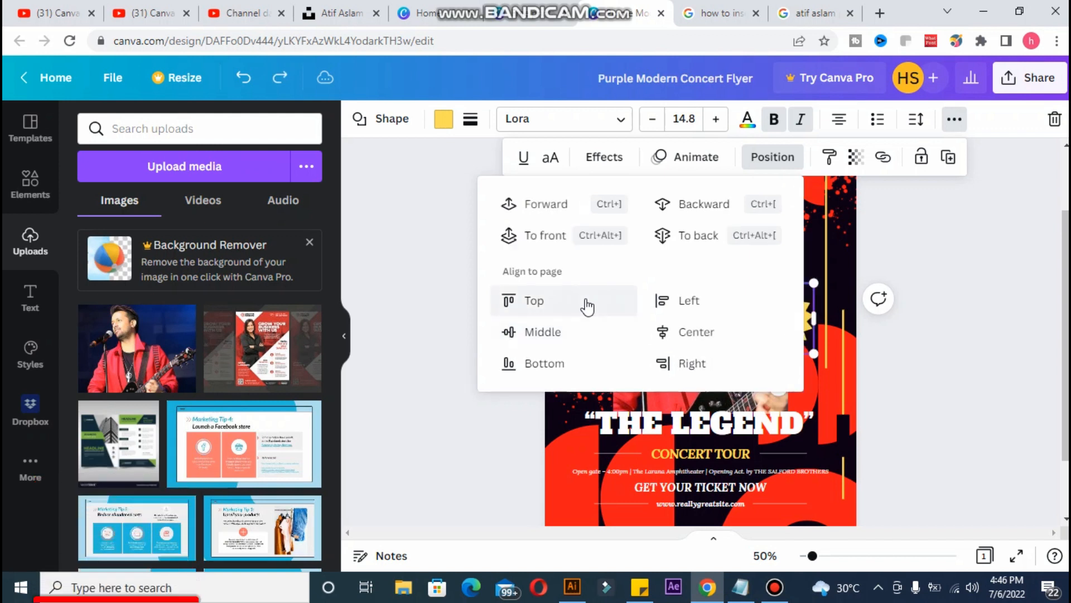
left_click(923, 294)
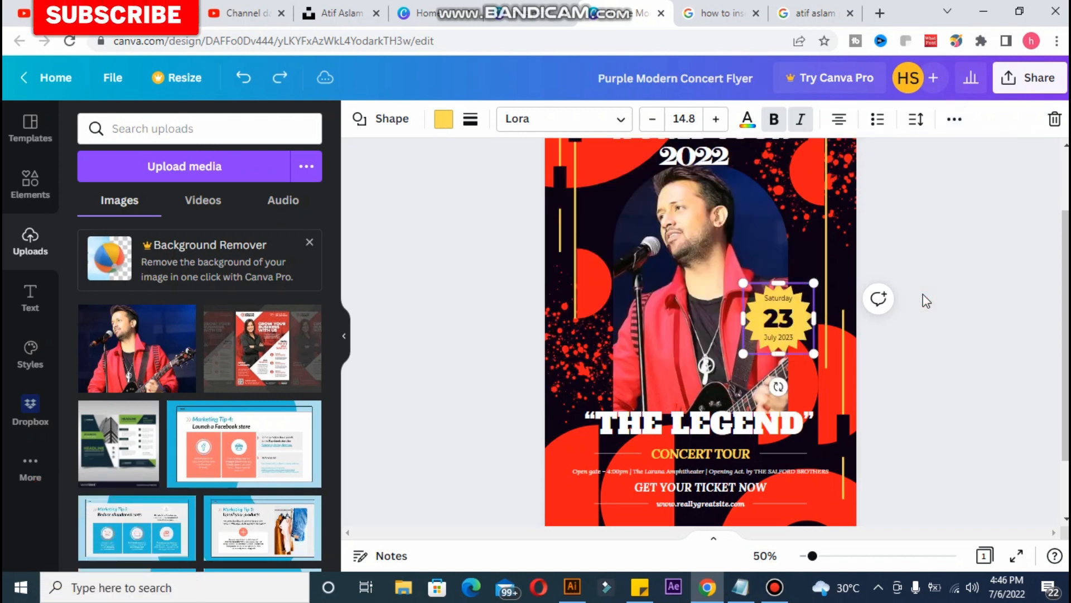
left_click(922, 294)
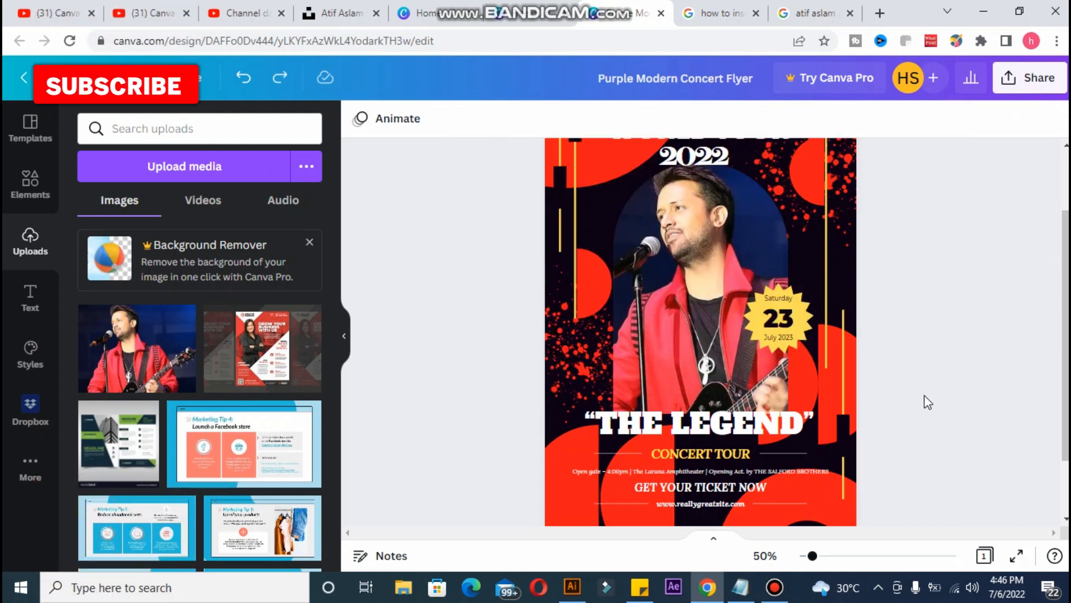
scroll(701, 332, "up", 3)
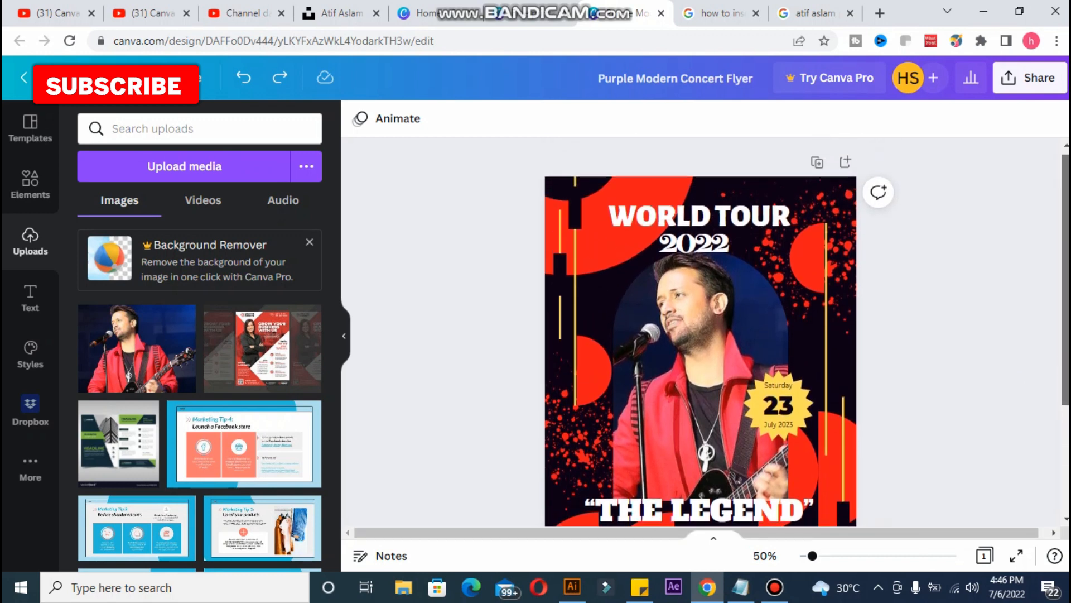
scroll(700, 332, "down", 3)
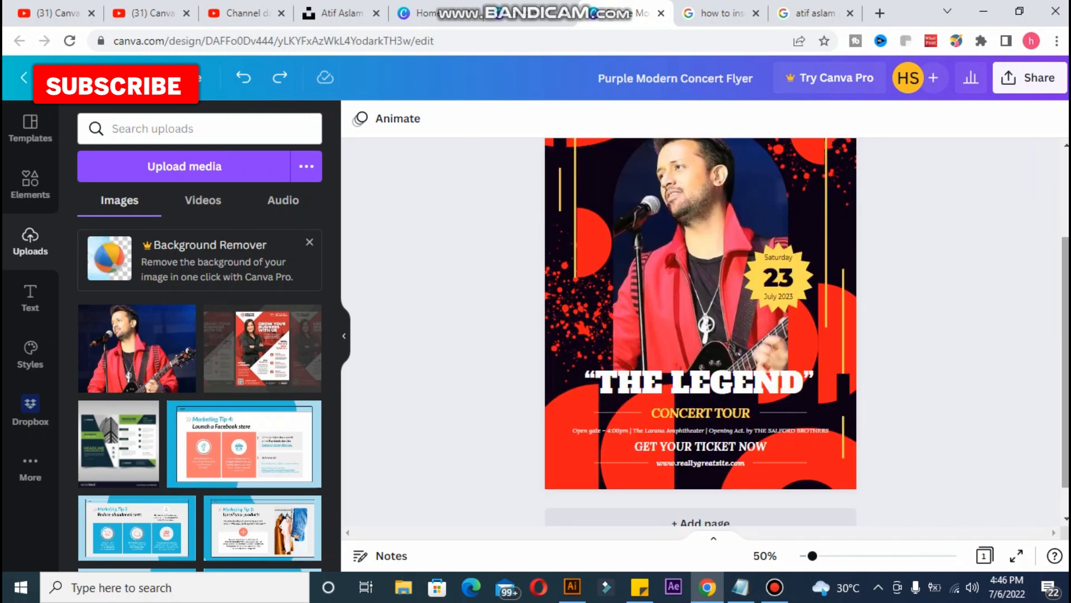
scroll(701, 332, "down", 2)
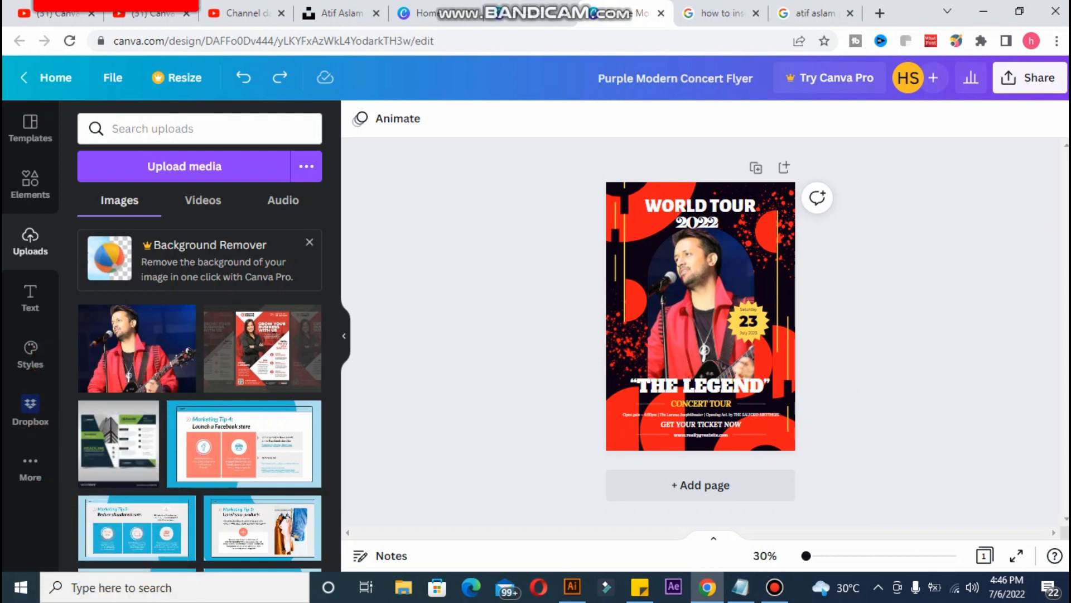
Open the design's sharing options and look through the full list of publishing options.
left_click(1003, 87)
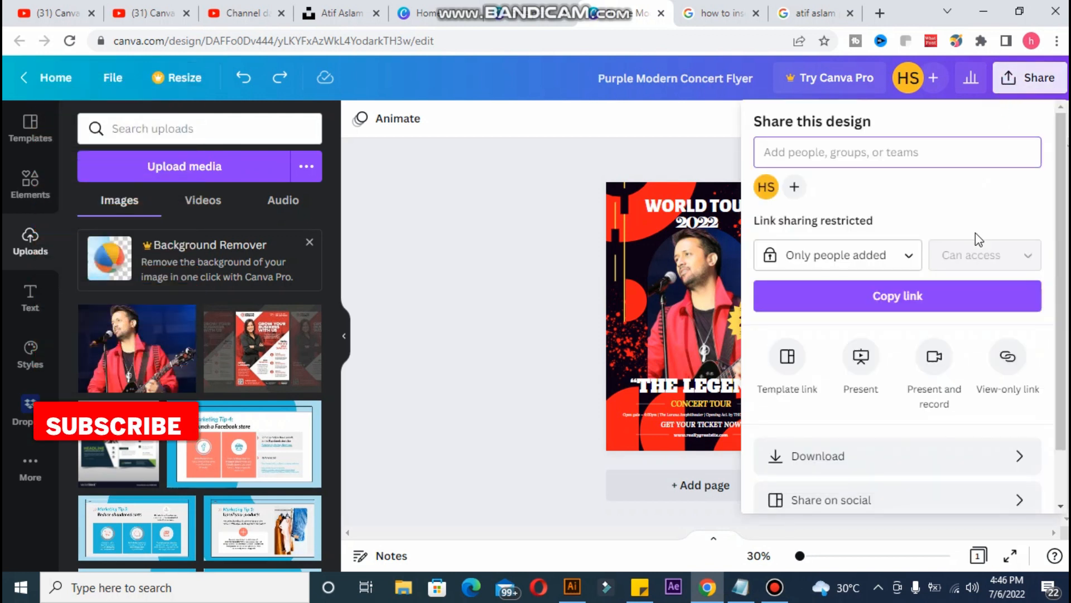
left_click_drag(1060, 178, 1067, 285)
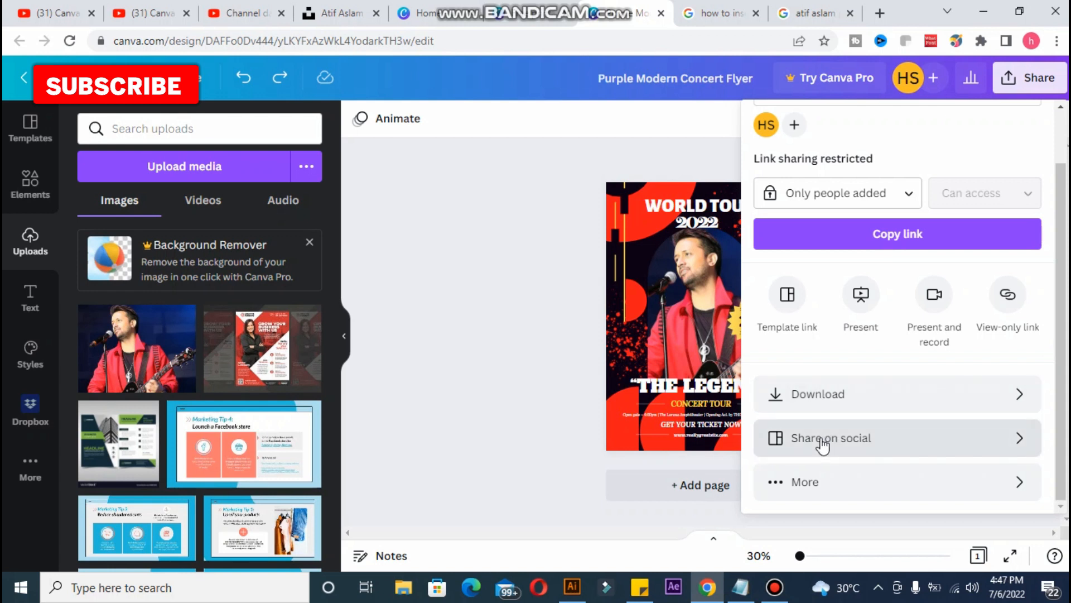
left_click(849, 483)
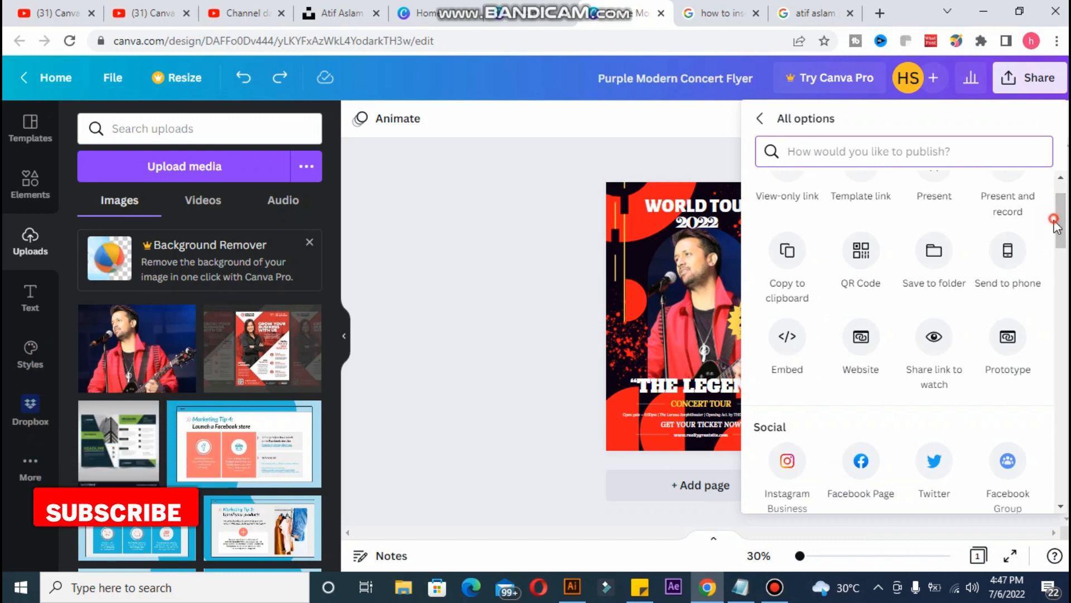
left_click_drag(1059, 239, 1000, 118)
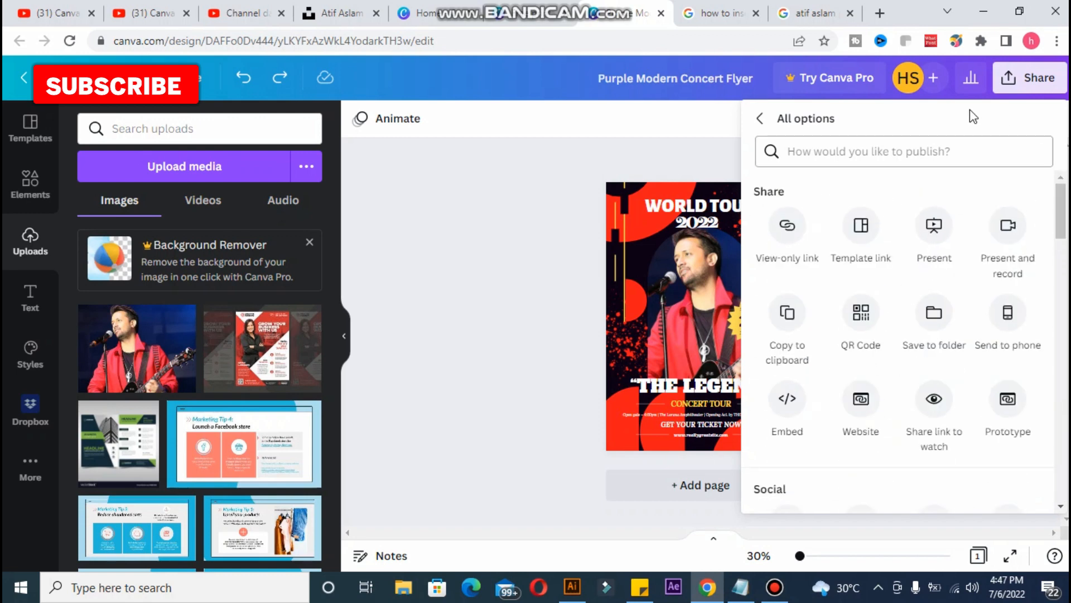
left_click(757, 128)
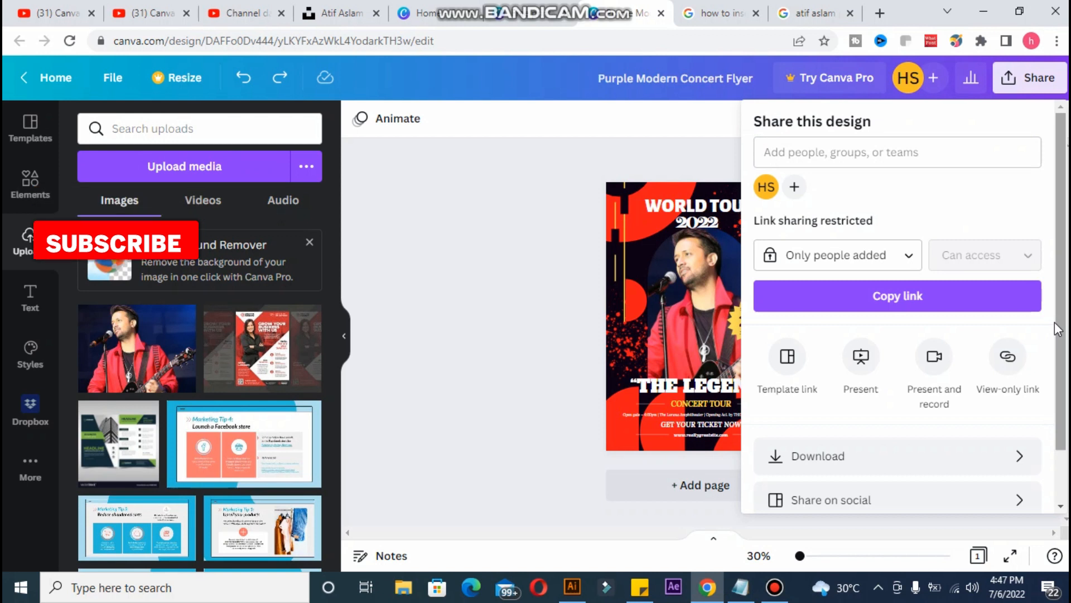
Download the flyer as a JPG file and dismiss the download notice.
left_click_drag(1057, 328, 1063, 440)
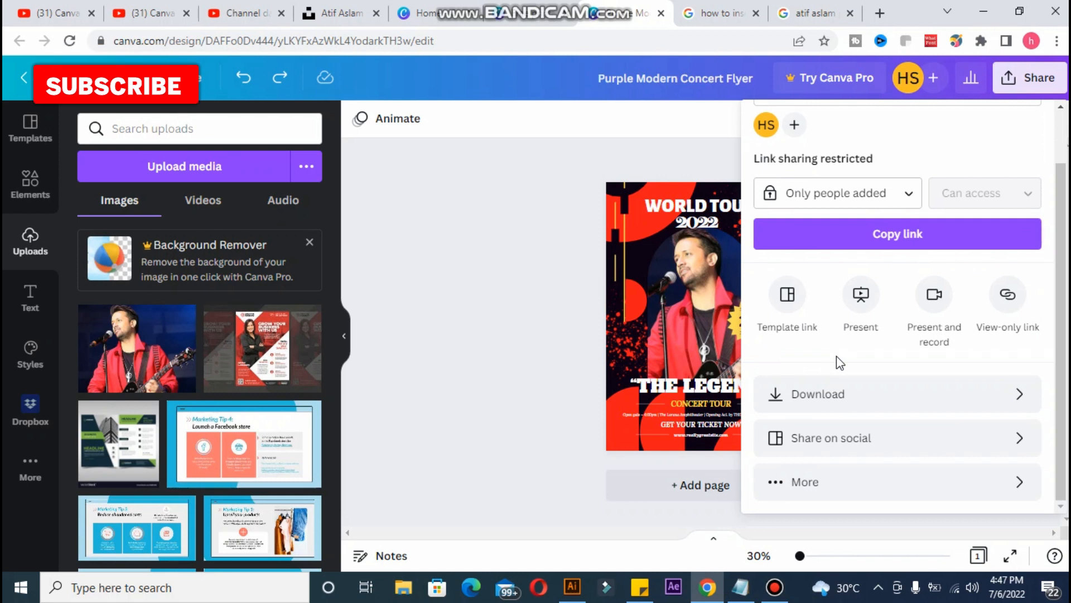
left_click(954, 393)
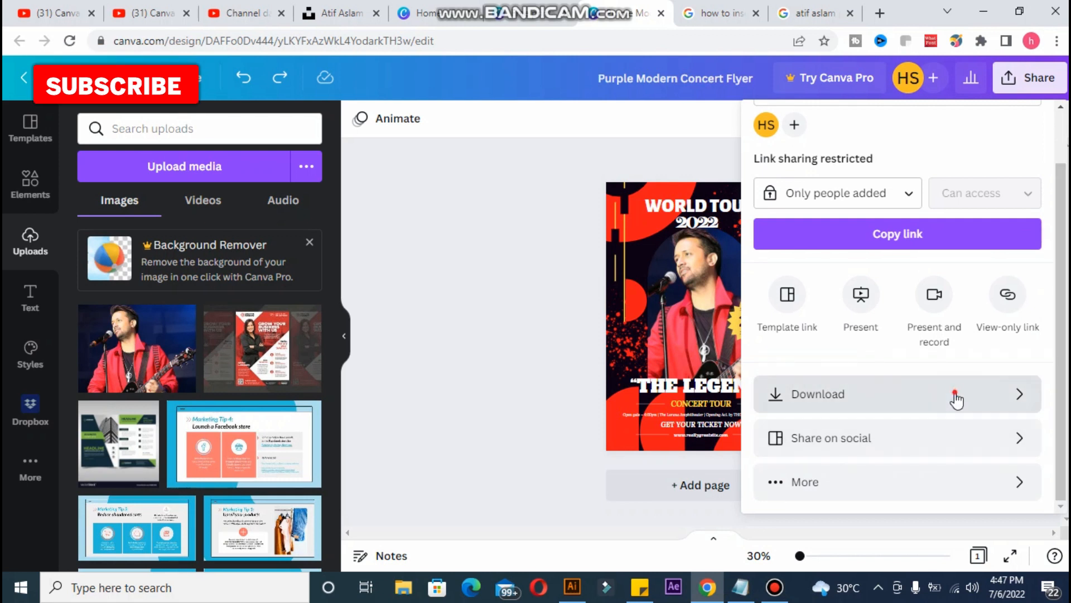
left_click(1022, 197)
left_click(827, 144)
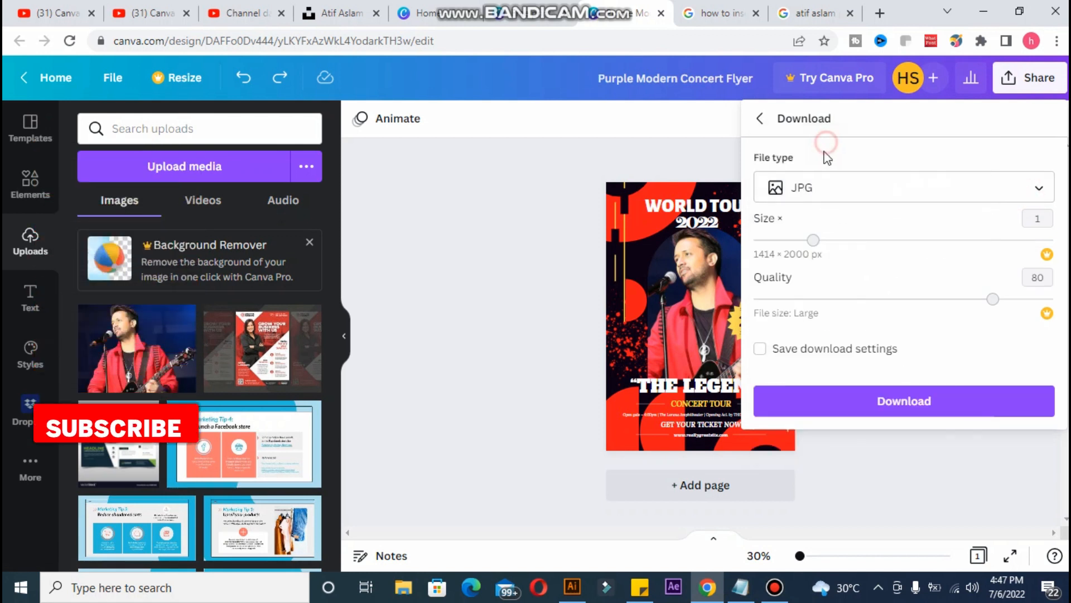
left_click(884, 401)
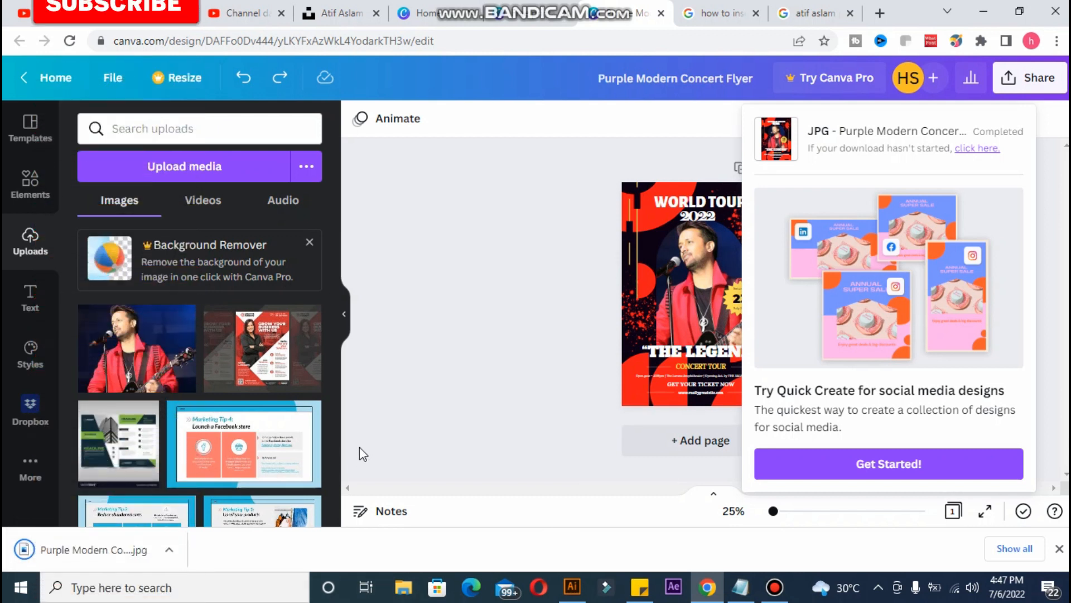
left_click(523, 336)
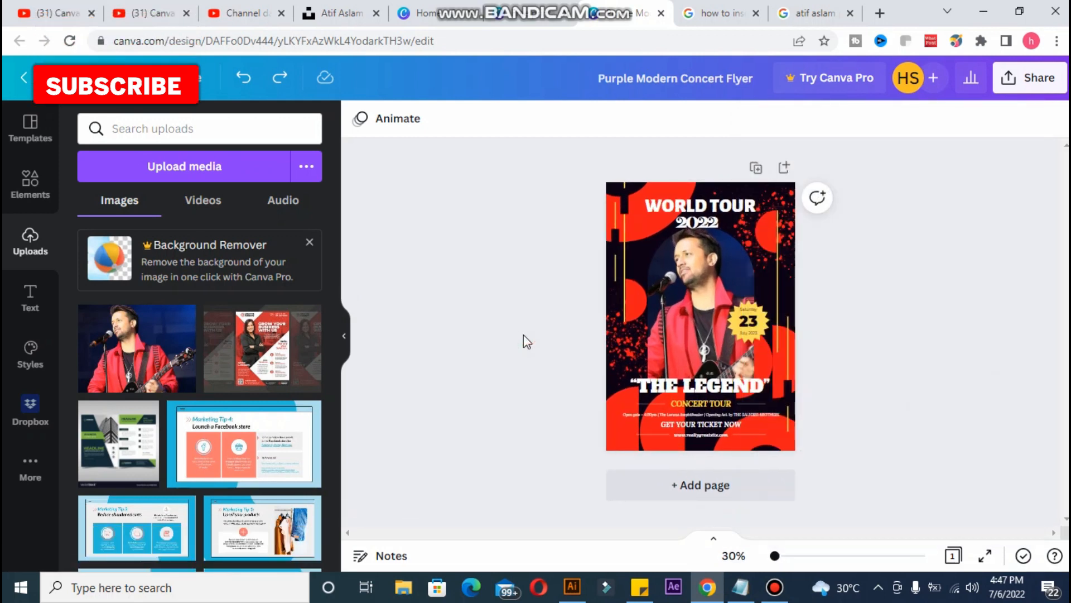
Try searching the uploads for "BUSINESS", and clear the search.
left_click(178, 130)
type("BUS")
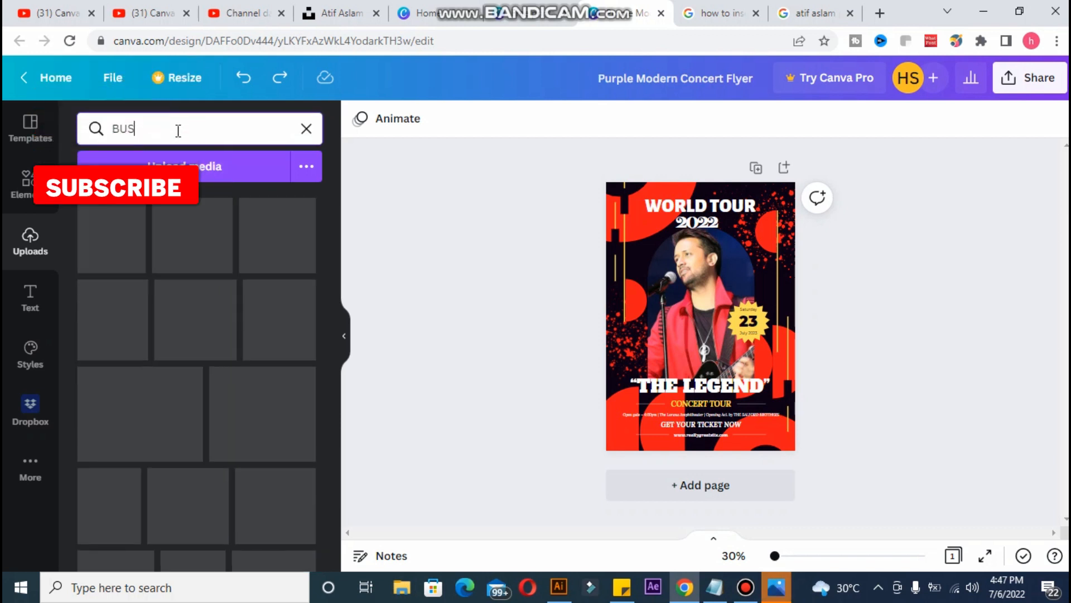
type("INESS")
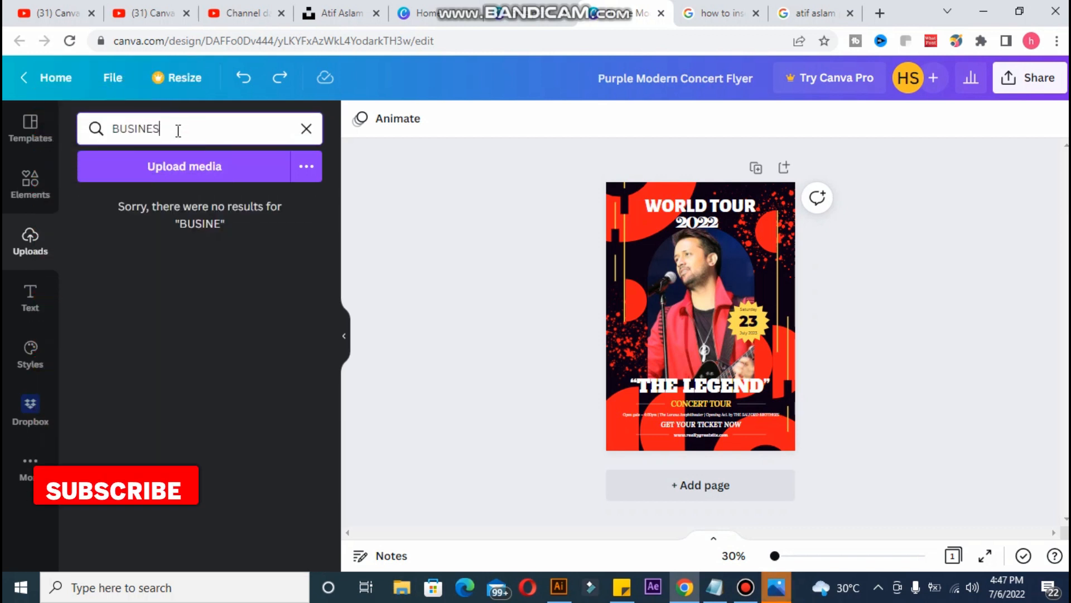
key("BackSpace")
key("BackSpace")
key("BackSpace")
key("BackSpace")
key("BackSpace")
key("BackSpace")
key("BackSpace")
key("BackSpace")
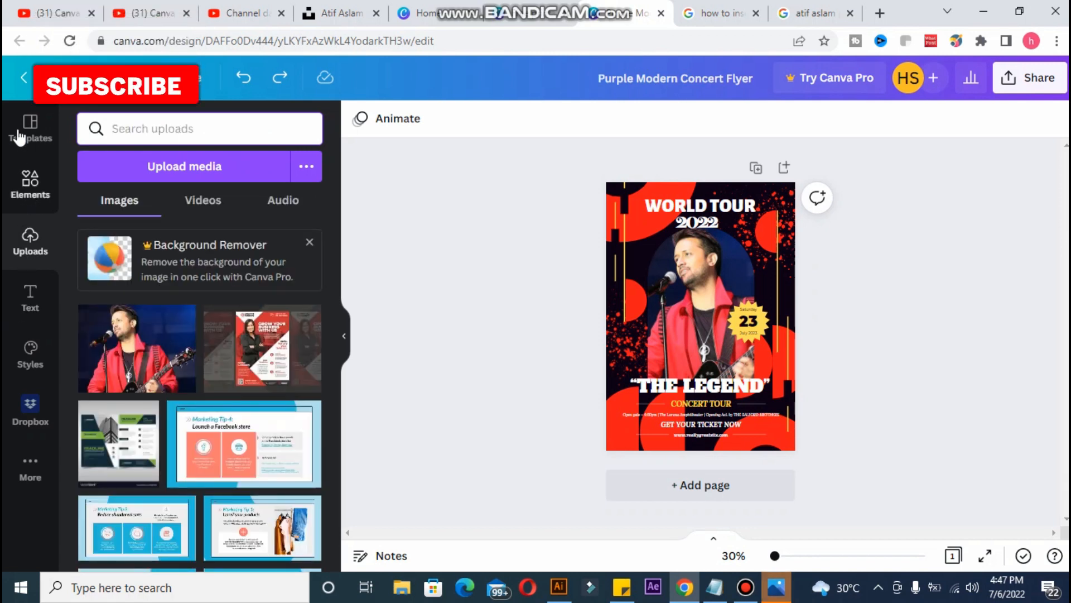
Search the flyer templates for the suggested "Business Flyers (Portrait)" and browse the designs.
left_click(16, 134)
left_click(156, 139)
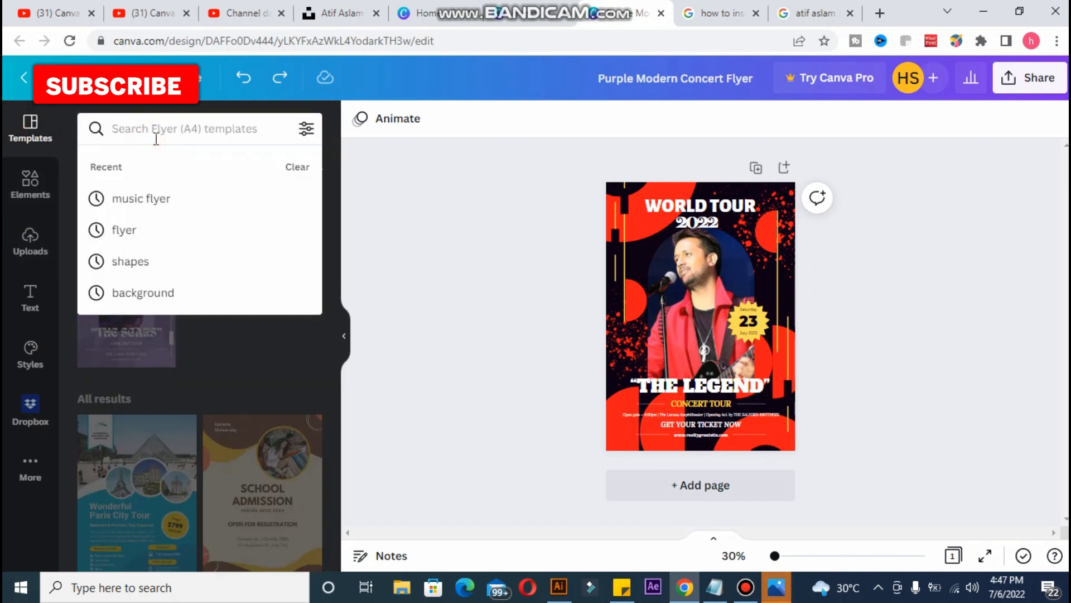
type("BUSI")
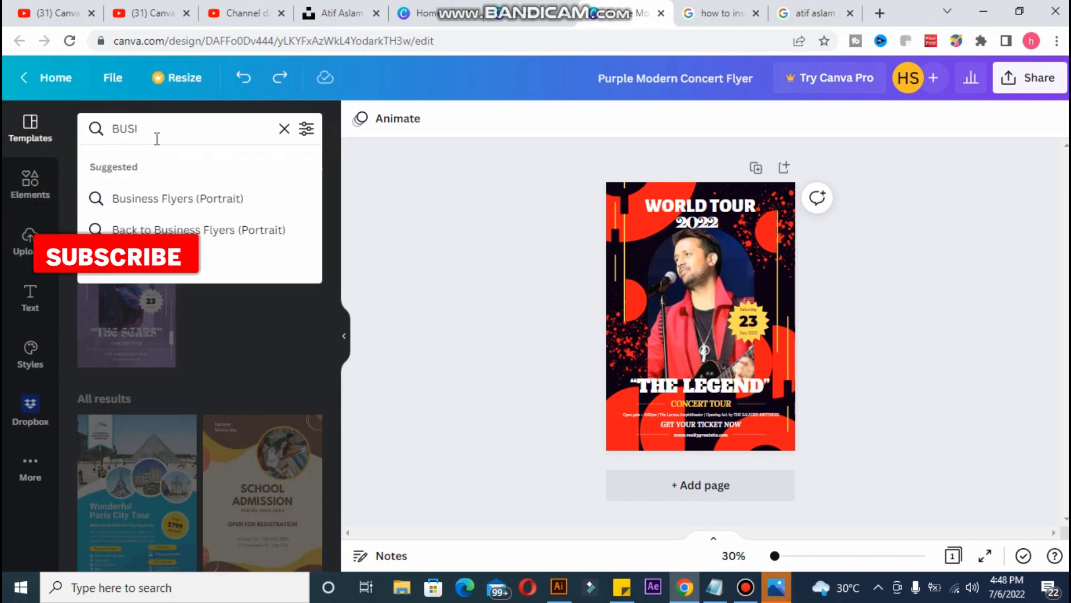
left_click(176, 206)
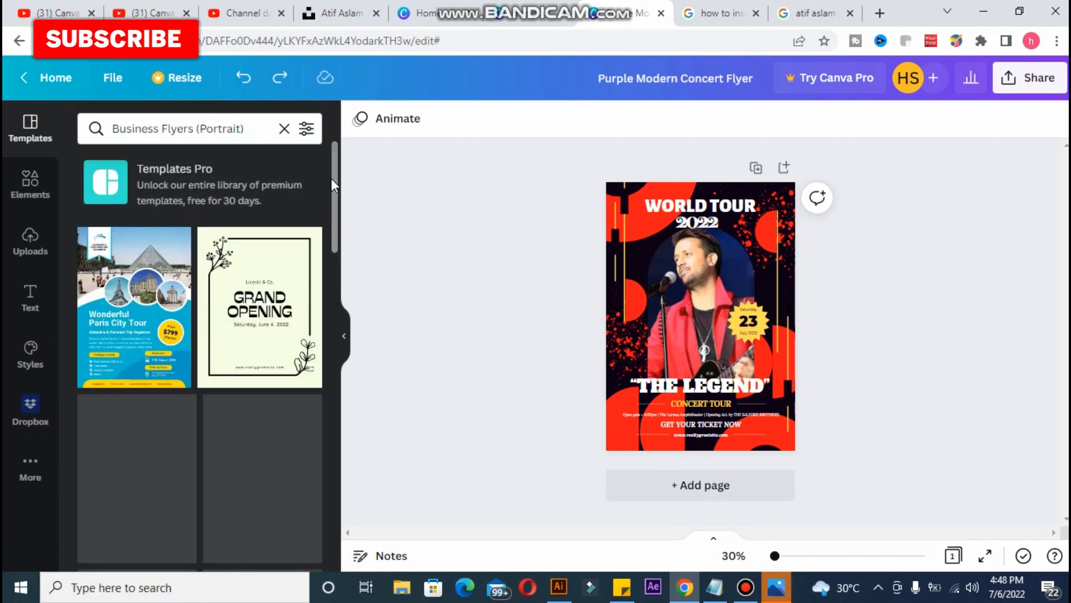
scroll(331, 256, "down", 3)
left_click_drag(331, 256, 327, 383)
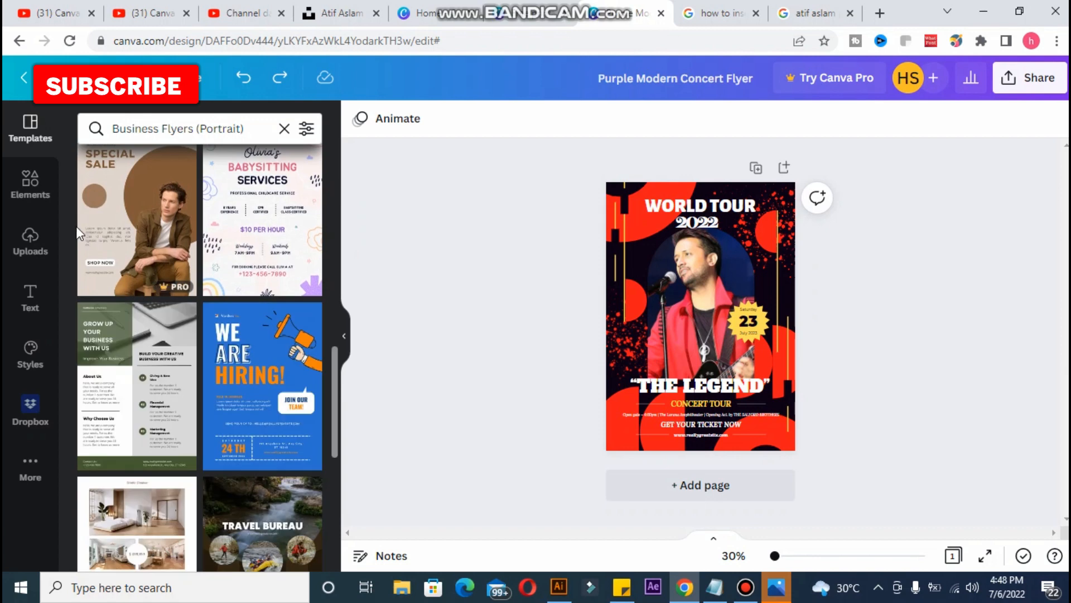
Switch to the image viewer to check the downloaded Purple Modern Concert Flyer.jpg, and minimize it.
left_click(778, 587)
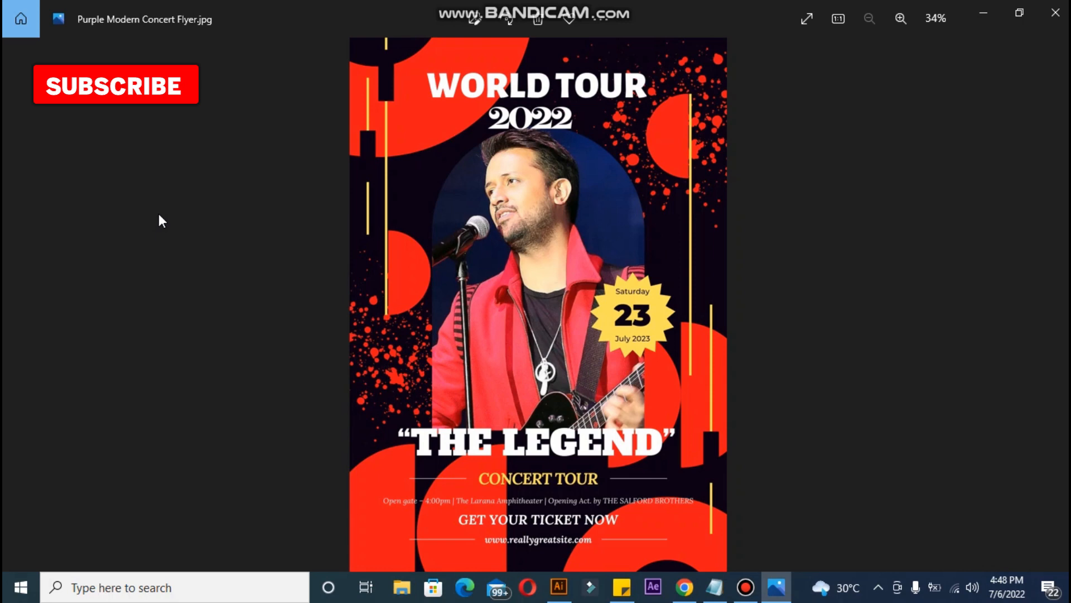
left_click(983, 13)
left_click(746, 583)
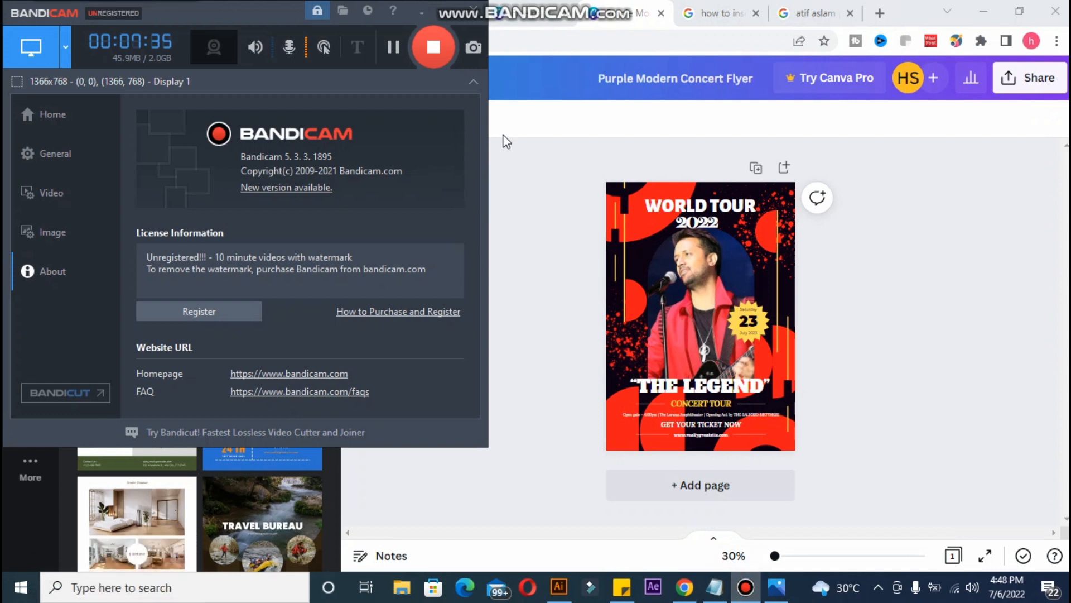
left_click(573, 181)
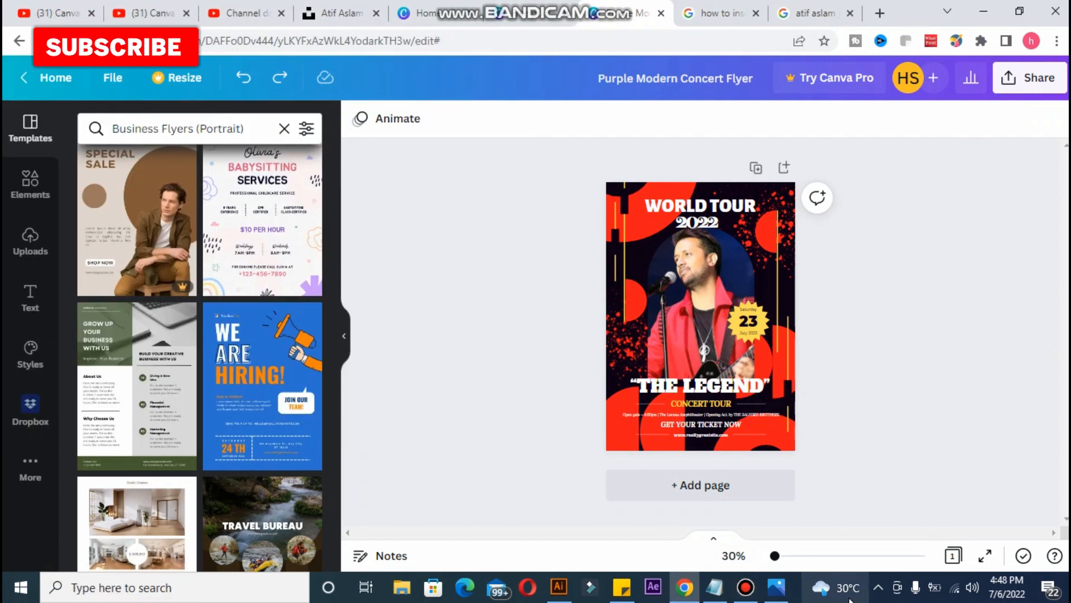